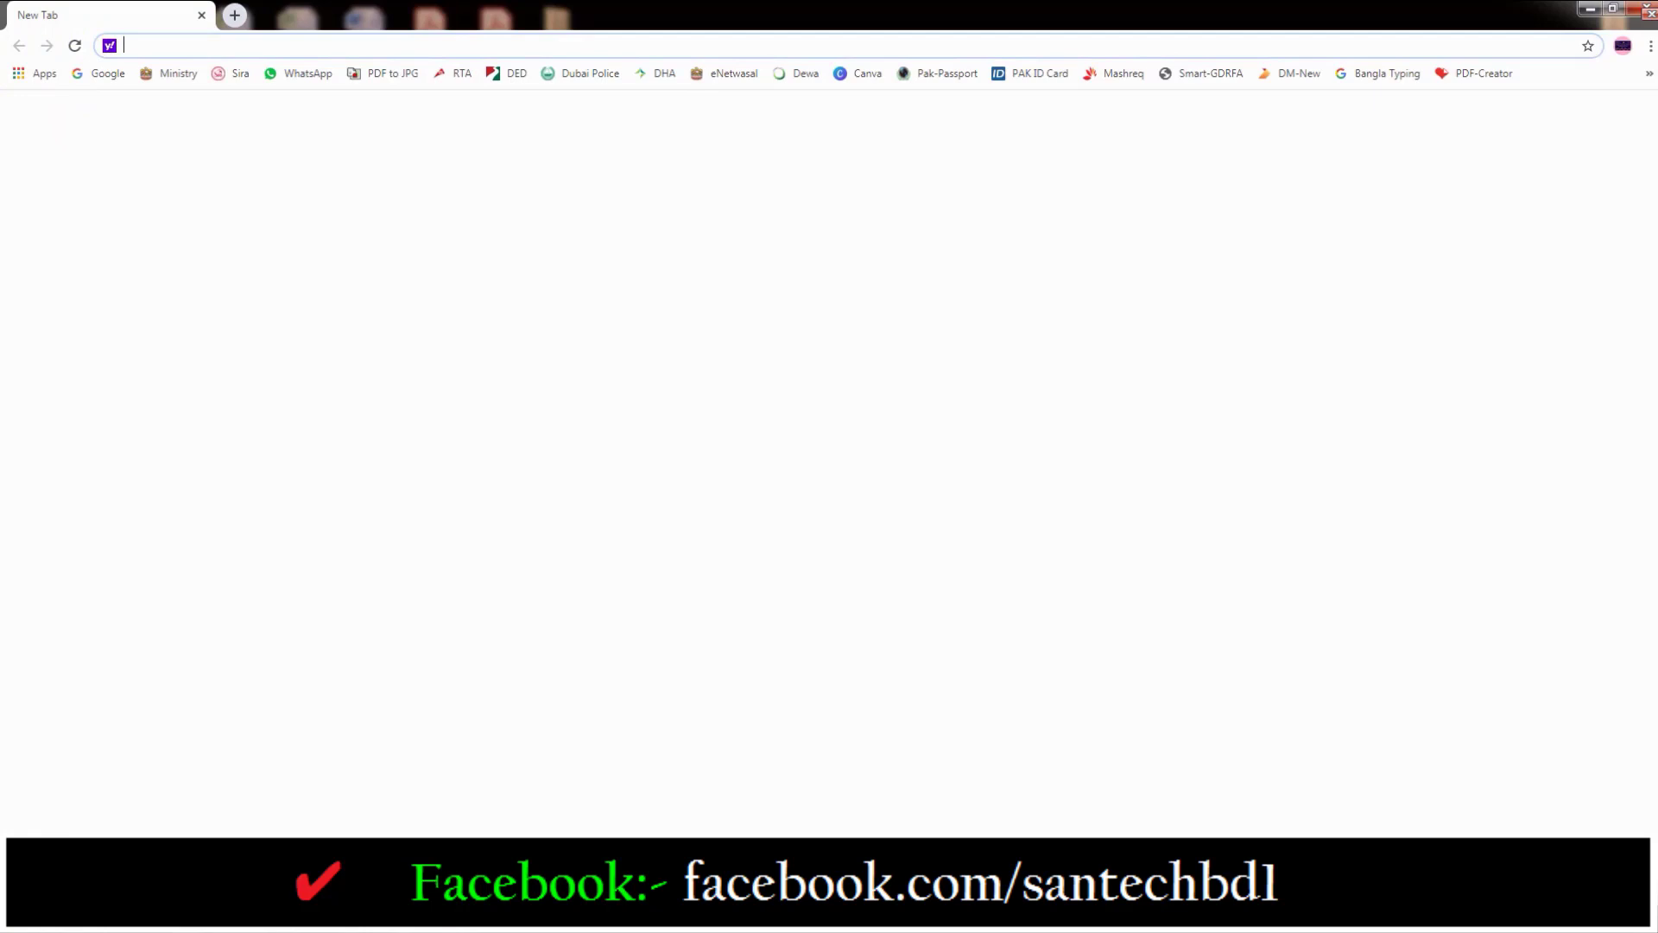
Step: Load rta.ae and switch the RTA home page from Arabic to English
{"action": "type", "text": "rta"}
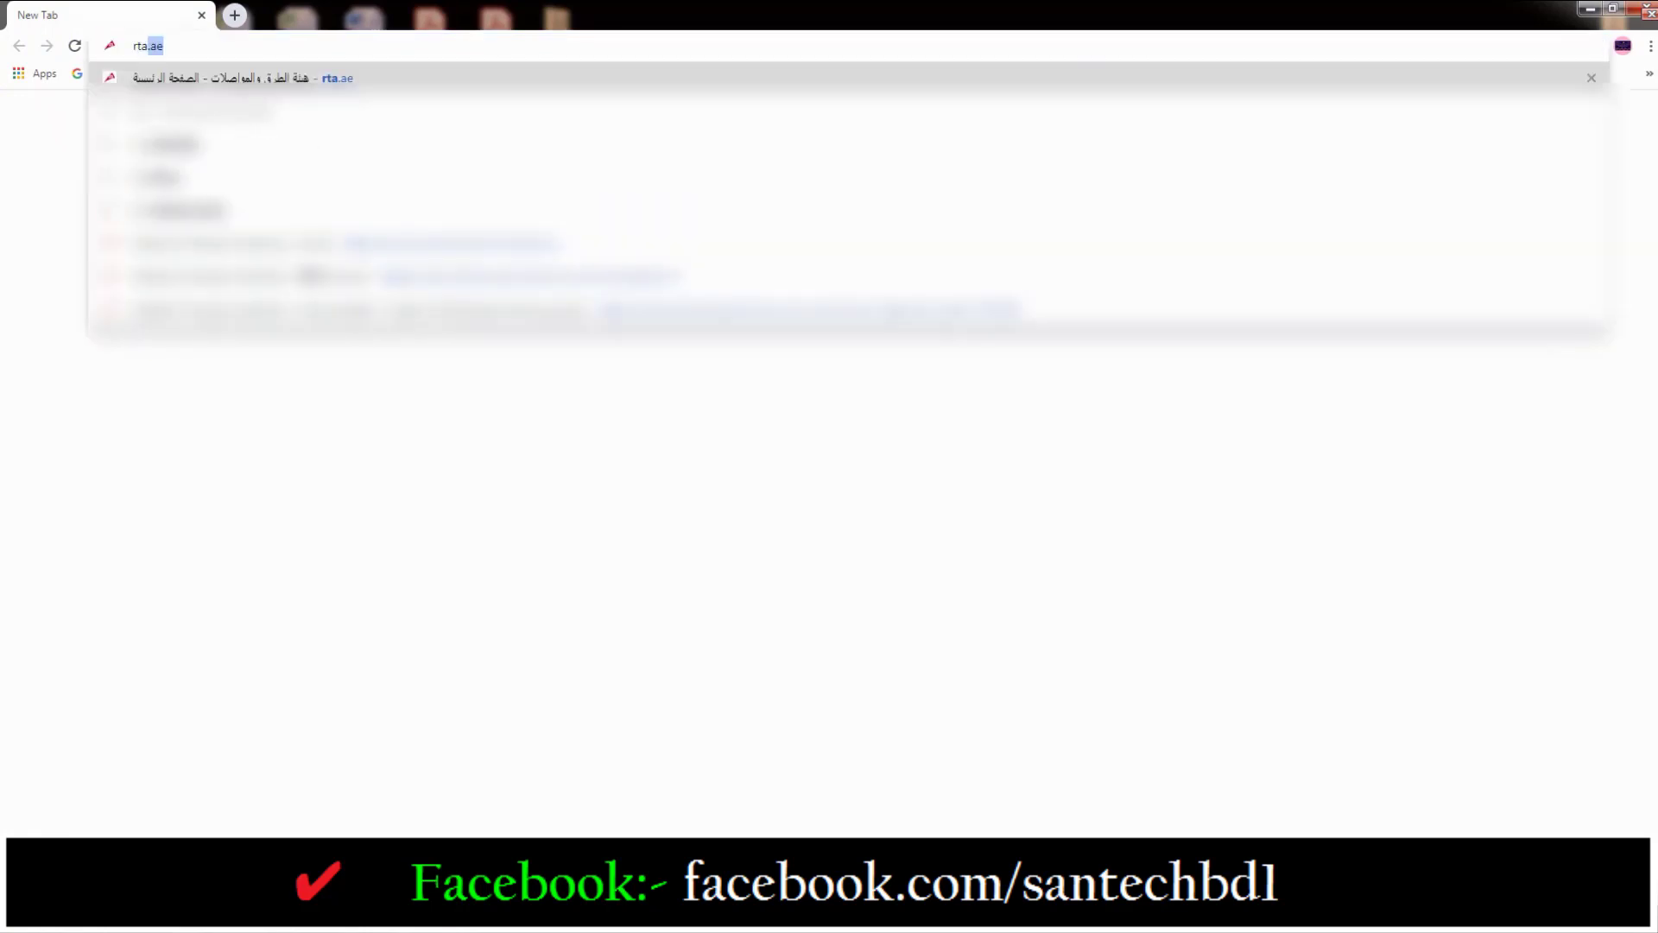
{"action": "type", "text": ".ae"}
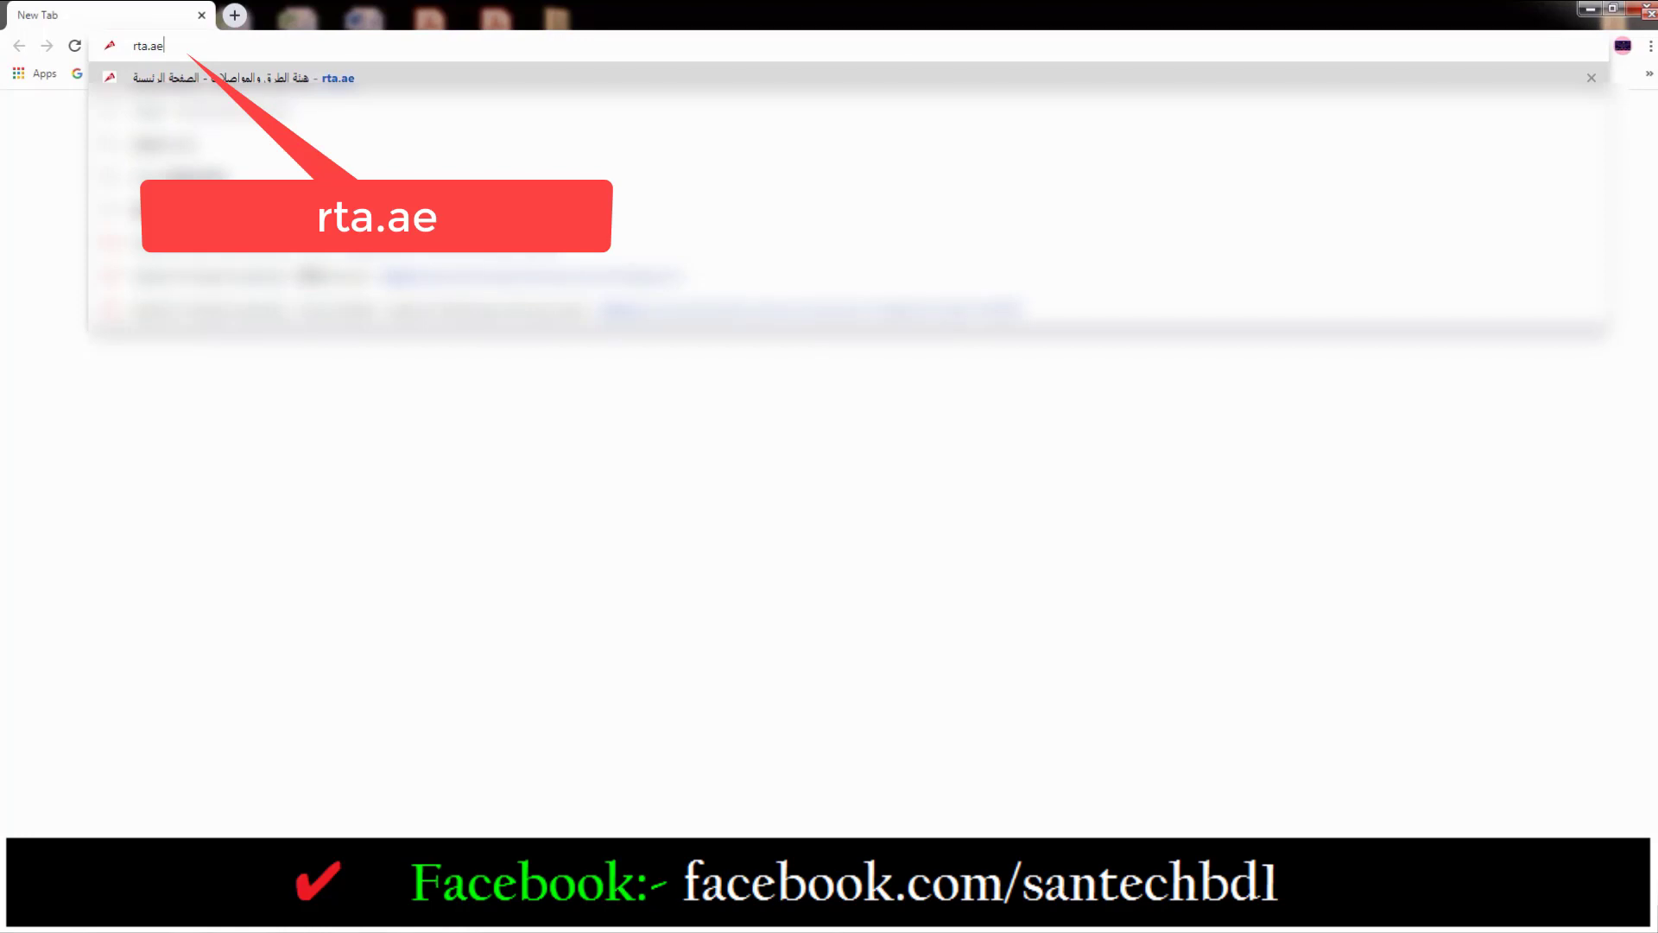
{"action": "key", "text": "Return"}
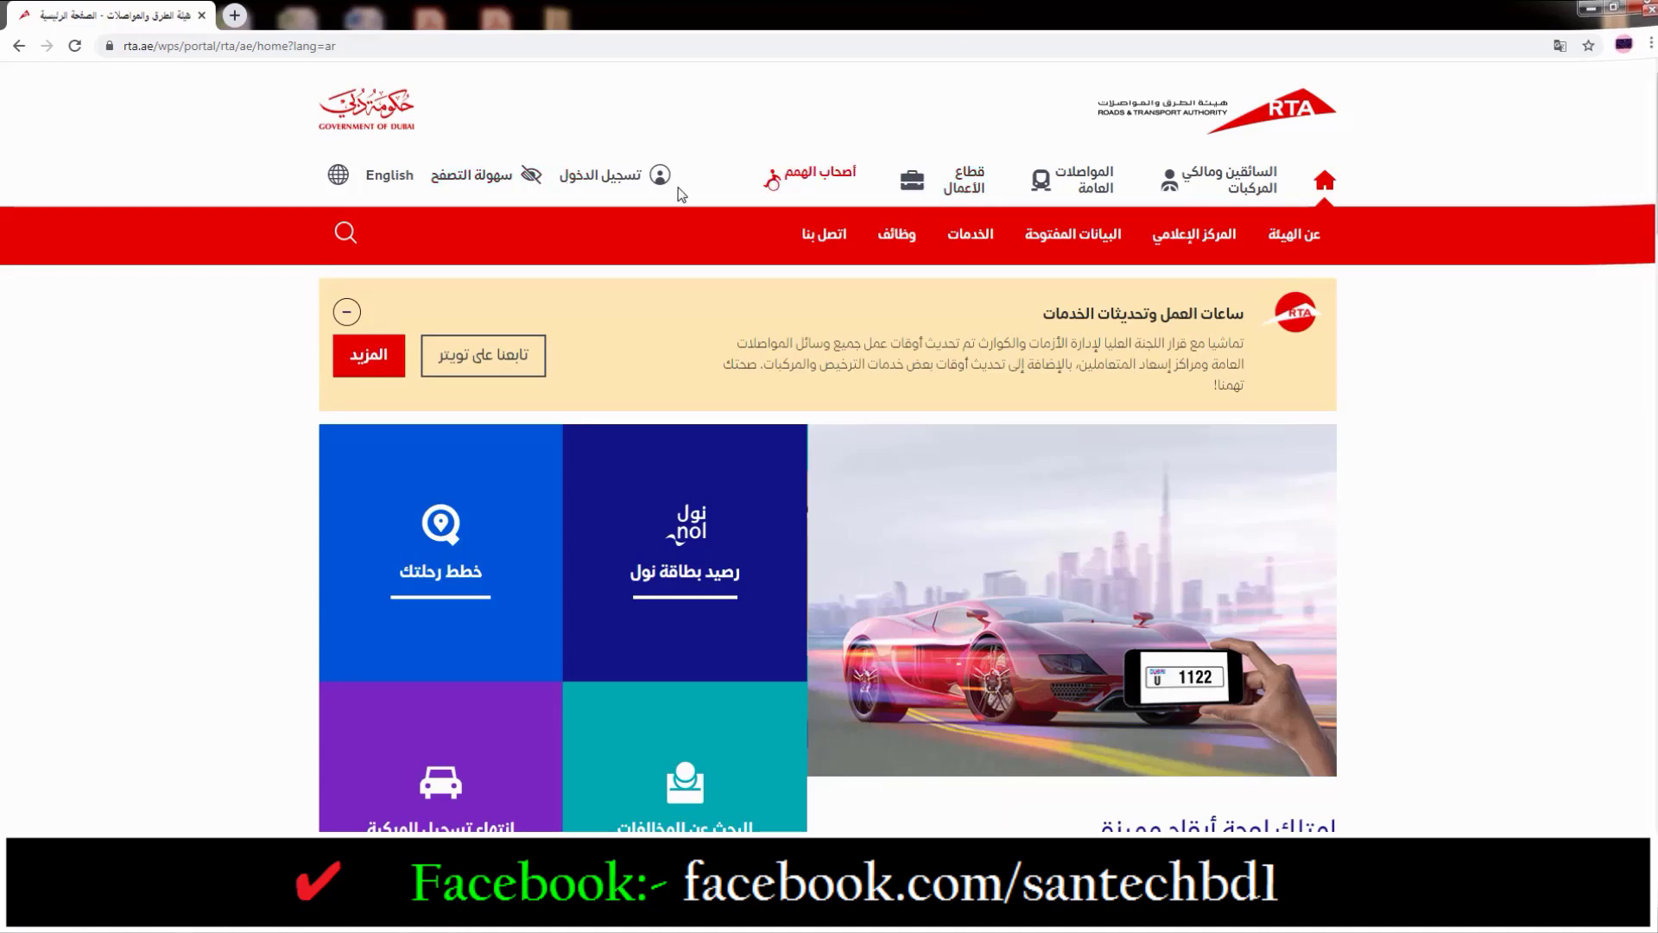
{"action": "left_click", "coordinate": [390, 177]}
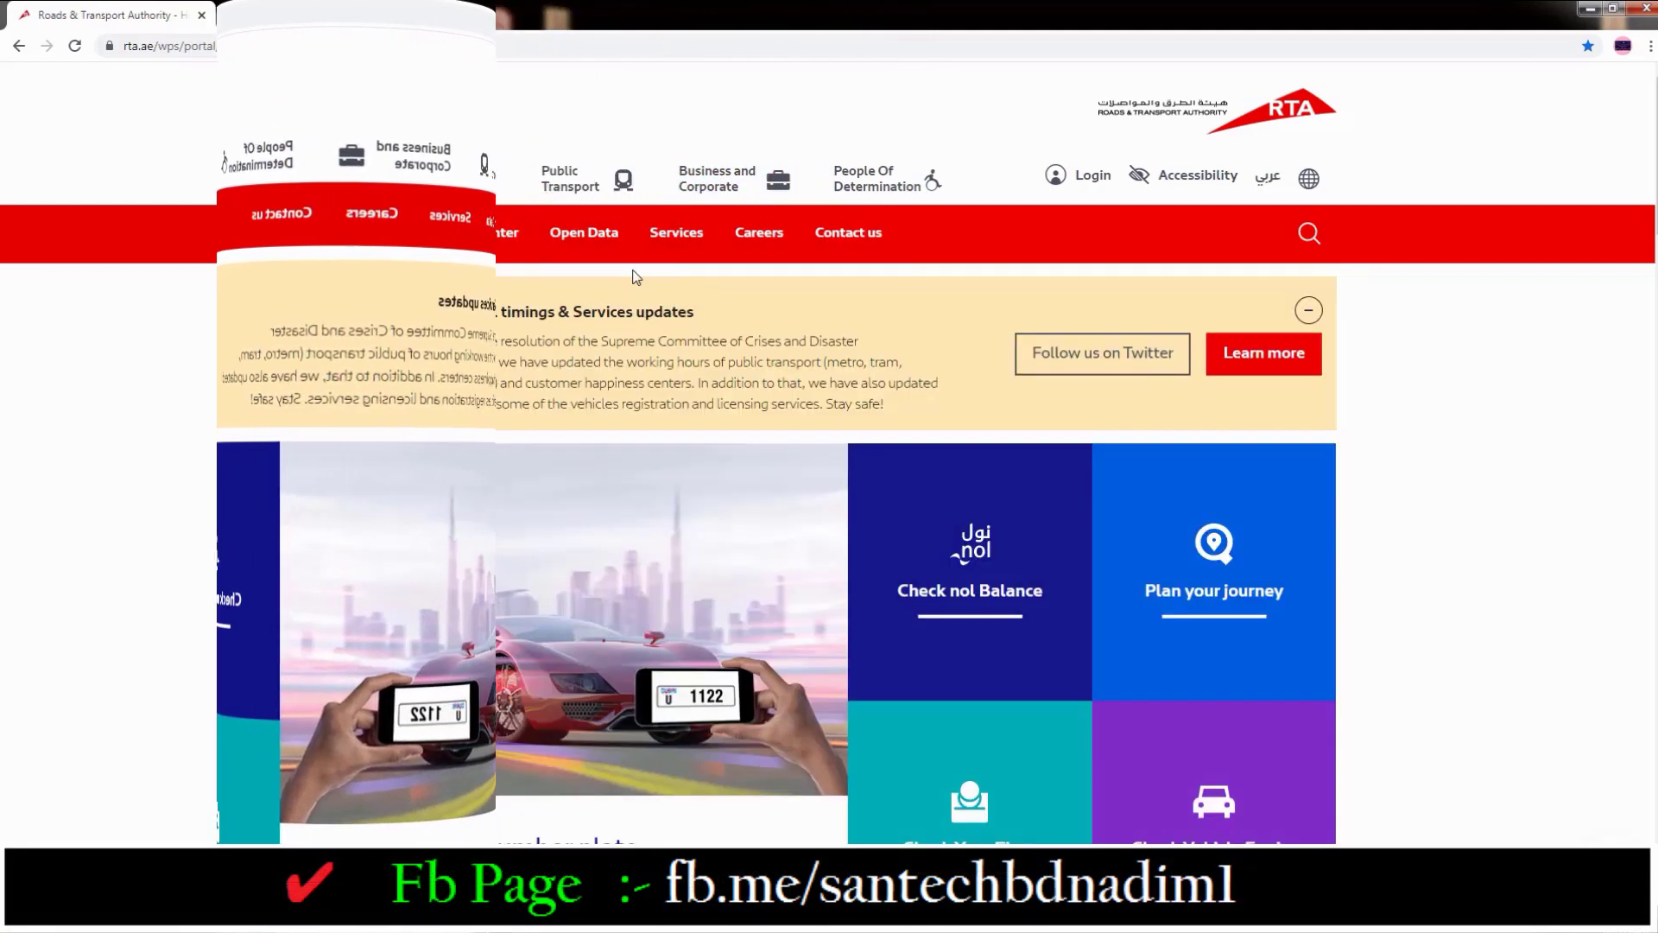
Step: Open the Public Transport Services (62) listing from the RTA service categories
{"action": "left_click", "coordinate": [679, 235]}
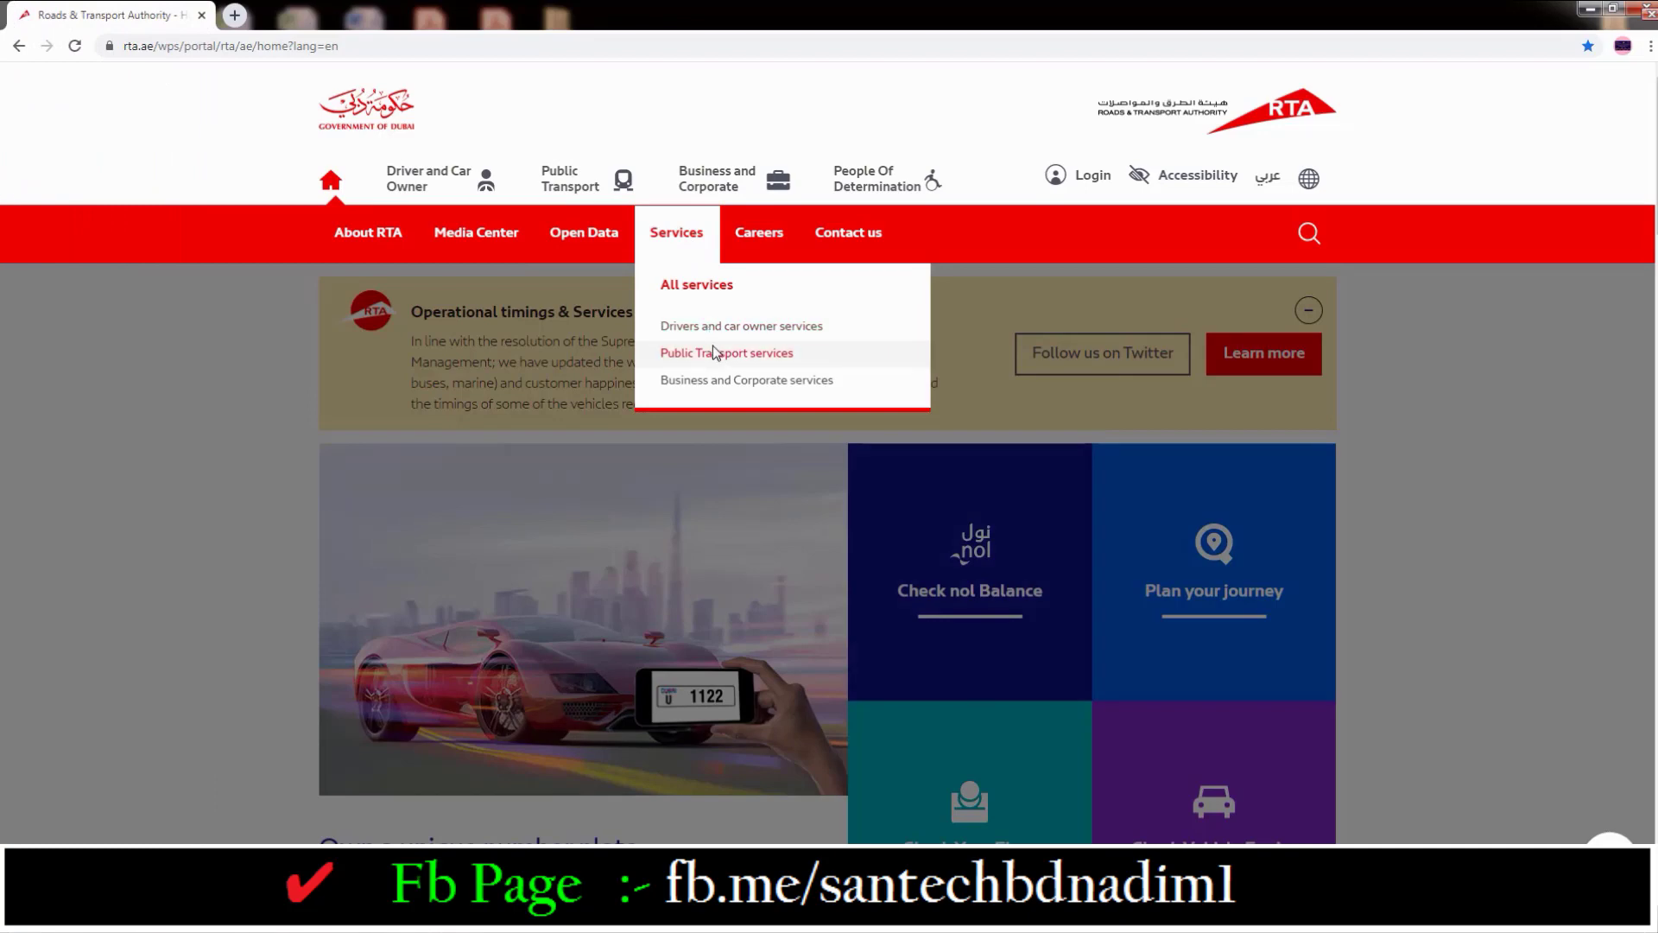
{"action": "left_click", "coordinate": [717, 354]}
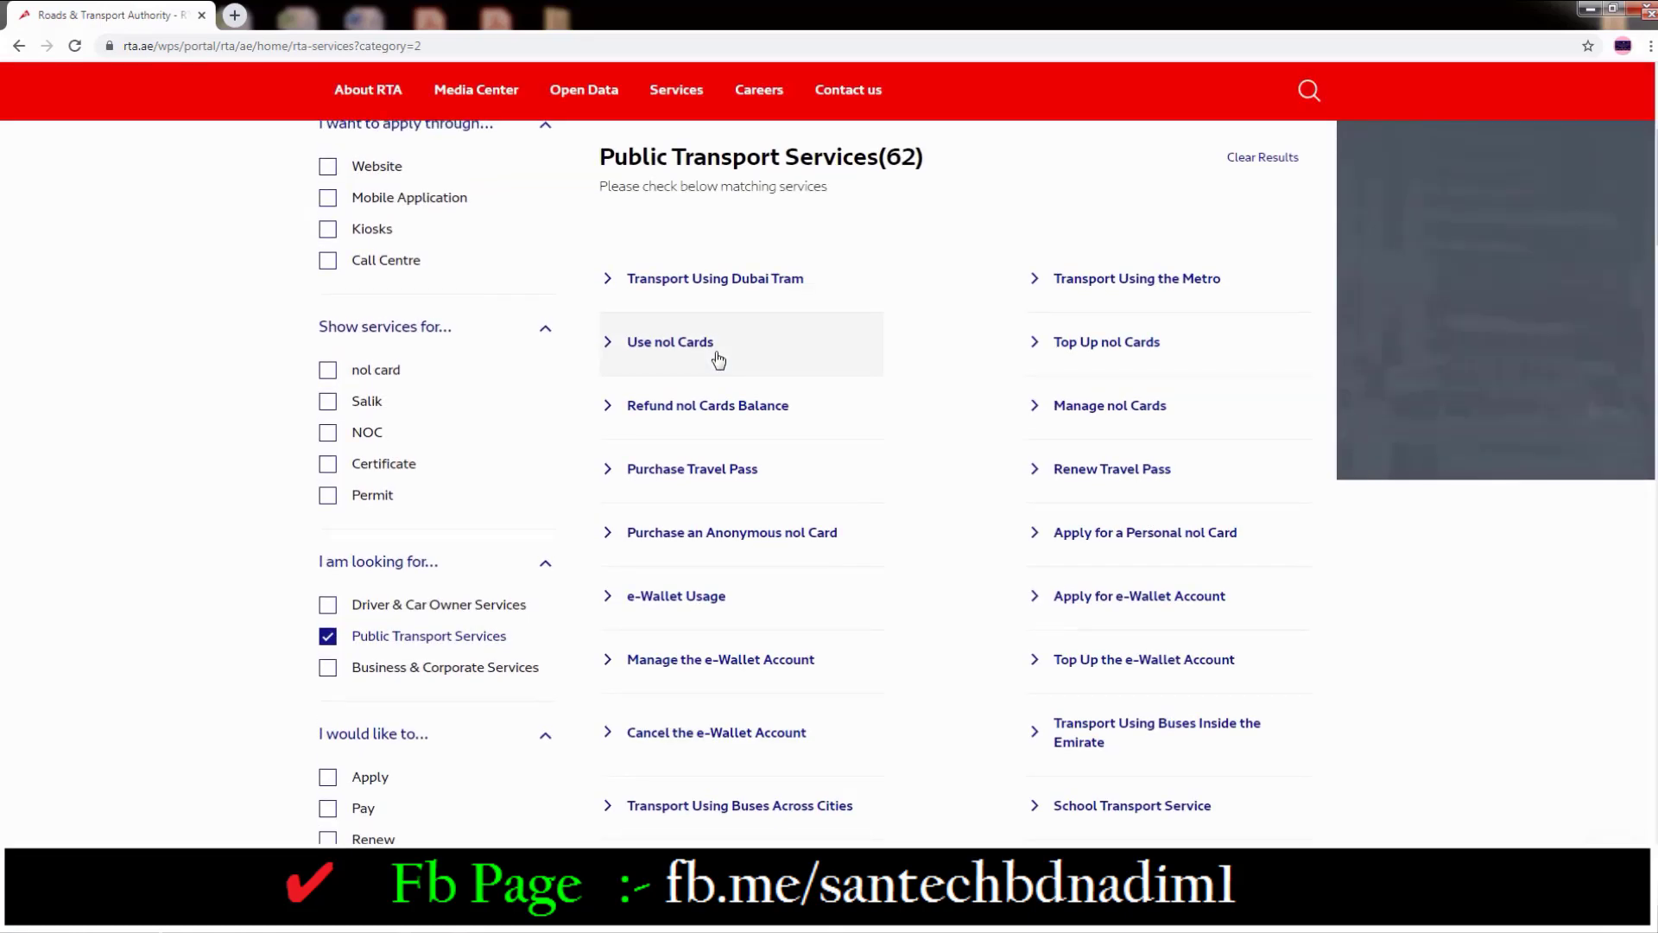
{"action": "scroll", "coordinate": [729, 360], "scroll_direction": "up", "scroll_amount": 1}
{"action": "triple_click", "coordinate": [920, 244]}
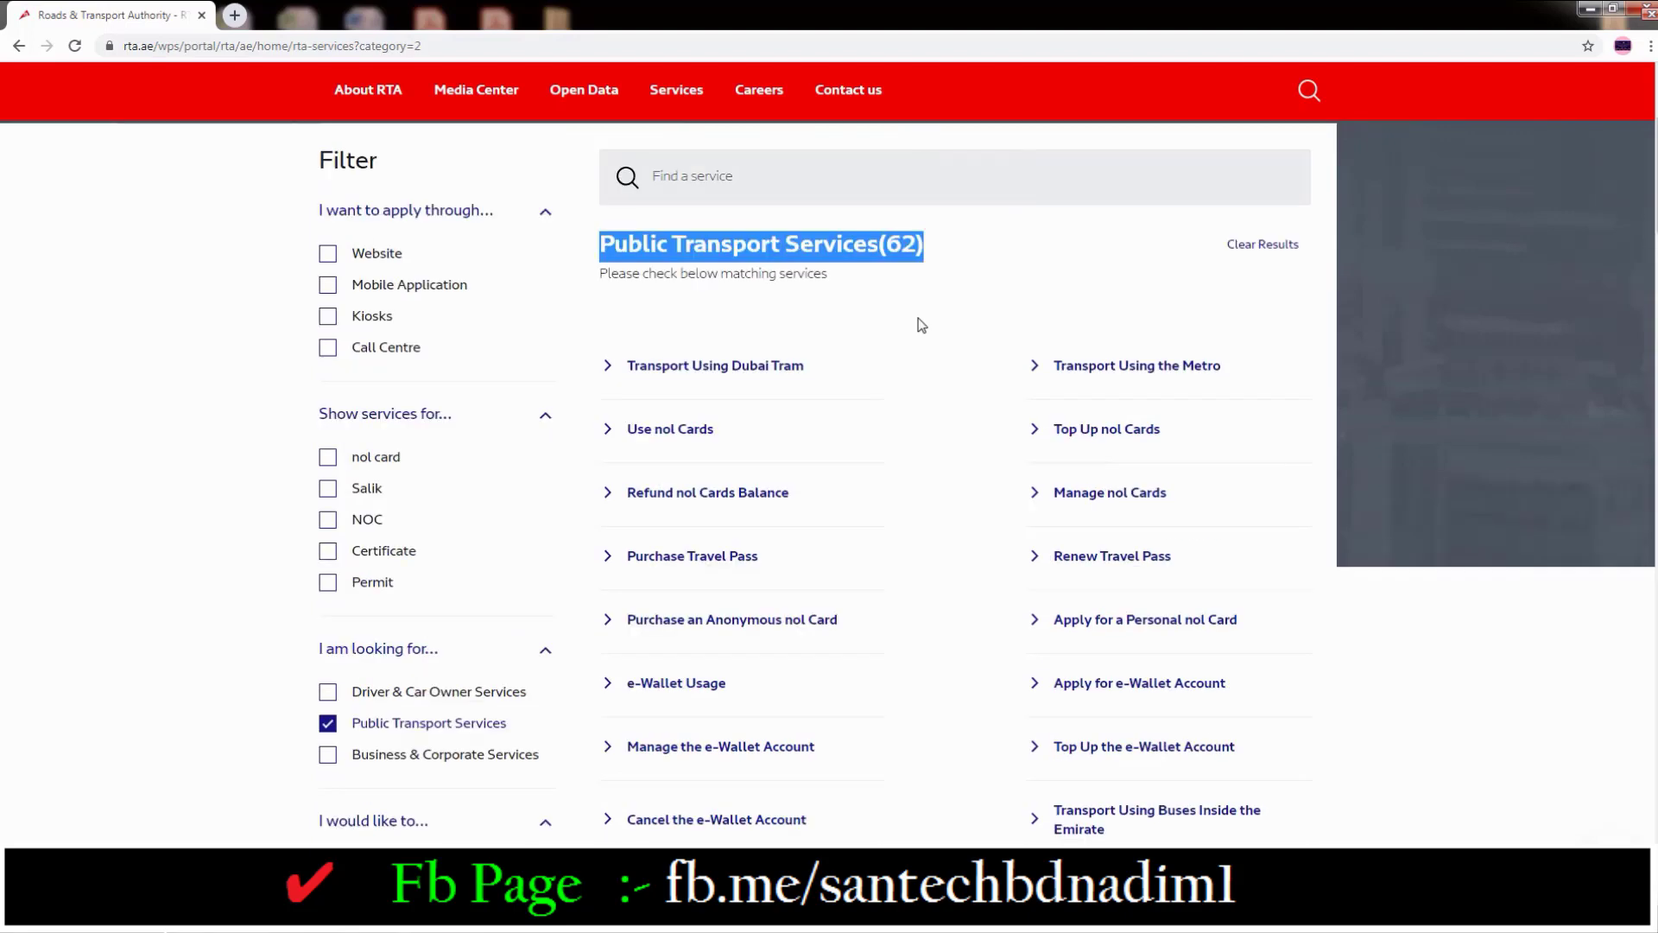
{"action": "left_click", "coordinate": [948, 253]}
Step: Scroll down to the Most Popular Services list with vehicle ownership renewal
{"action": "scroll", "coordinate": [946, 276], "scroll_direction": "down", "scroll_amount": 1}
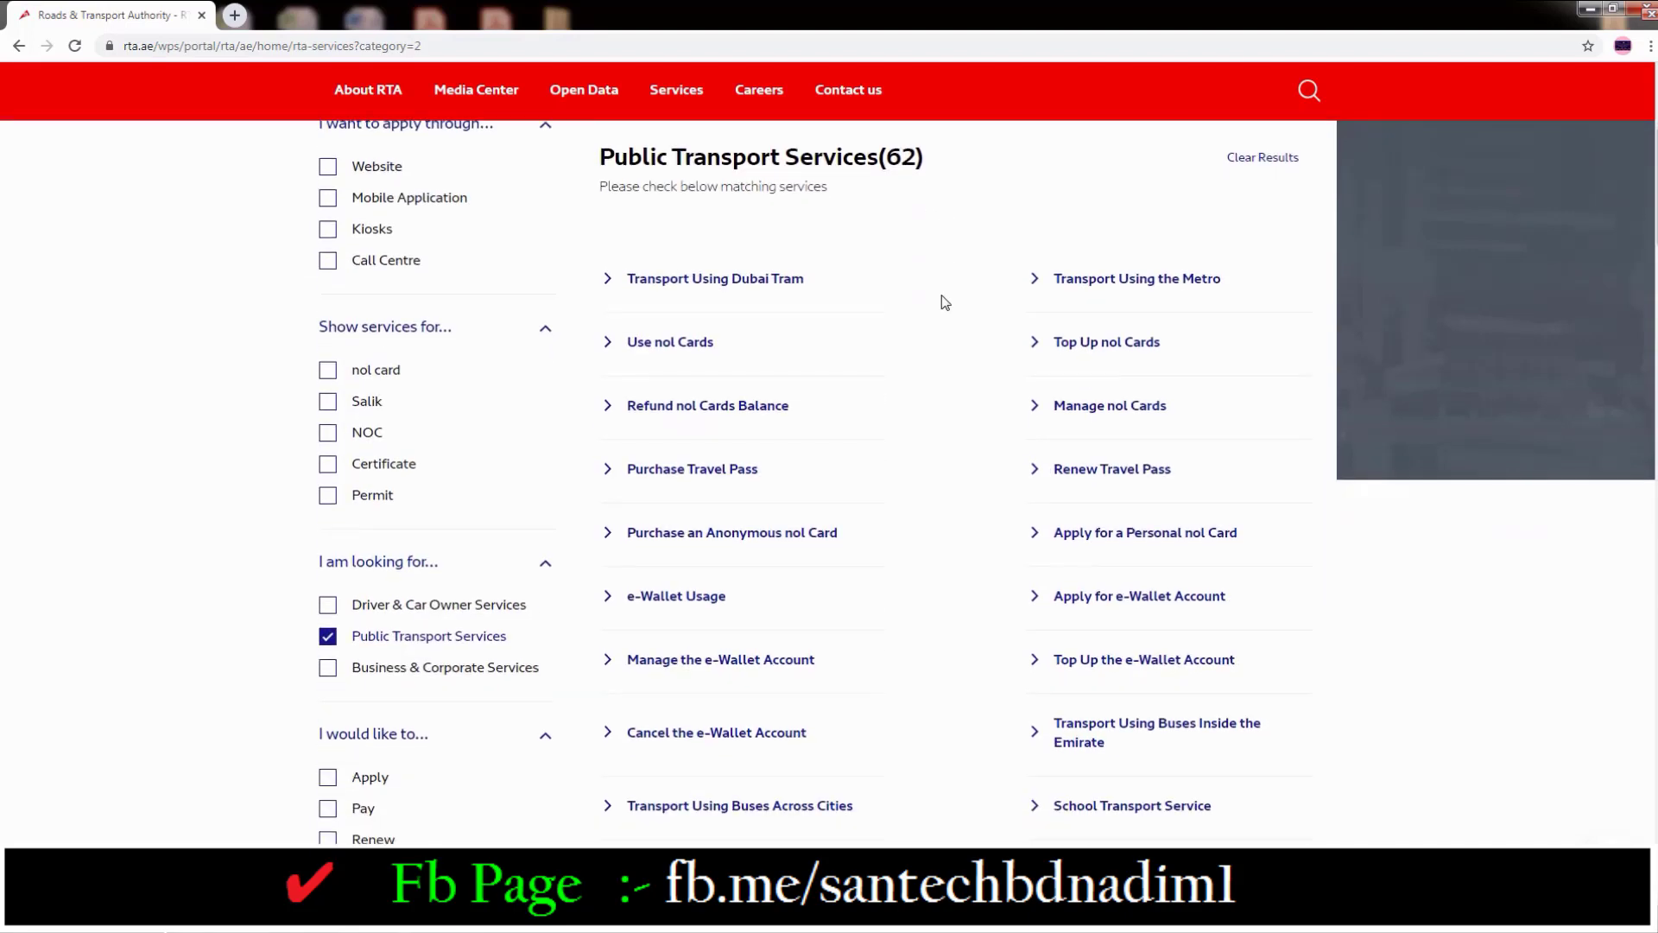
{"action": "scroll", "coordinate": [942, 321], "scroll_direction": "down", "scroll_amount": 15}
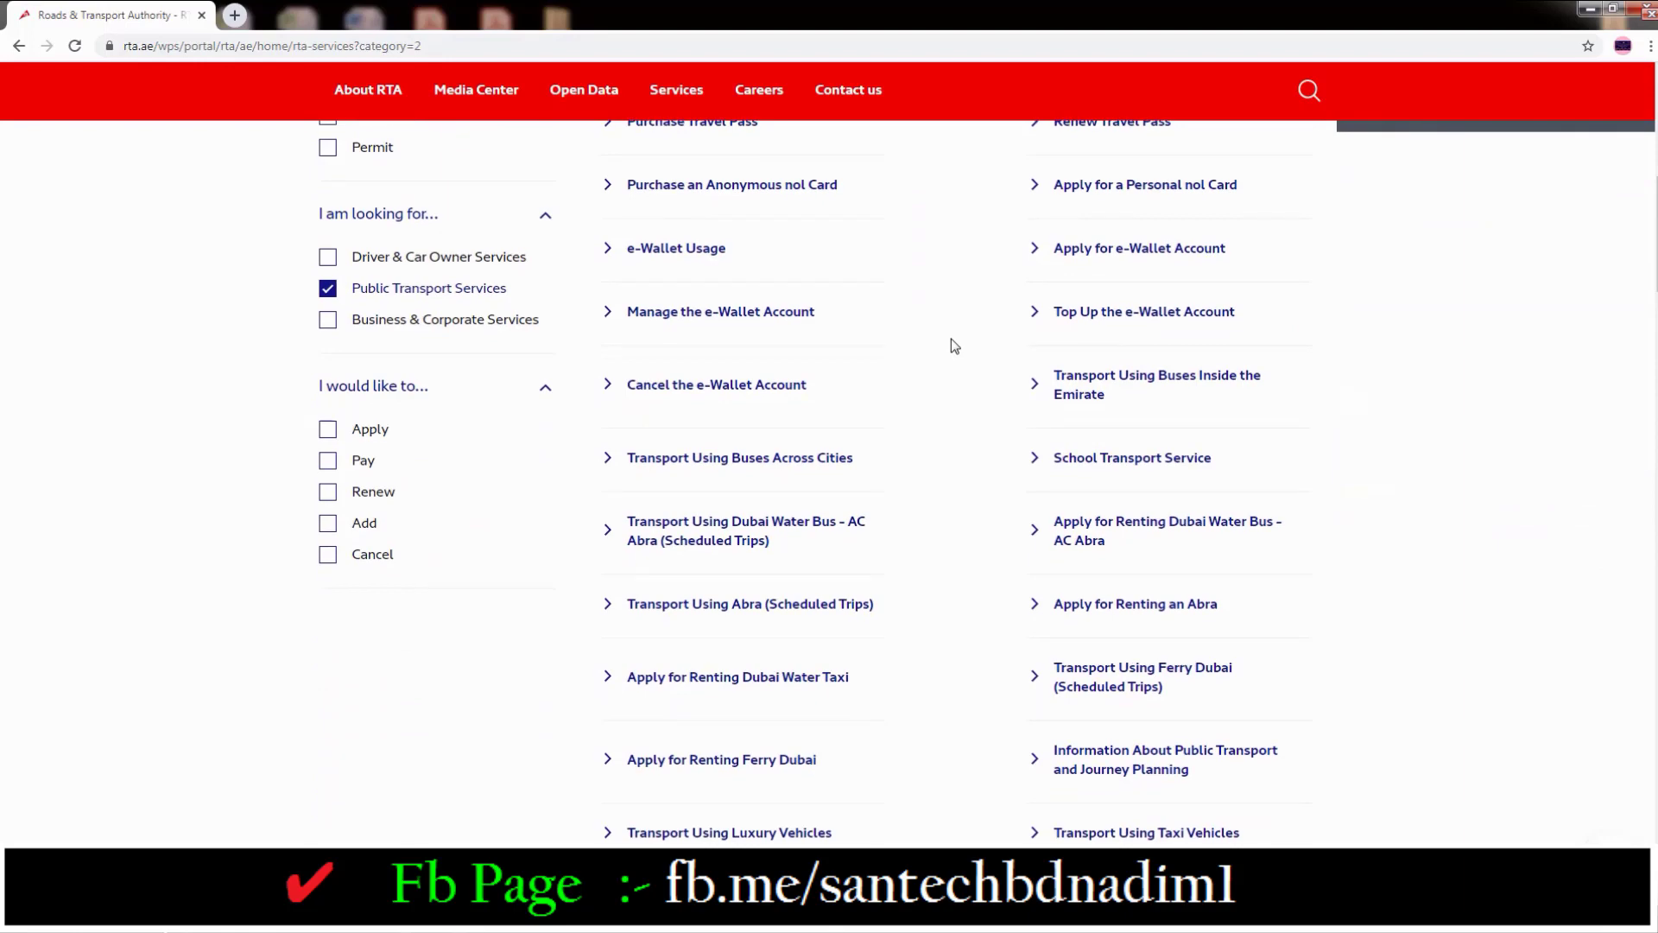
{"action": "left_click_drag", "start_coordinate": [602, 296], "coordinate": [867, 316]}
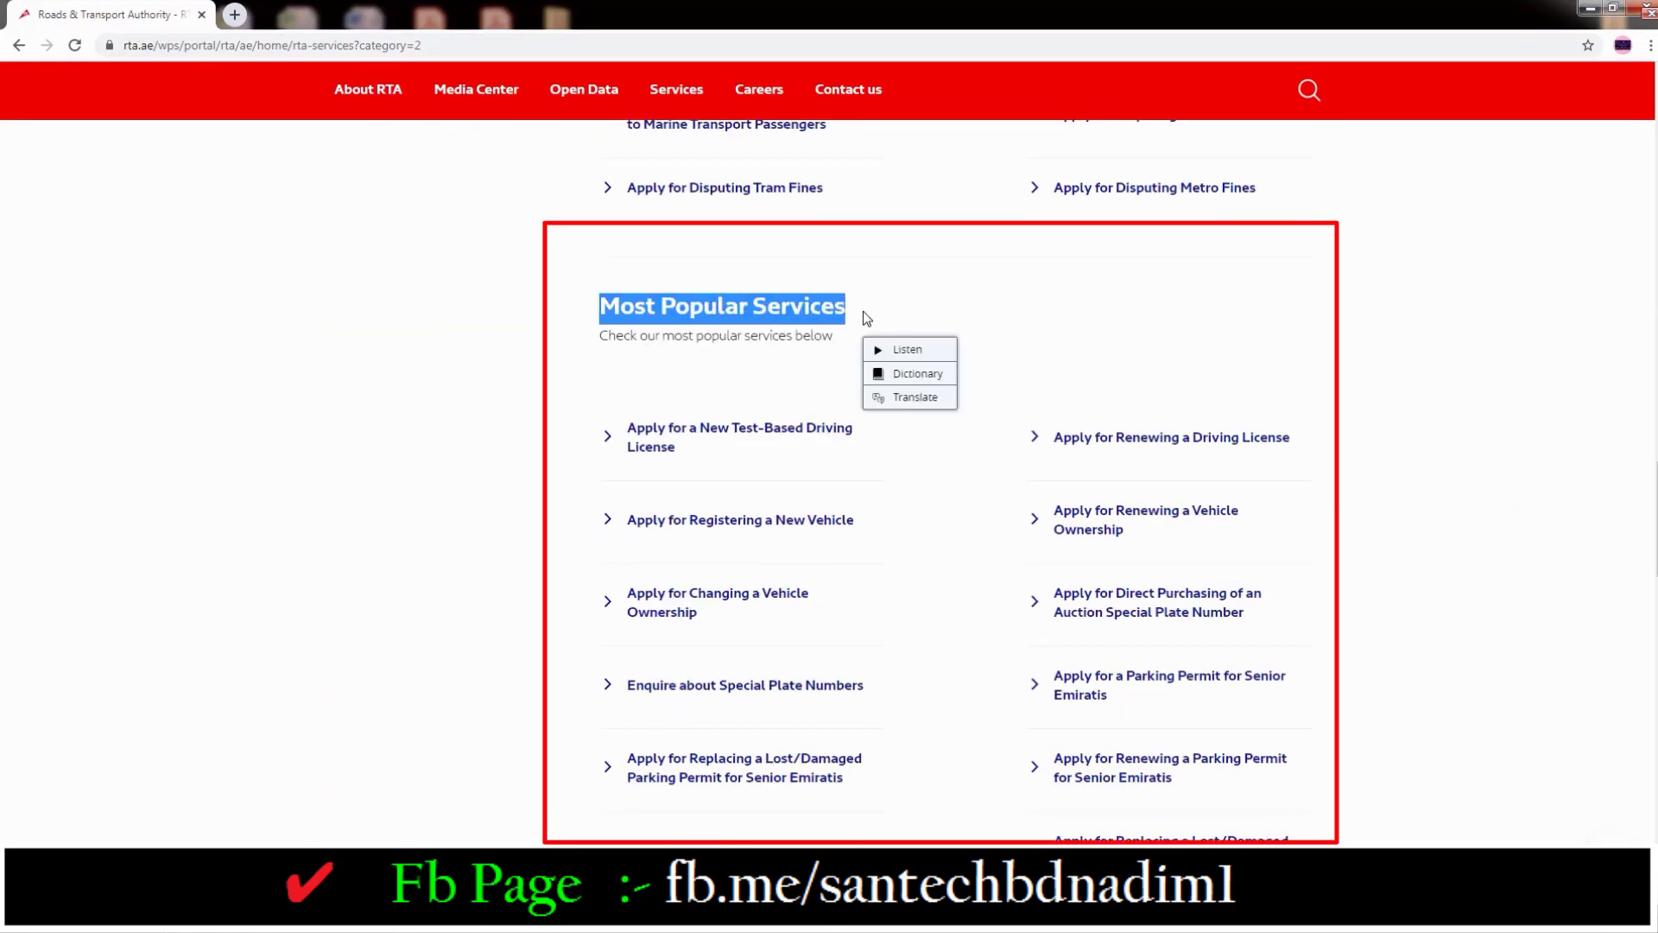
{"action": "left_click", "coordinate": [898, 317]}
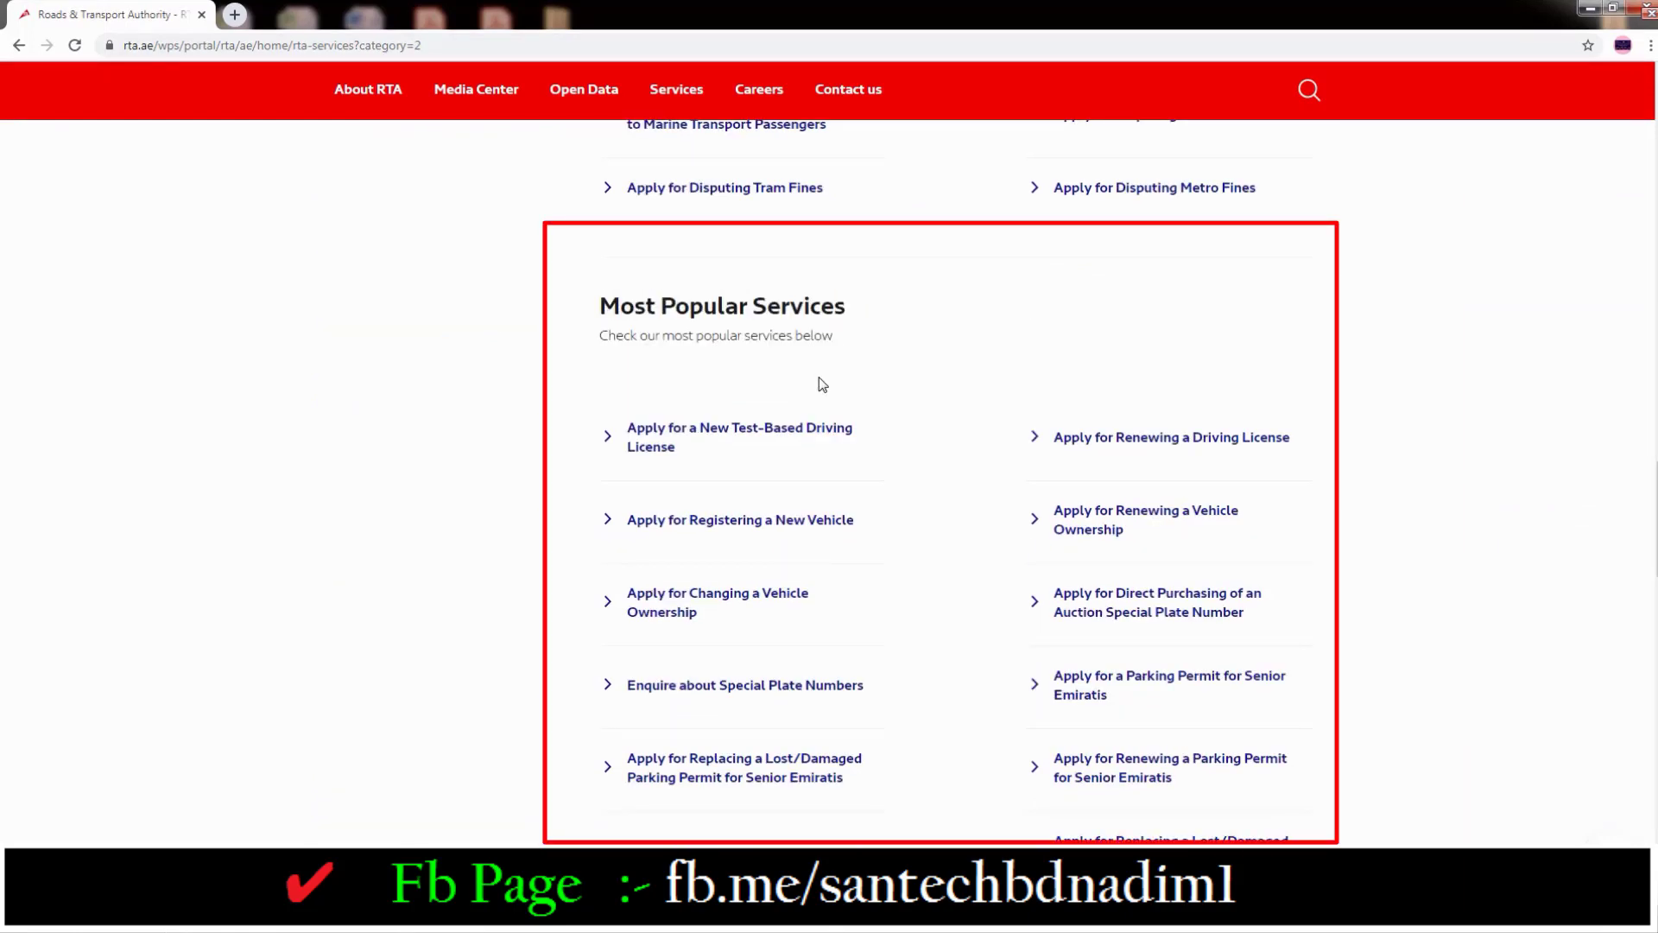
{"action": "scroll", "coordinate": [816, 434], "scroll_direction": "down", "scroll_amount": 1}
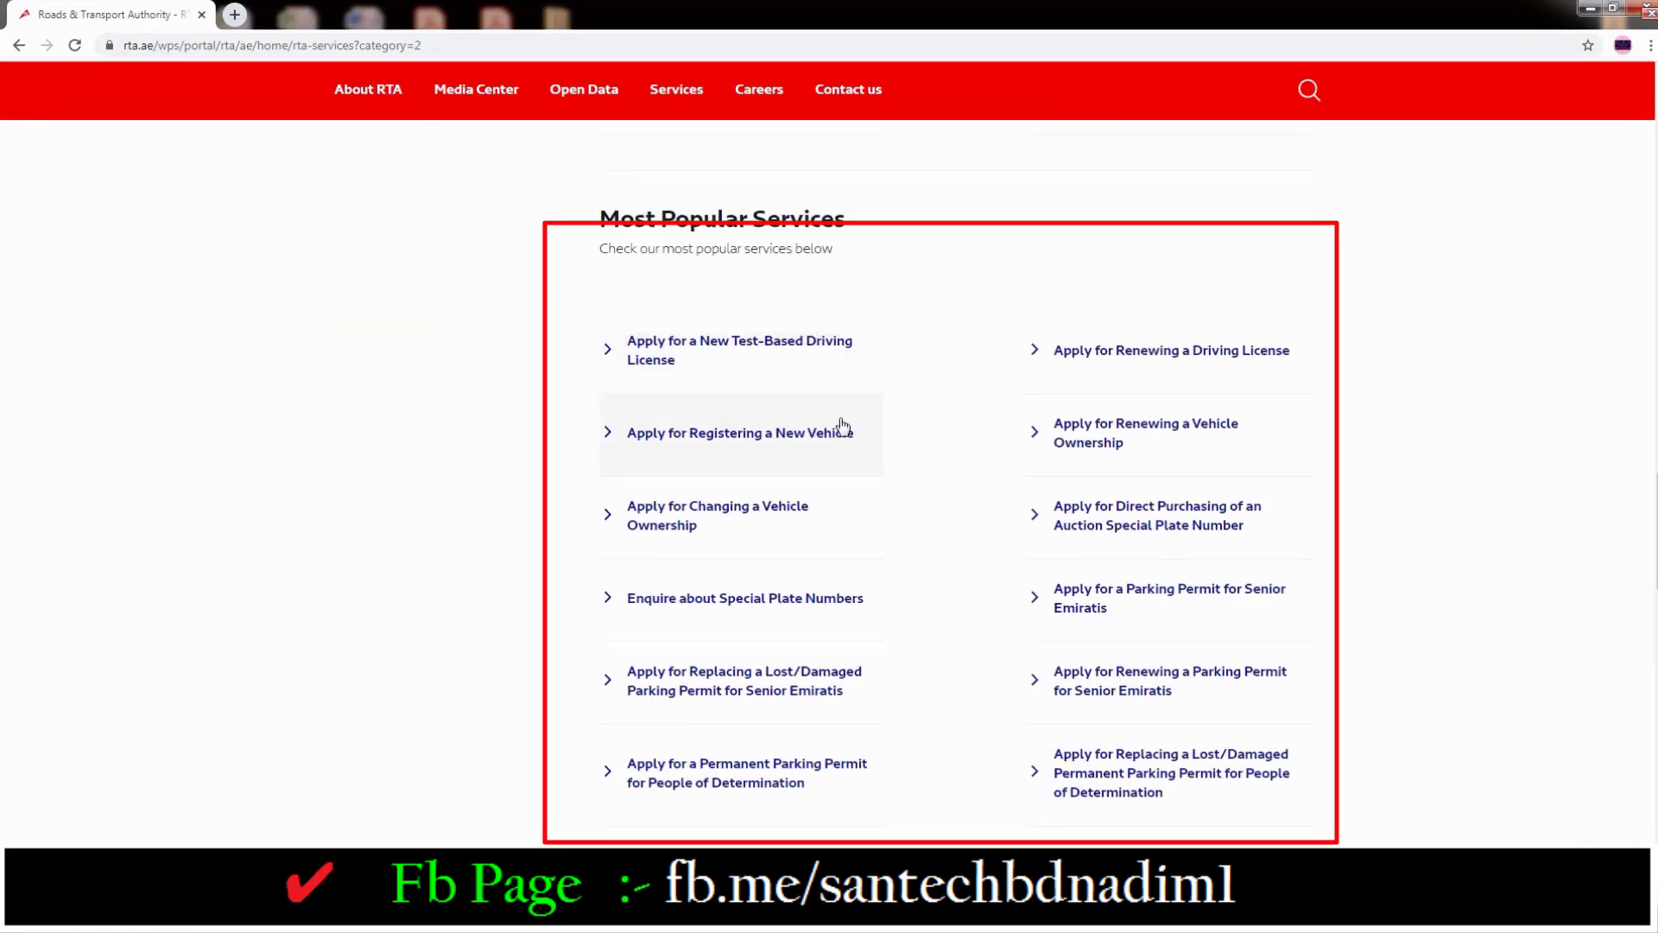
Step: Open the Apply for Renewing a Vehicle Ownership service and apply online
{"action": "left_click", "coordinate": [1124, 443]}
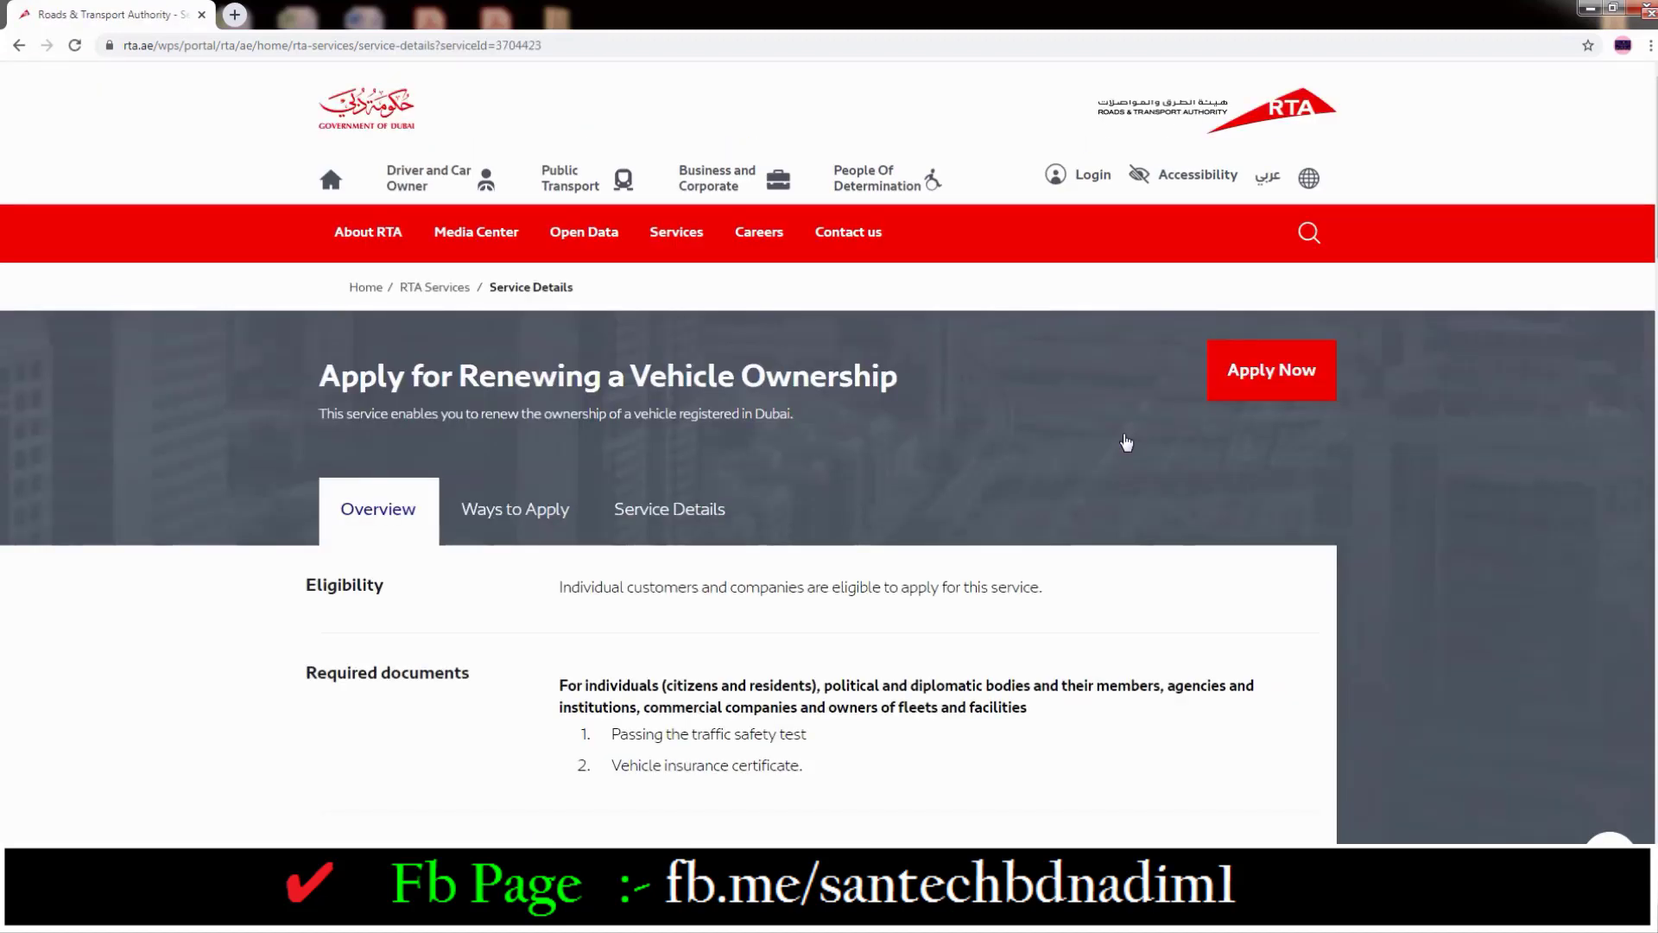
{"action": "left_click_drag", "start_coordinate": [323, 372], "coordinate": [900, 392]}
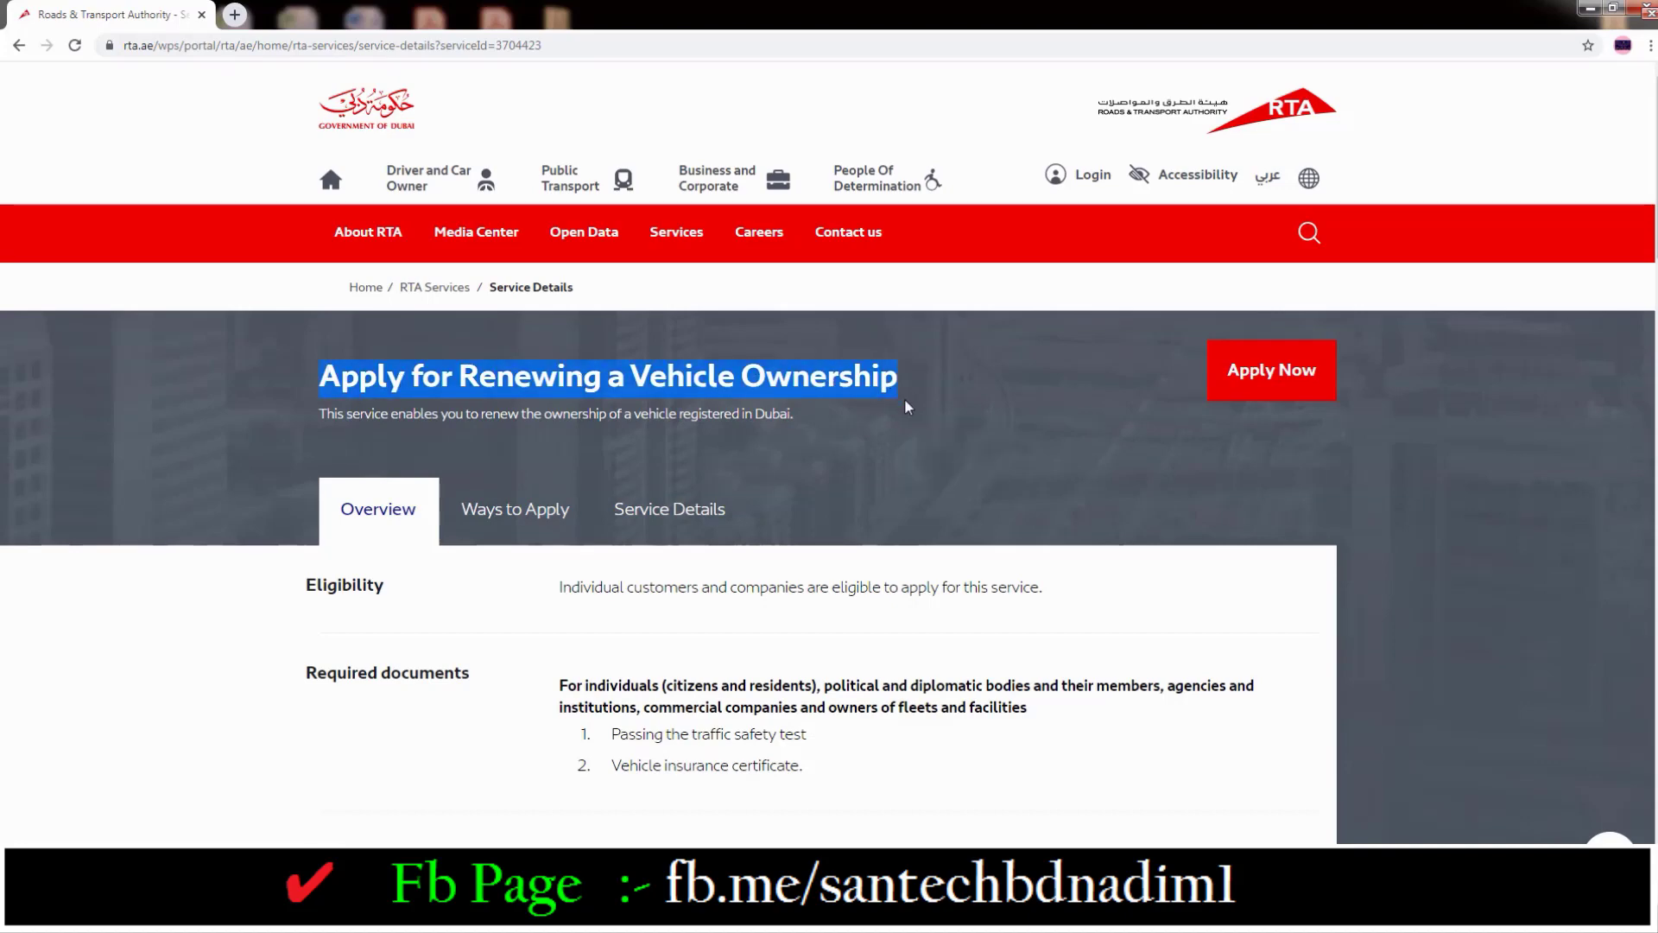
{"action": "left_click", "coordinate": [1290, 379]}
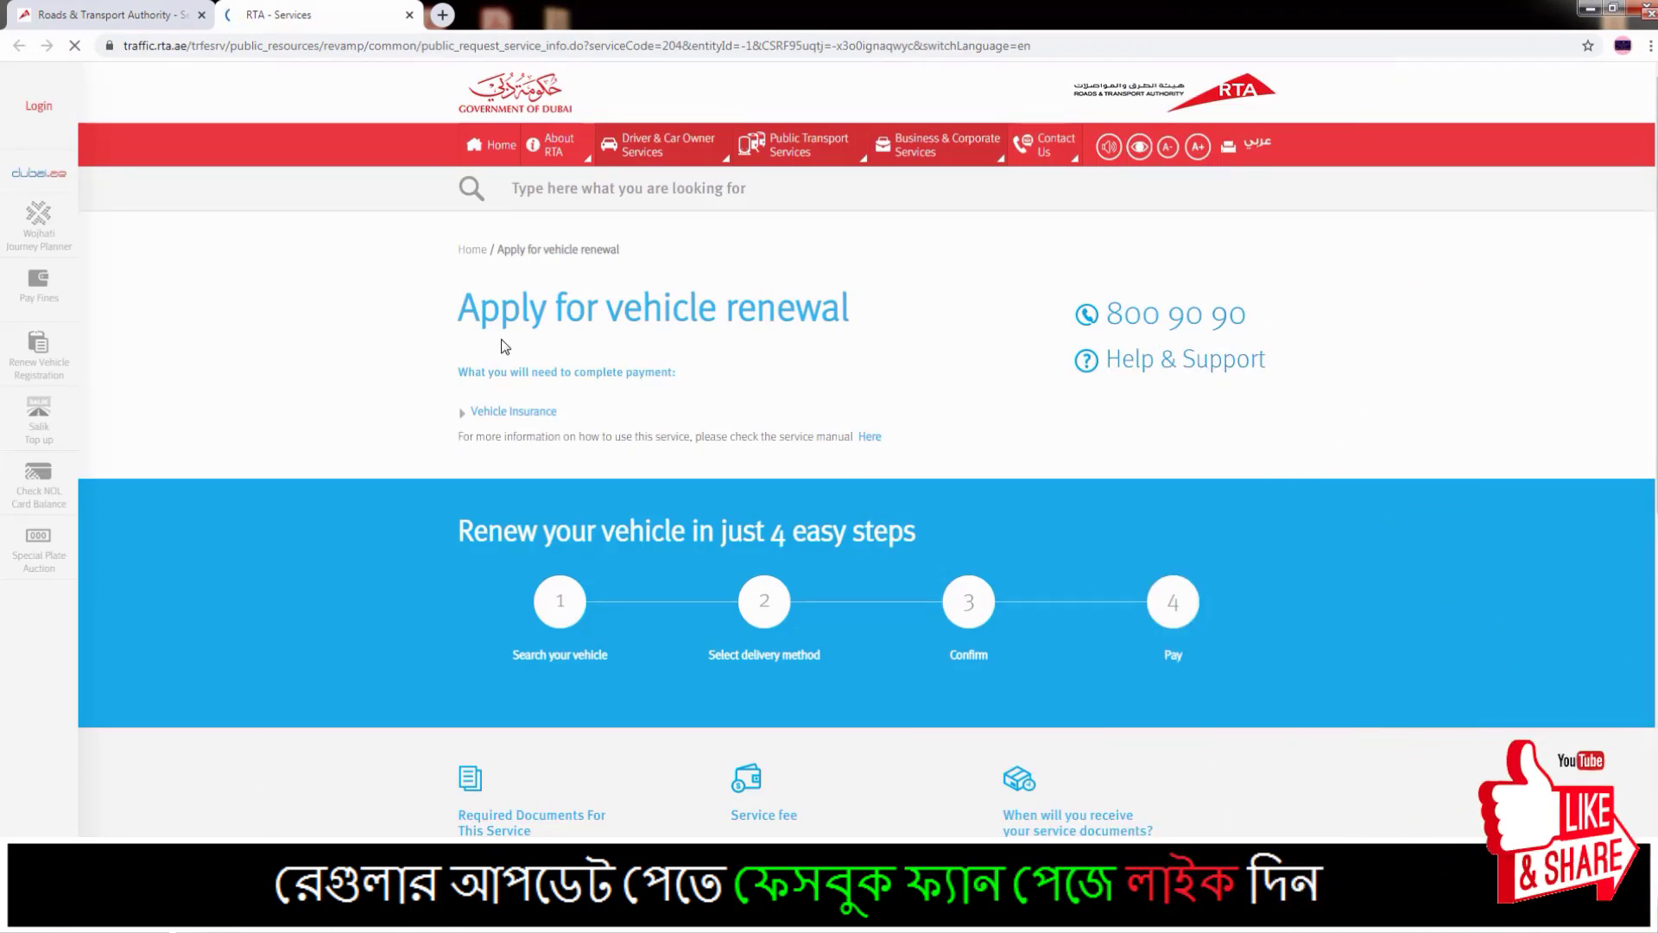
Step: Review the four easy steps and terms, then start the vehicle renewal process
{"action": "left_click_drag", "start_coordinate": [453, 317], "coordinate": [864, 344]}
{"action": "left_click", "coordinate": [914, 322]}
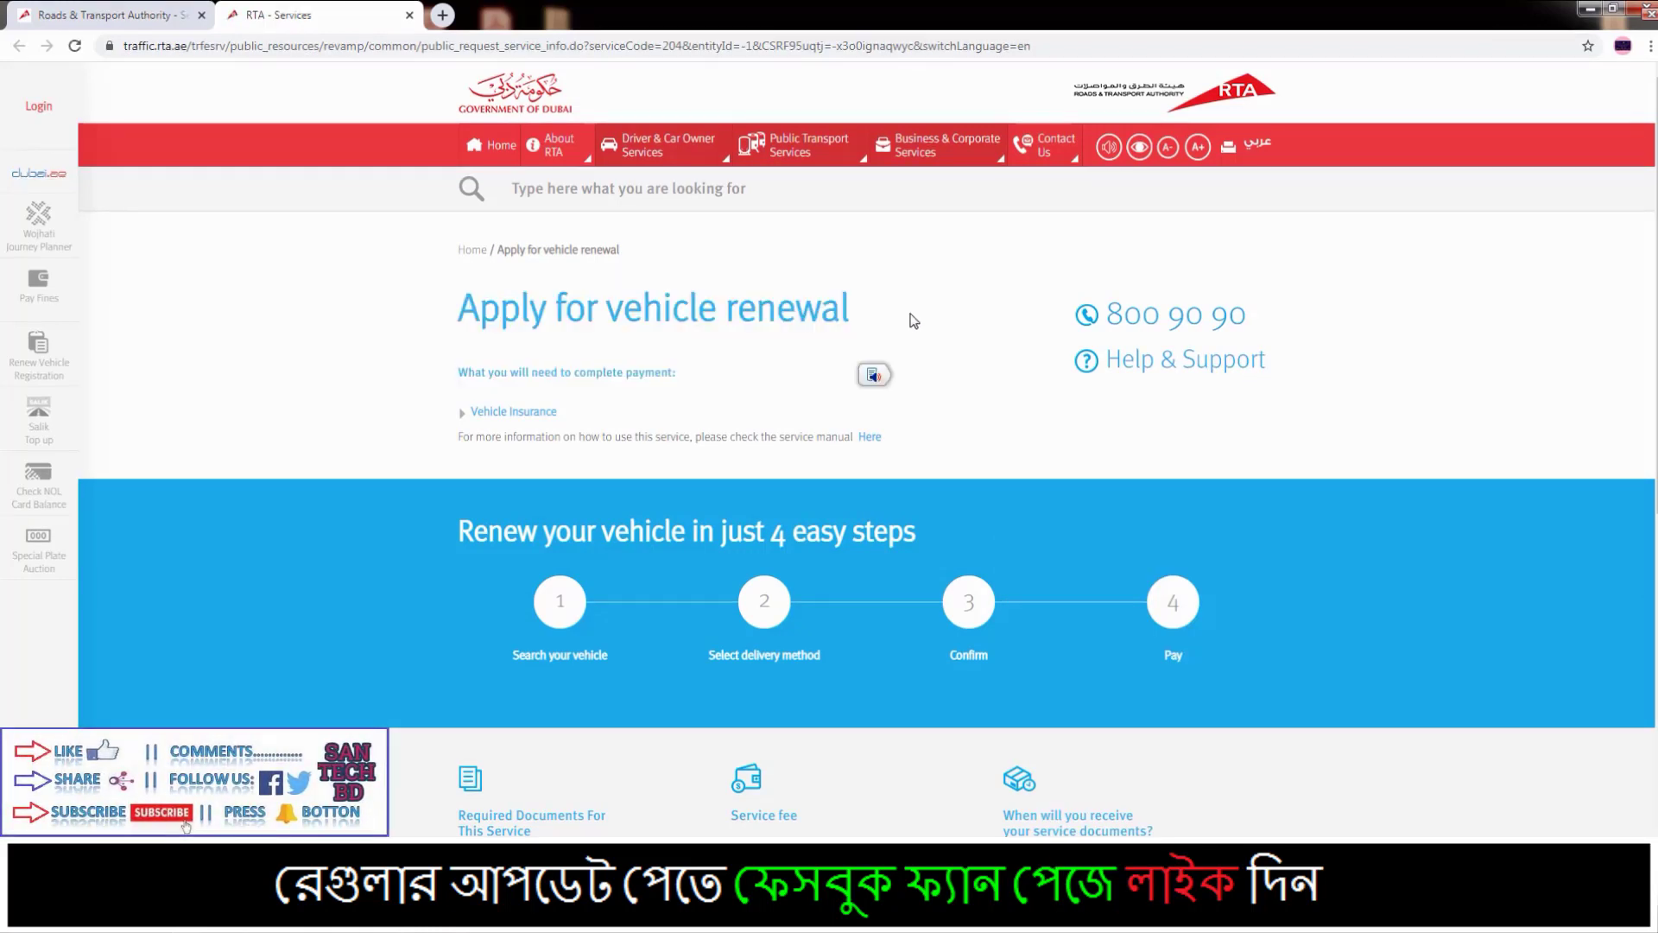
{"action": "scroll", "coordinate": [909, 329], "scroll_direction": "down", "scroll_amount": 3}
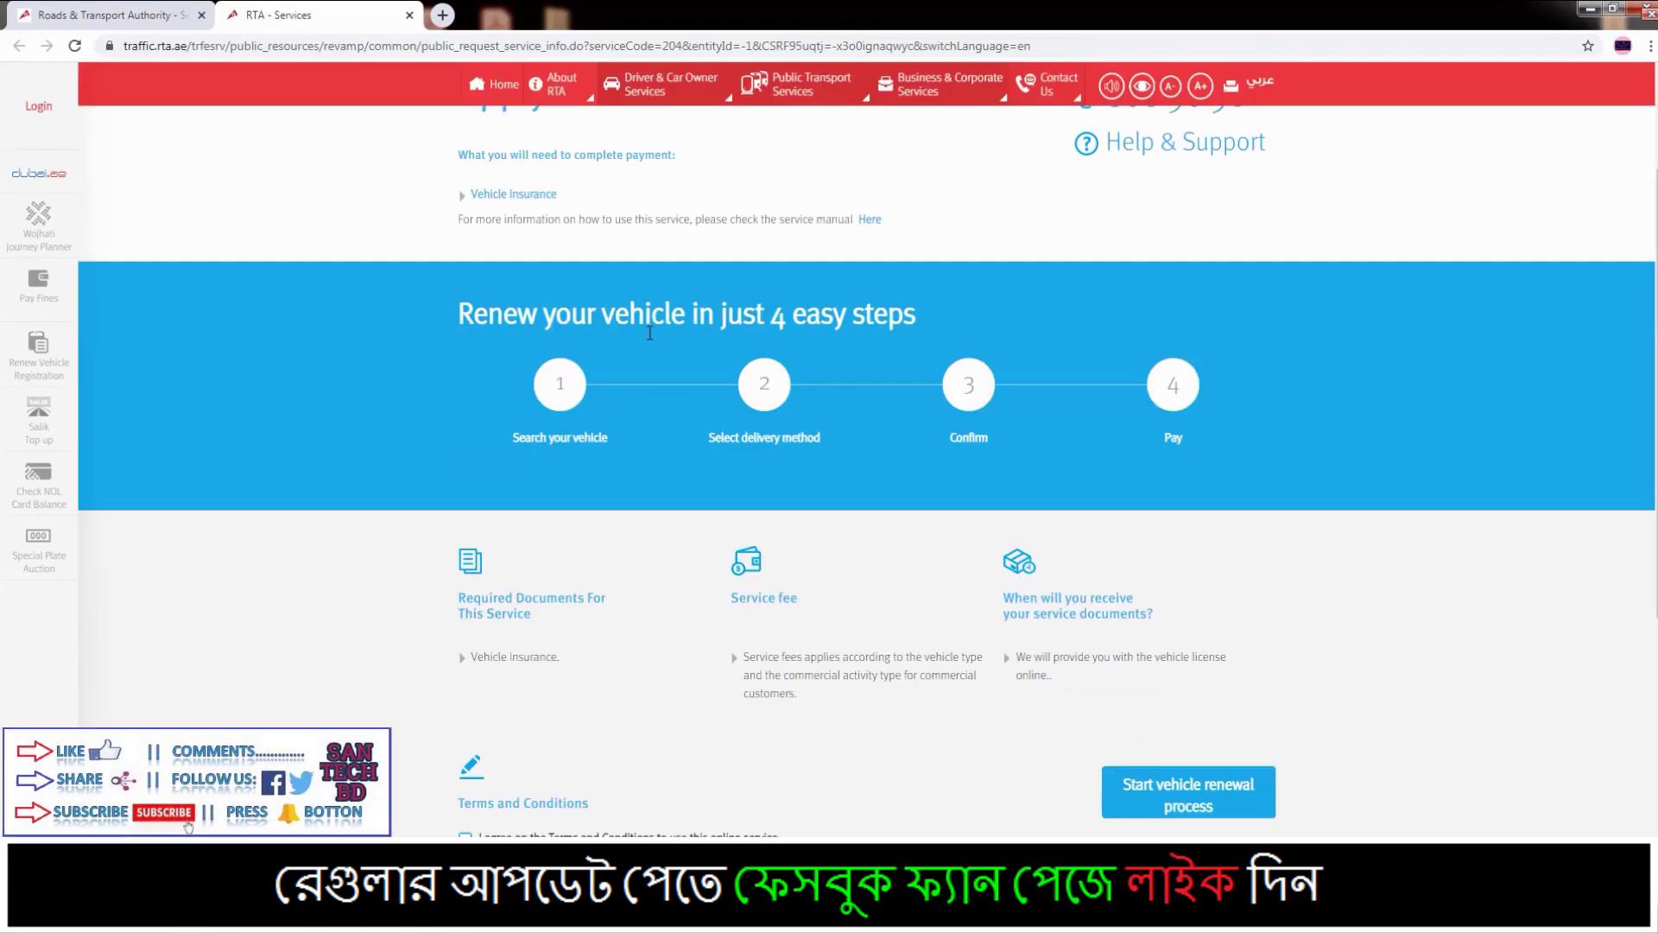
{"action": "left_click_drag", "start_coordinate": [459, 314], "coordinate": [921, 314]}
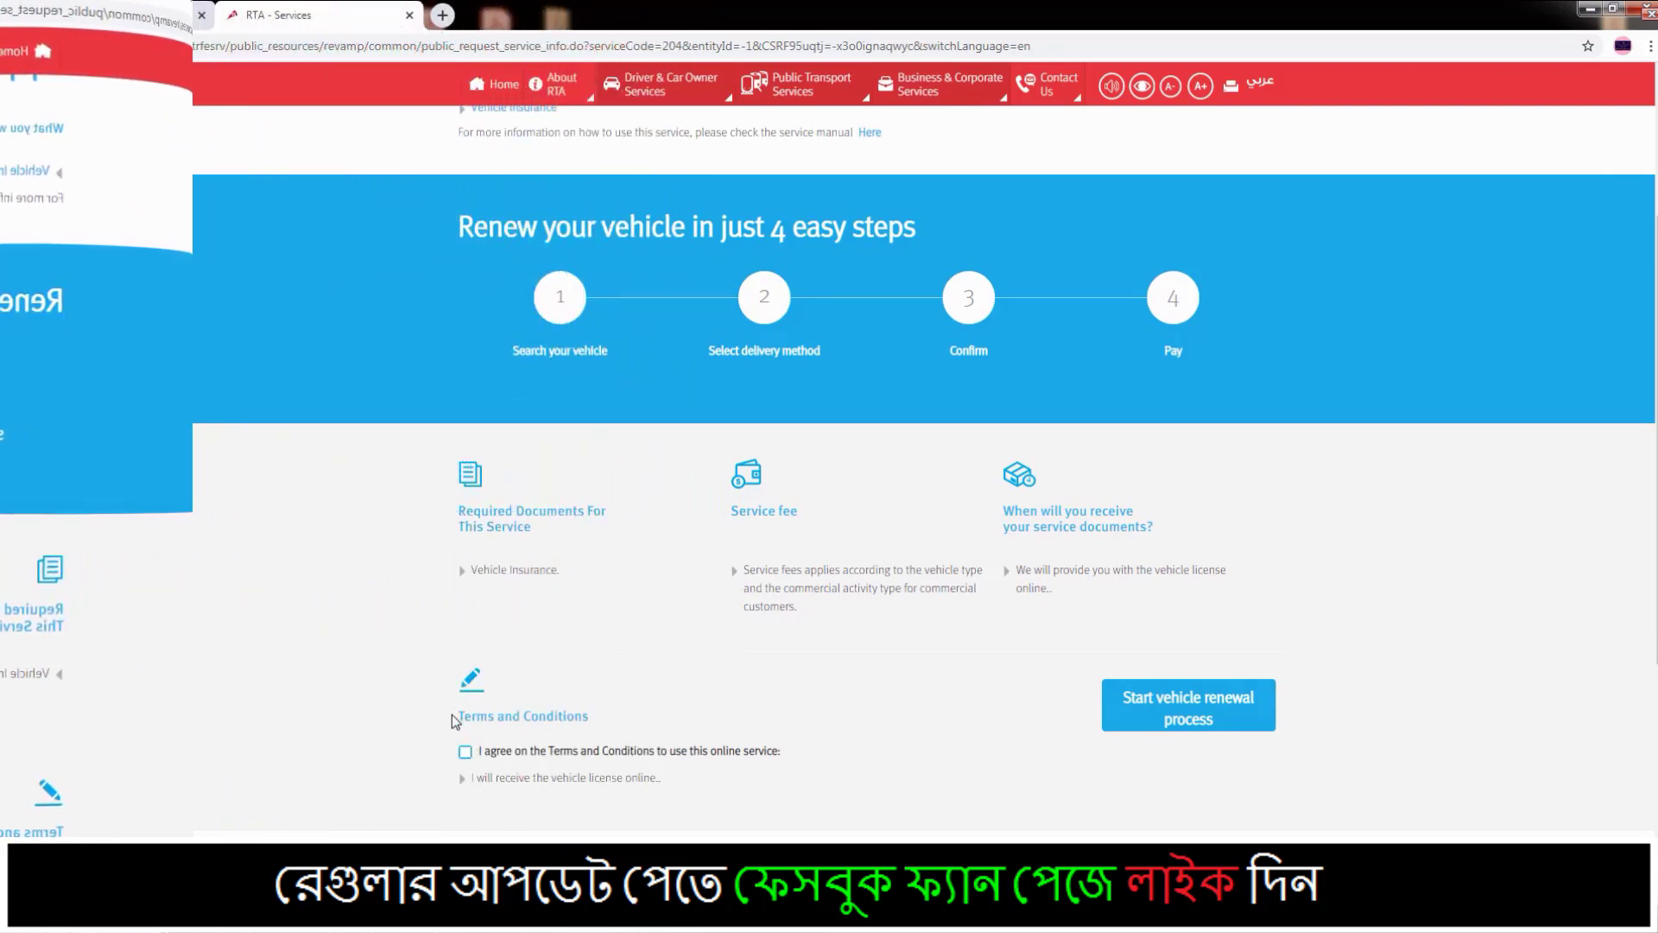
{"action": "left_click_drag", "start_coordinate": [456, 721], "coordinate": [603, 710]}
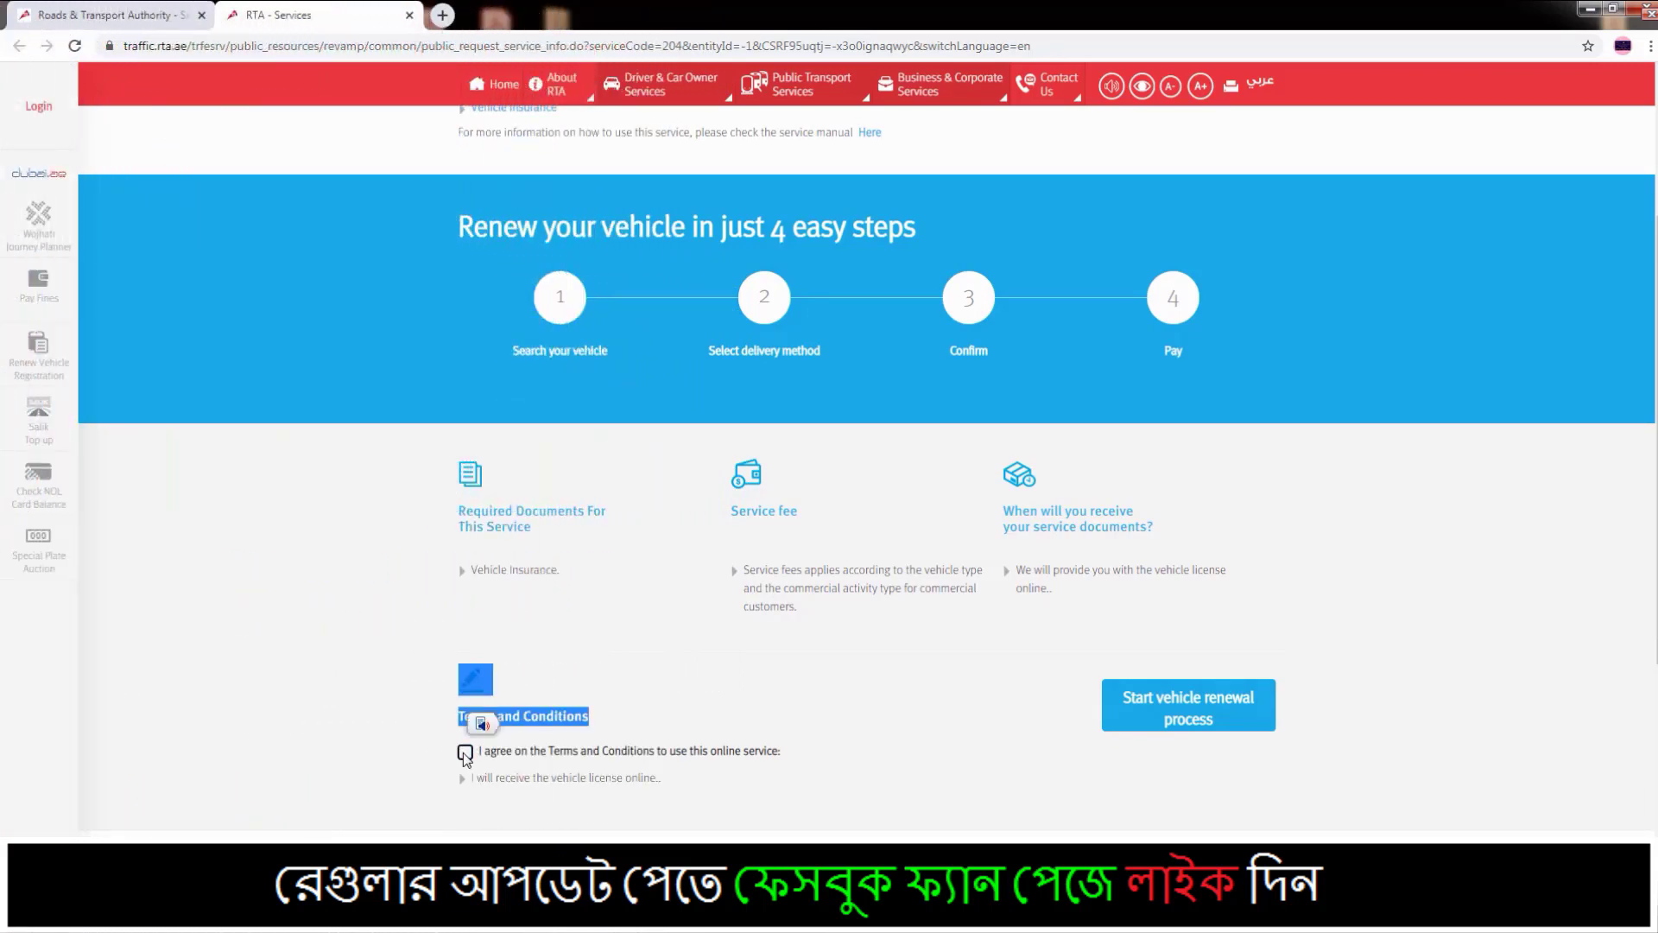
{"action": "left_click", "coordinate": [1184, 715]}
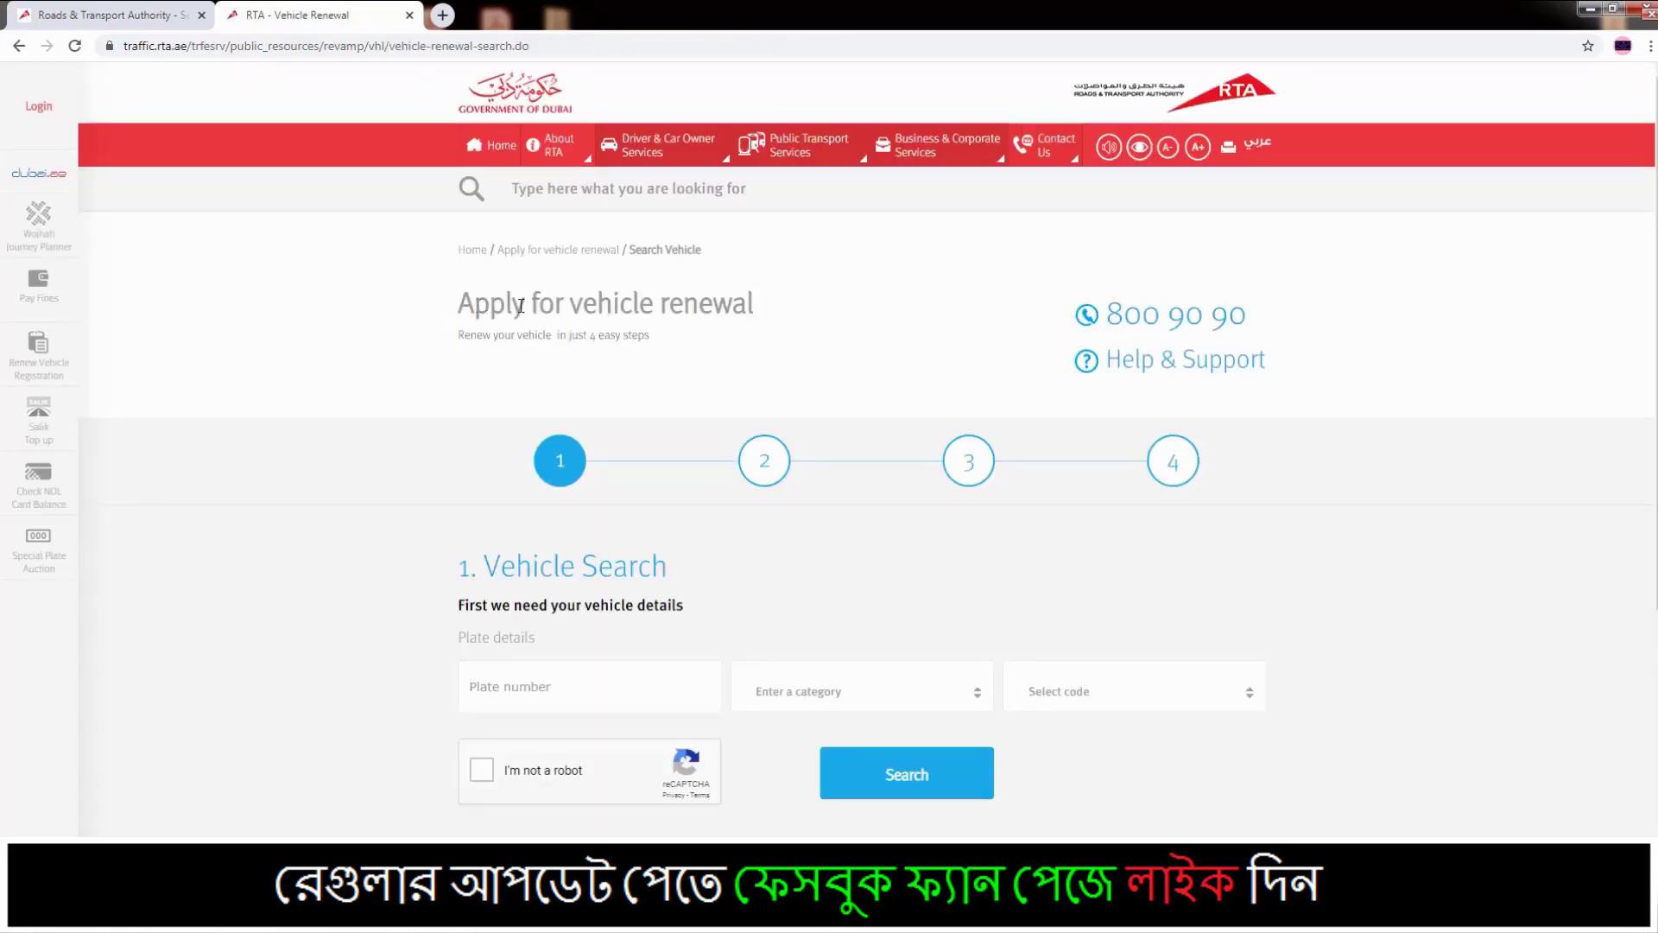
Step: Enter the vehicle's plate number in the Vehicle Search form
{"action": "left_click_drag", "start_coordinate": [478, 305], "coordinate": [814, 322]}
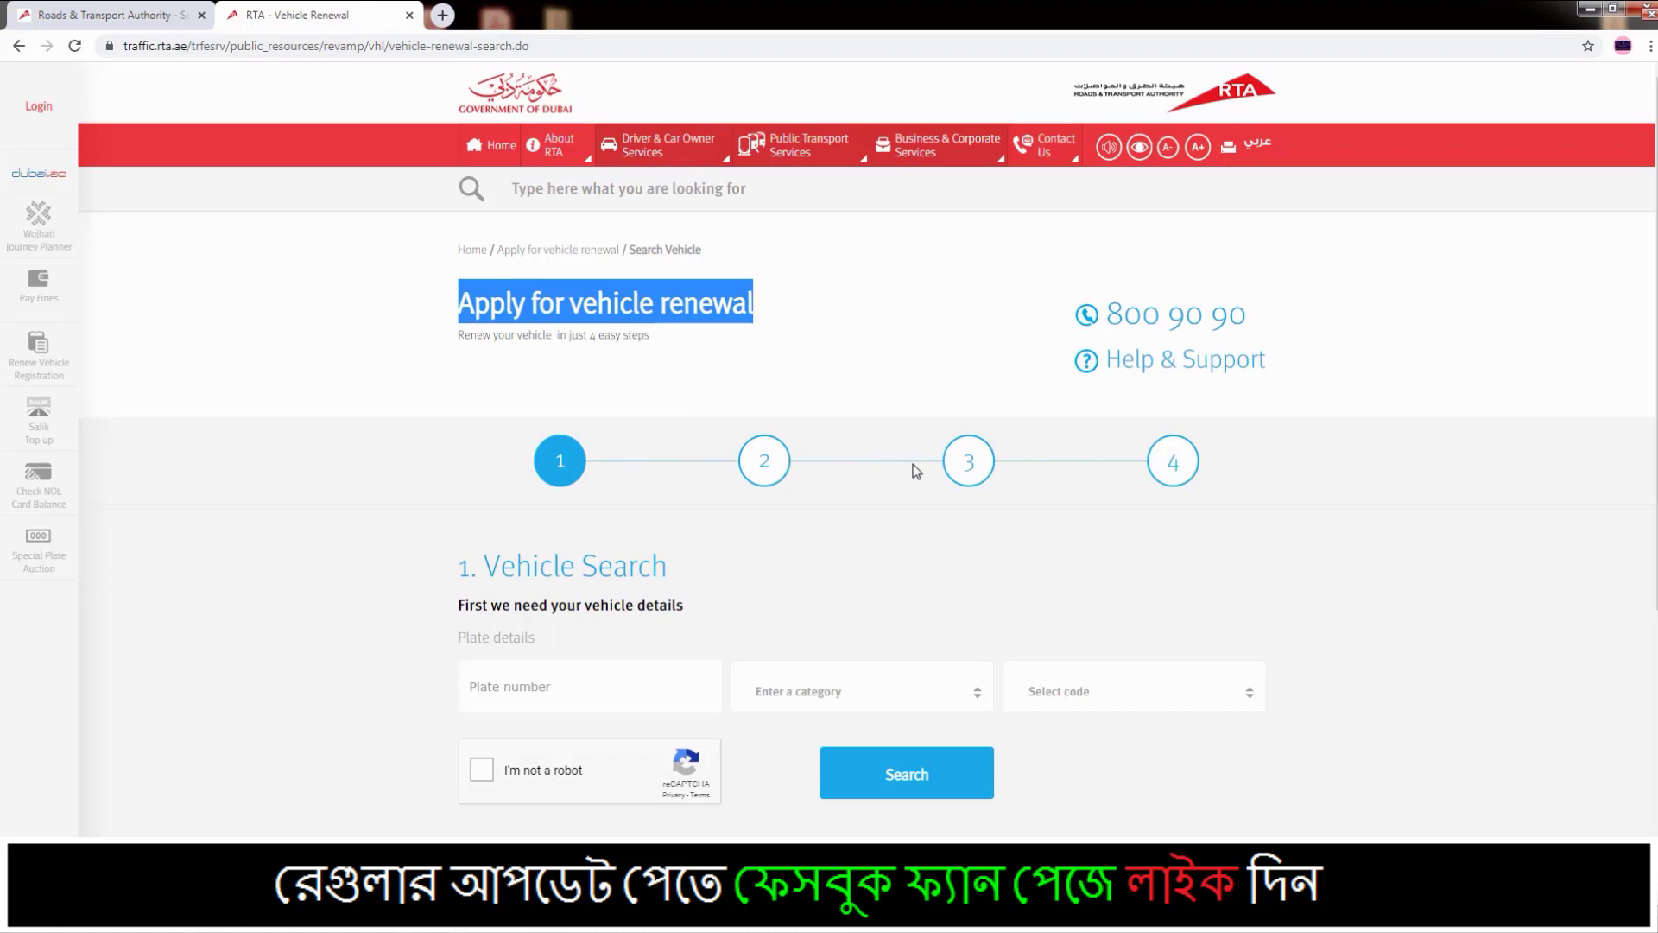
{"action": "scroll", "coordinate": [714, 563], "scroll_direction": "down", "scroll_amount": 3}
{"action": "left_click_drag", "start_coordinate": [455, 347], "coordinate": [731, 355]}
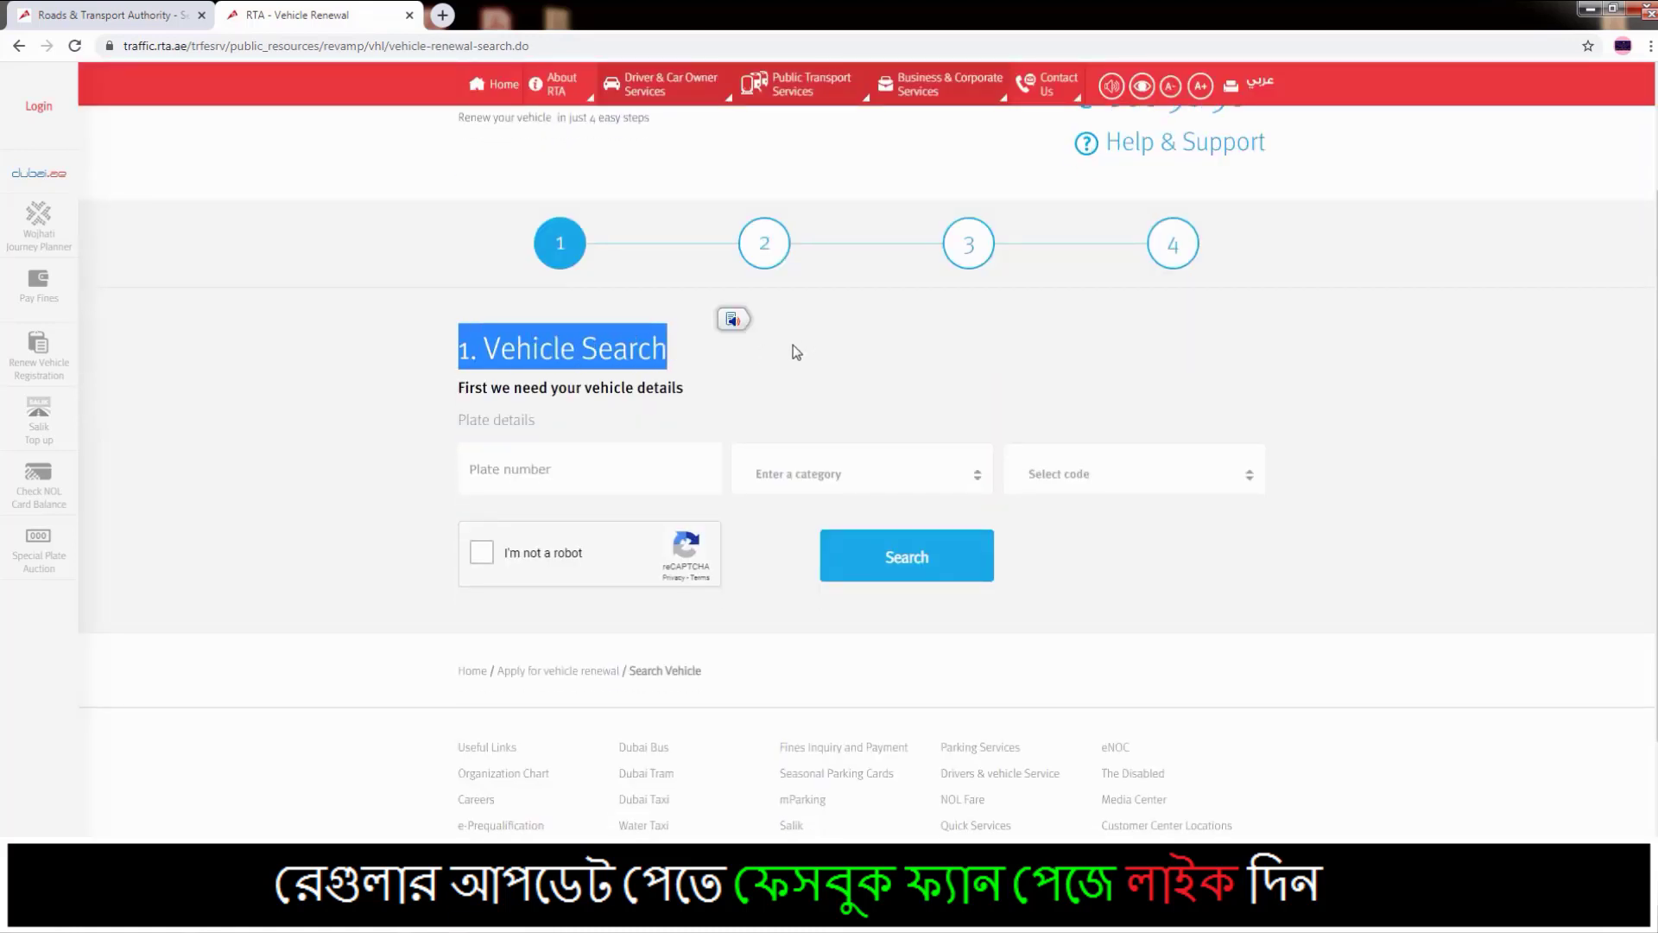
{"action": "left_click", "coordinate": [578, 475]}
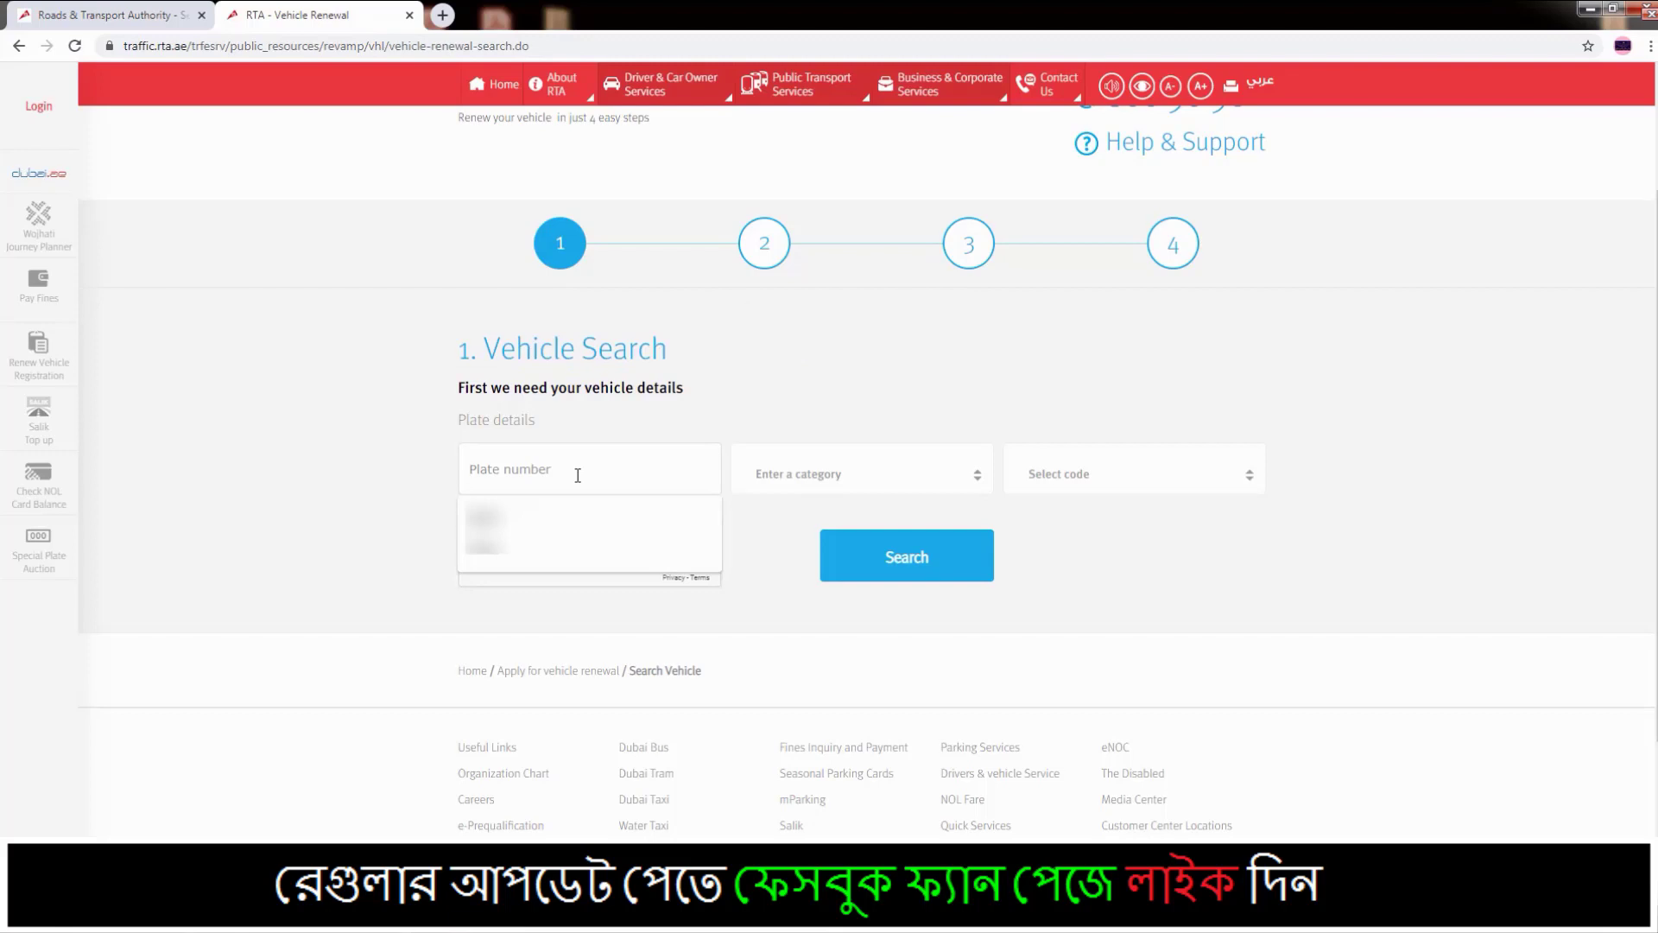
{"action": "type", "text": "9518"}
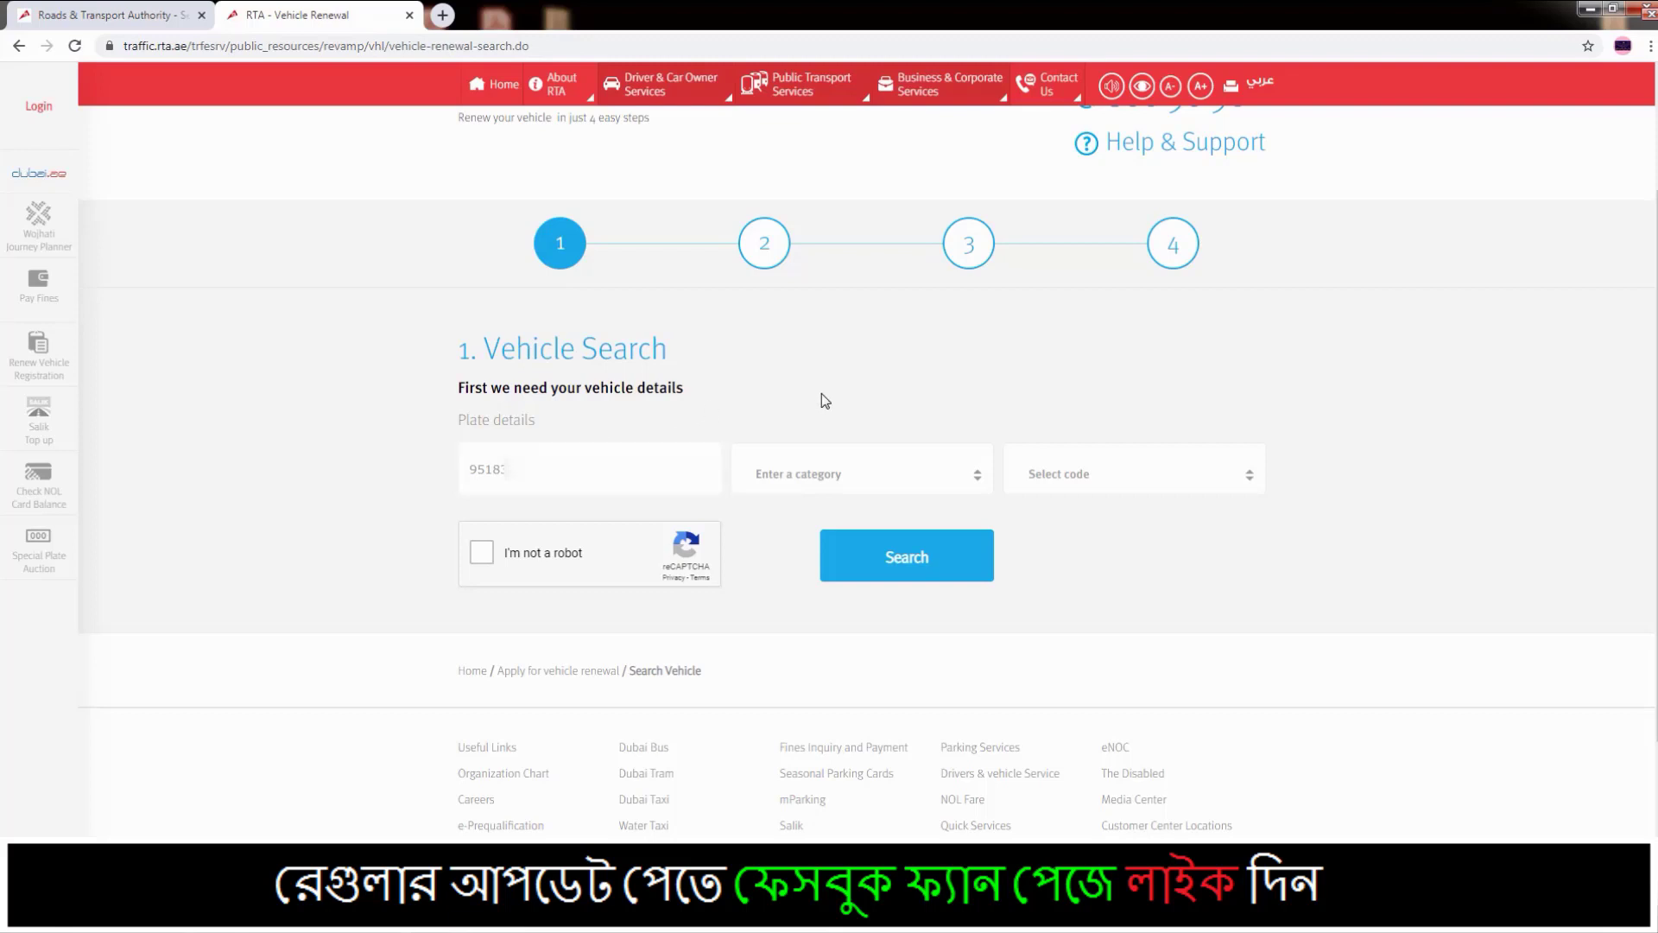
Step: Set plate category Private and plate code U, and pass the reCAPTCHA check
{"action": "left_click", "coordinate": [767, 491]}
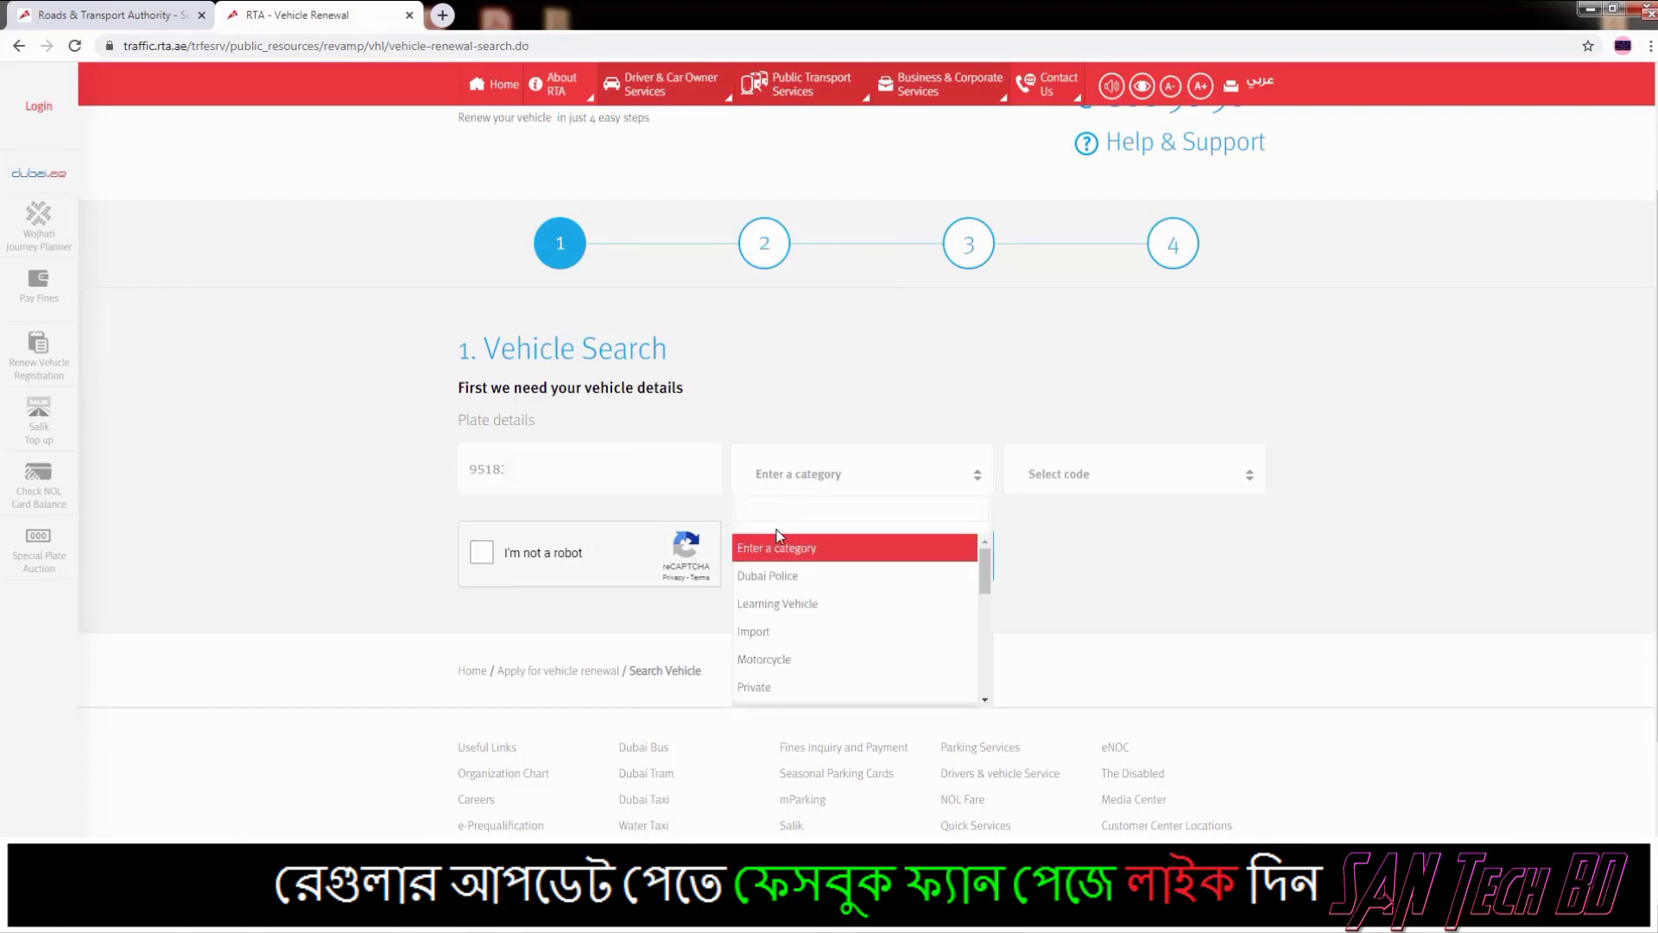
{"action": "left_click", "coordinate": [789, 687]}
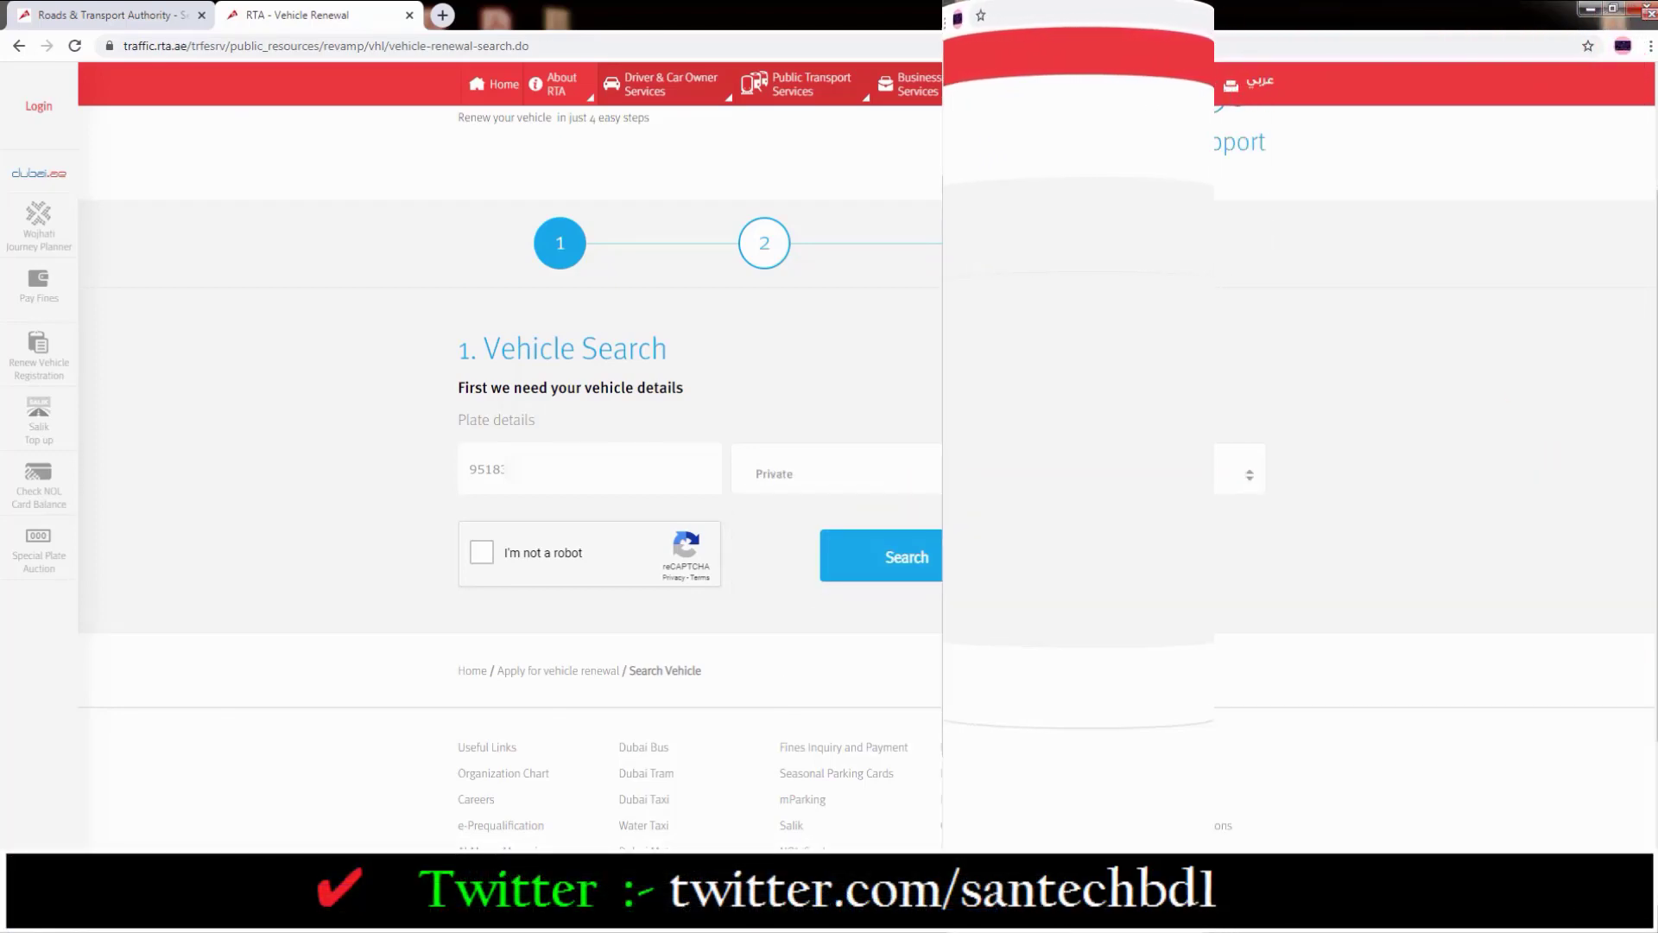
{"action": "left_click", "coordinate": [1086, 475]}
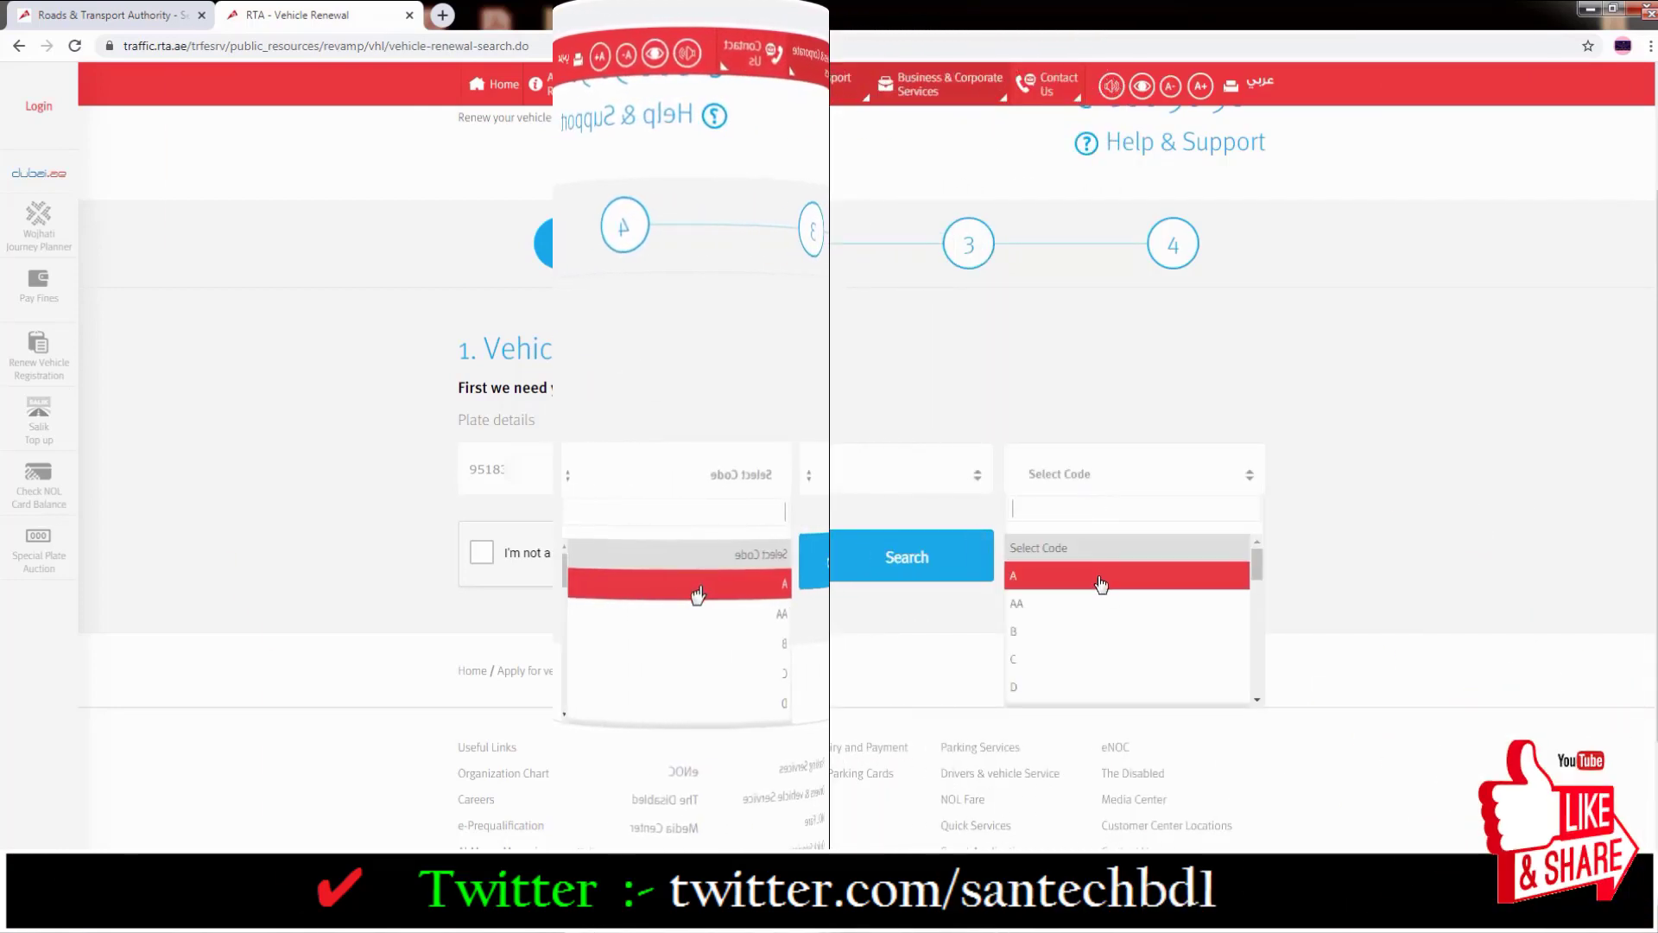
{"action": "scroll", "coordinate": [1104, 596], "scroll_direction": "down", "scroll_amount": 5}
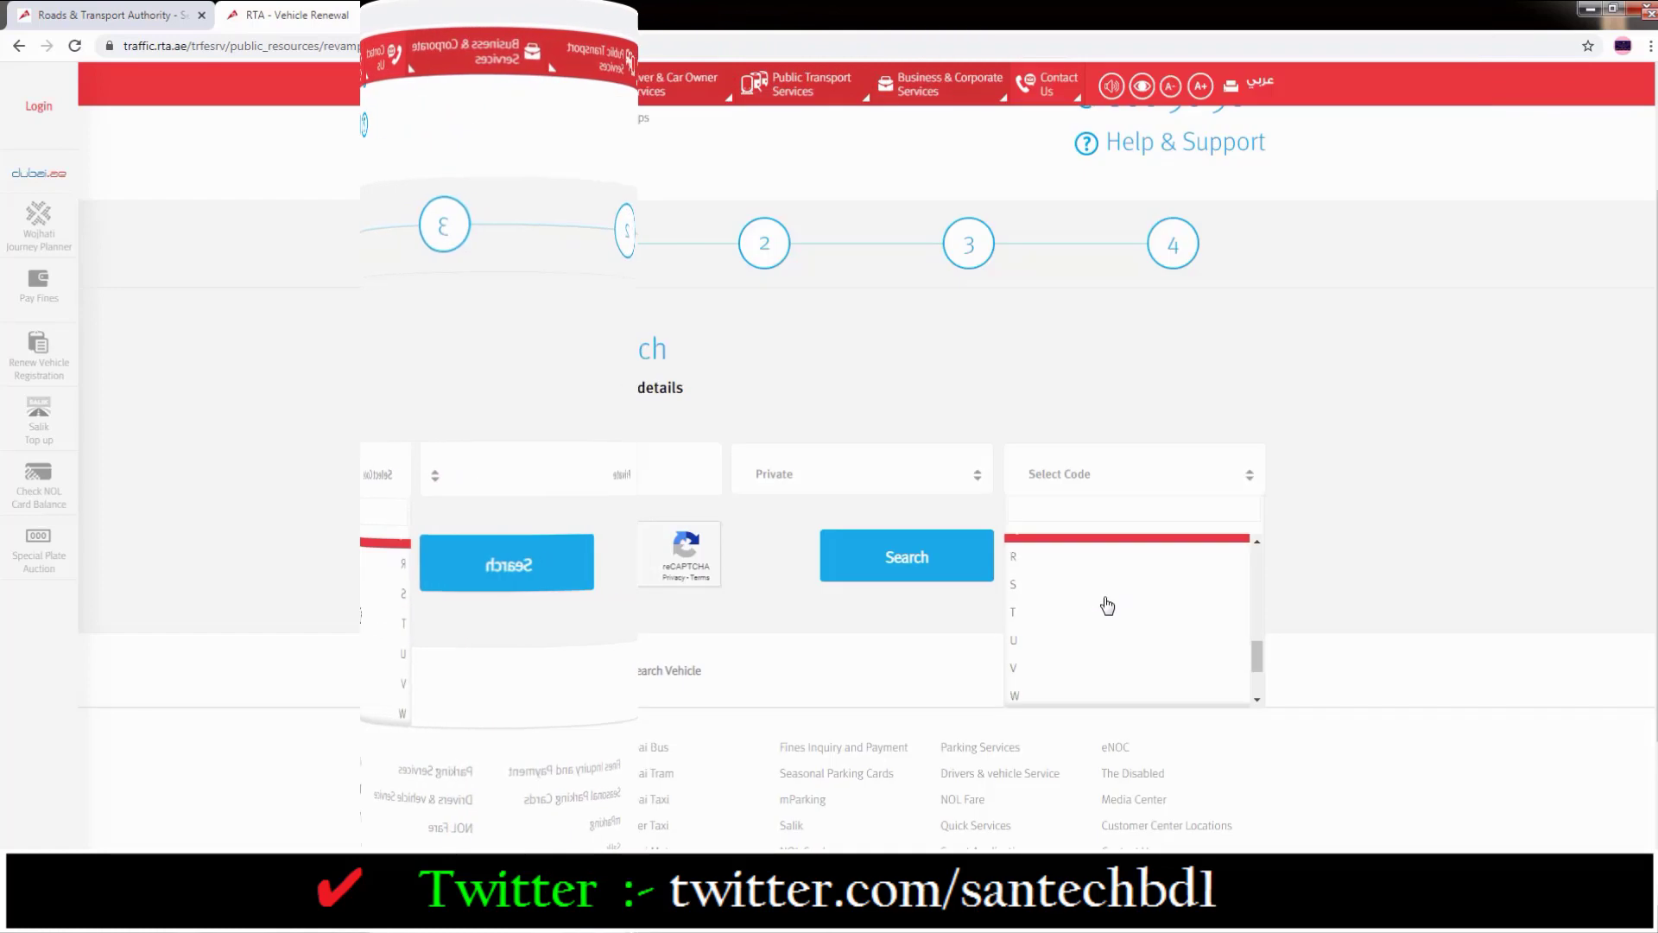
{"action": "left_click", "coordinate": [1048, 618]}
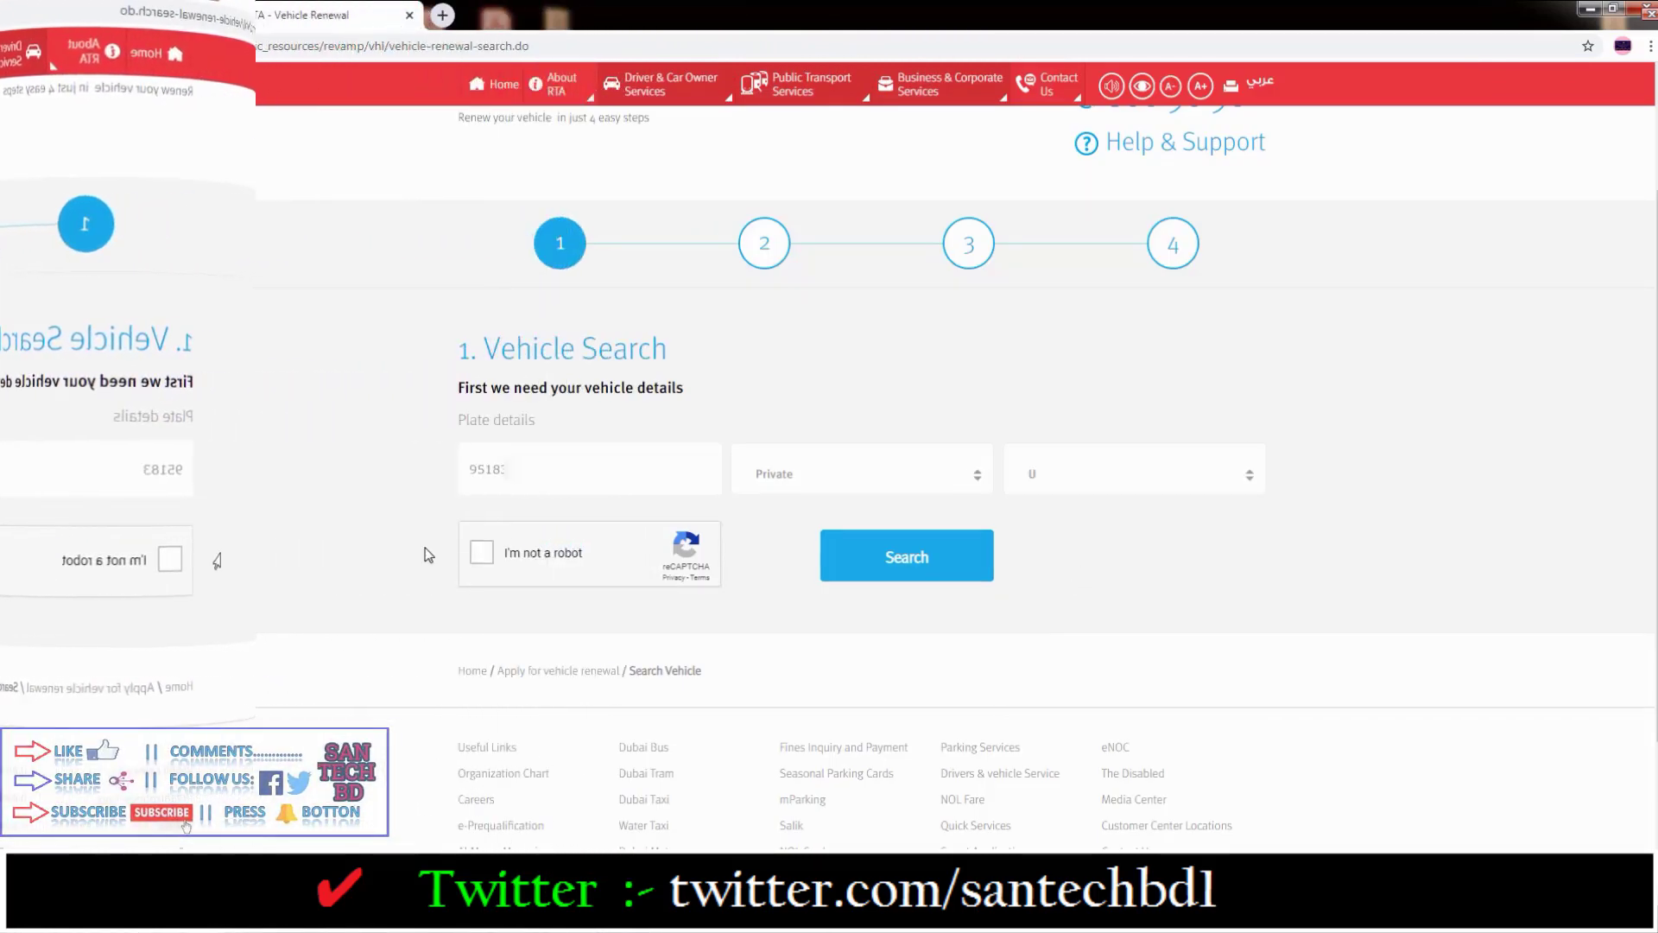
{"action": "left_click", "coordinate": [486, 551]}
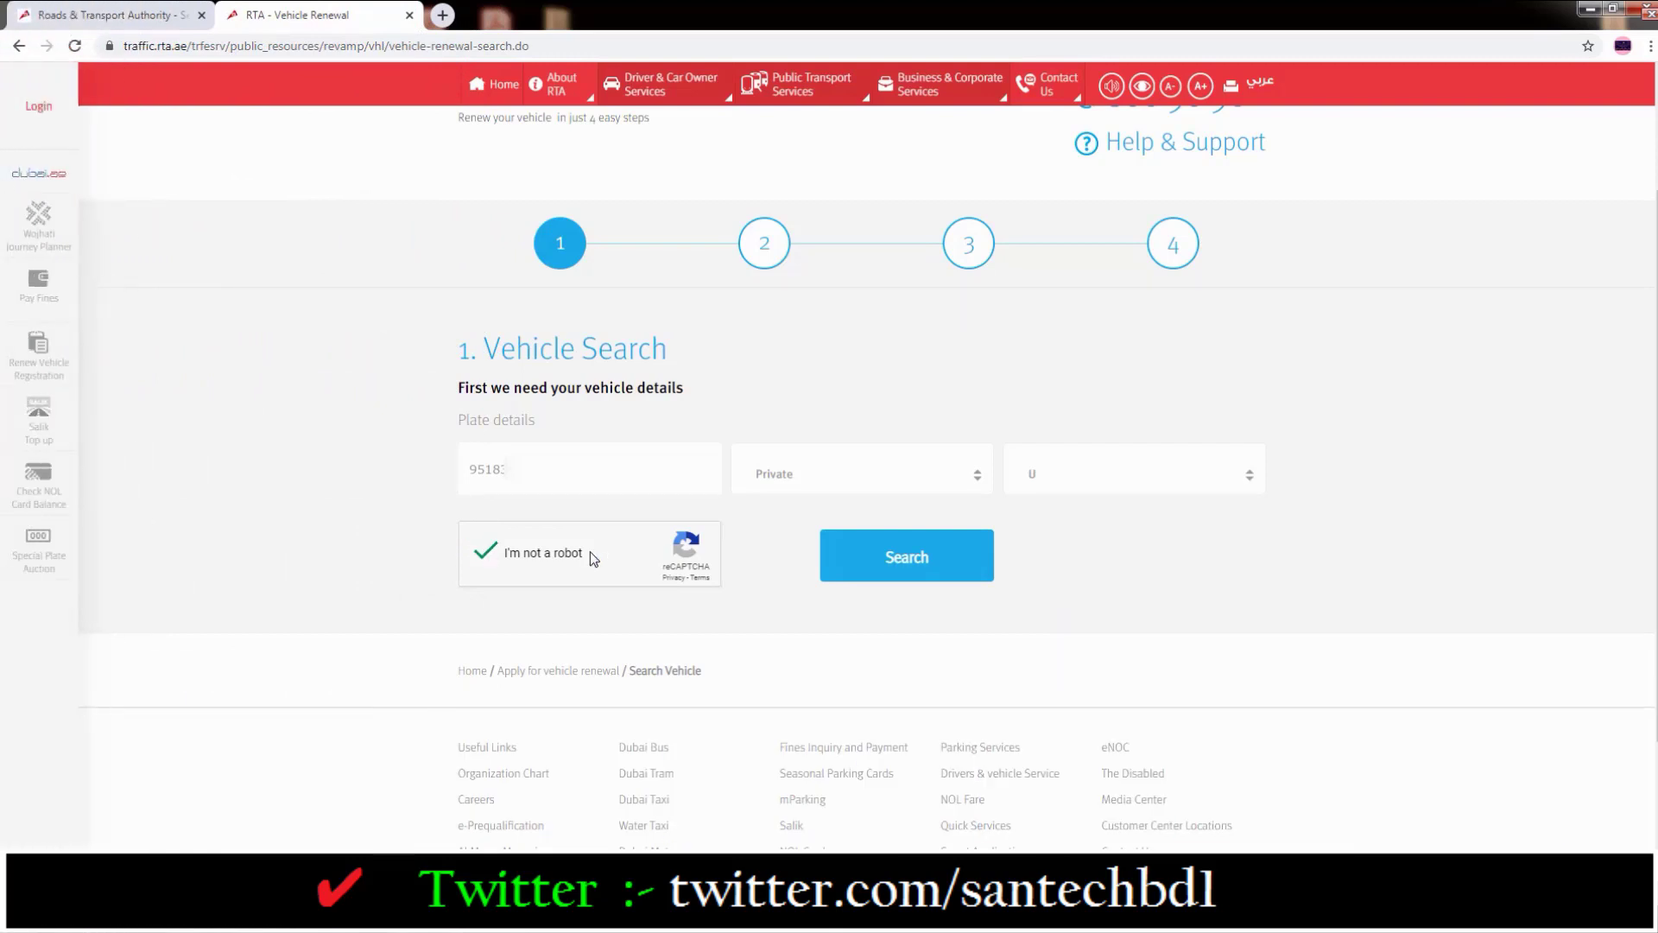
Step: Search the vehicle and review its insurance company, number and valid-until date
{"action": "left_click", "coordinate": [909, 558]}
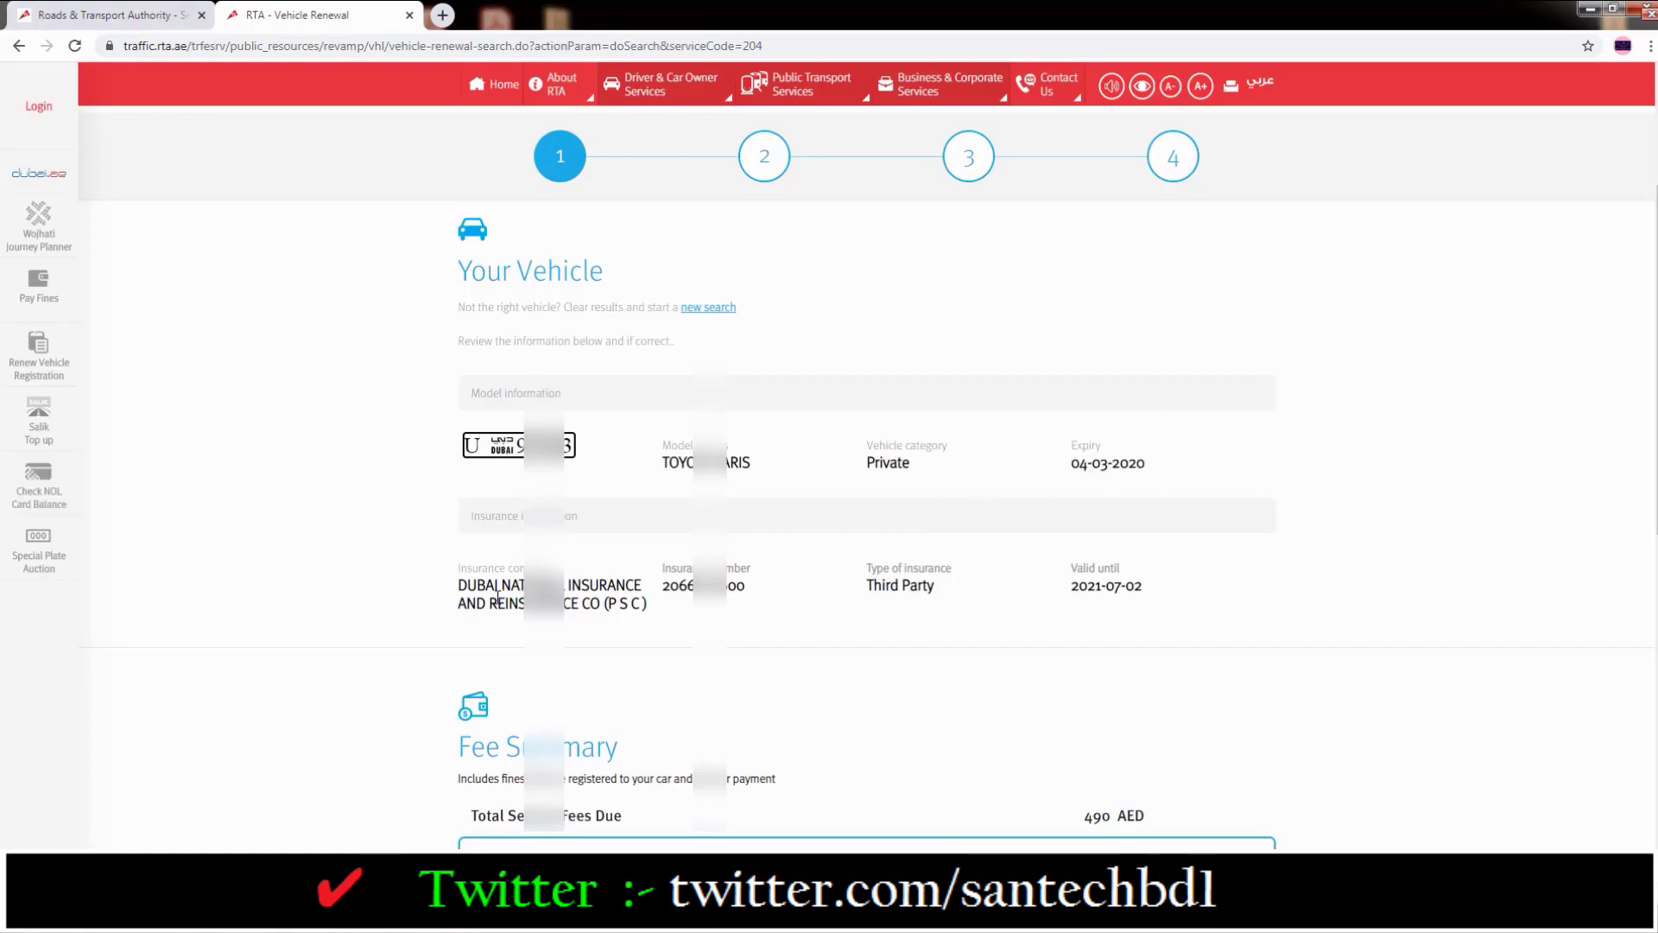
{"action": "left_click_drag", "start_coordinate": [482, 585], "coordinate": [680, 626]}
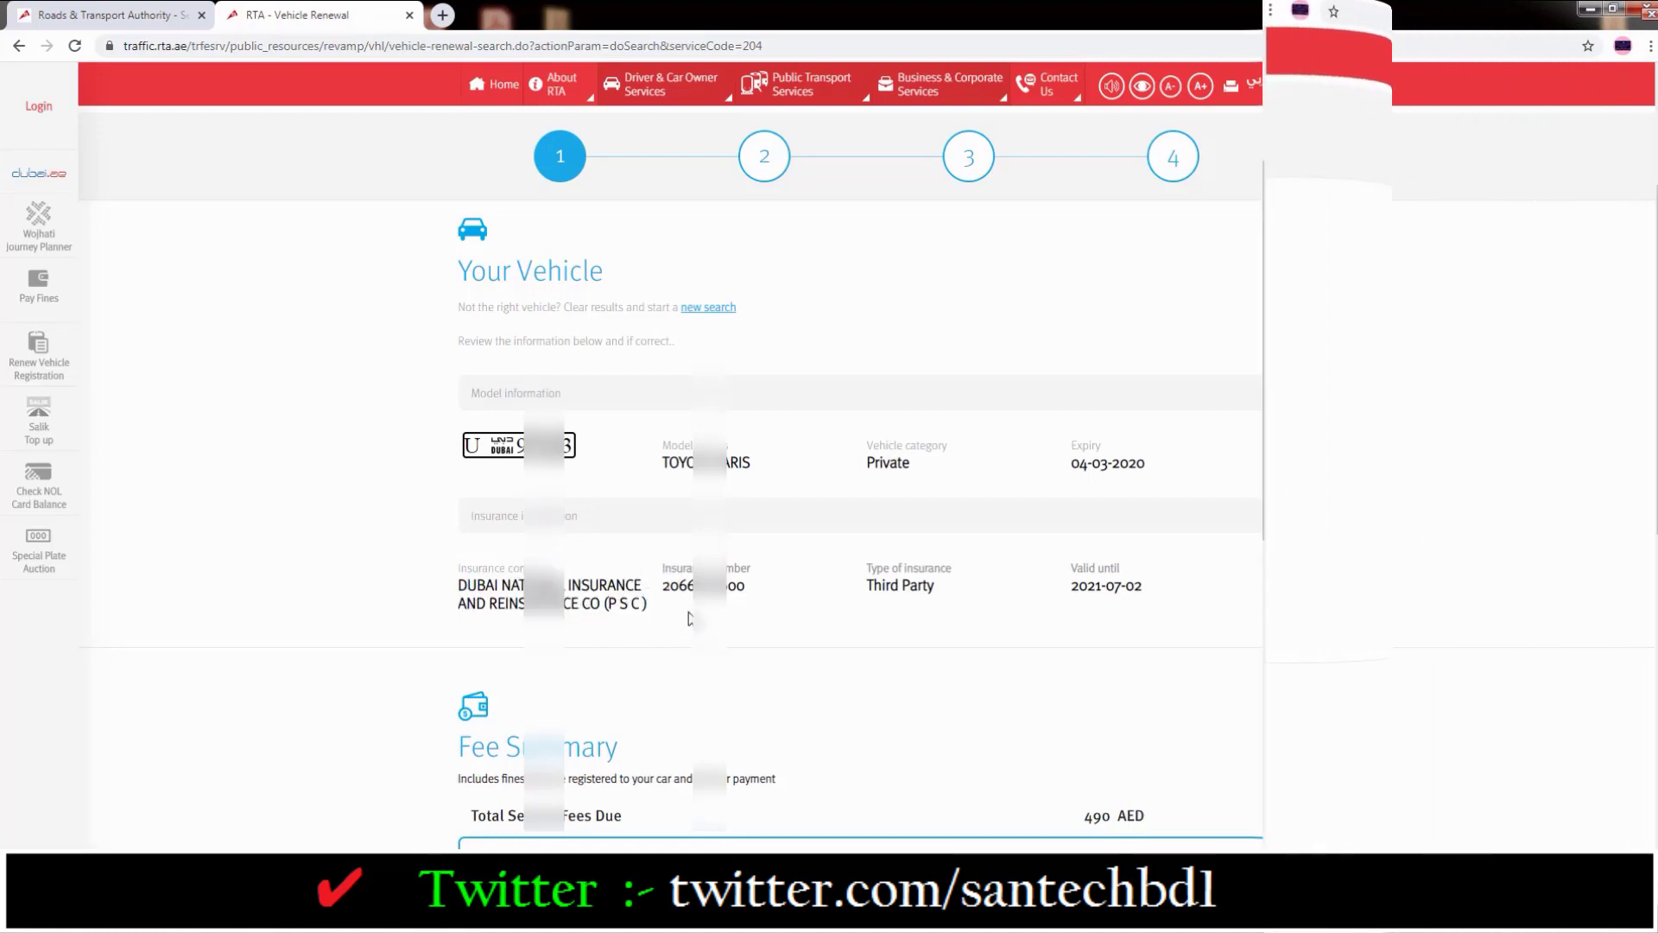
{"action": "left_click_drag", "start_coordinate": [663, 586], "coordinate": [744, 587]}
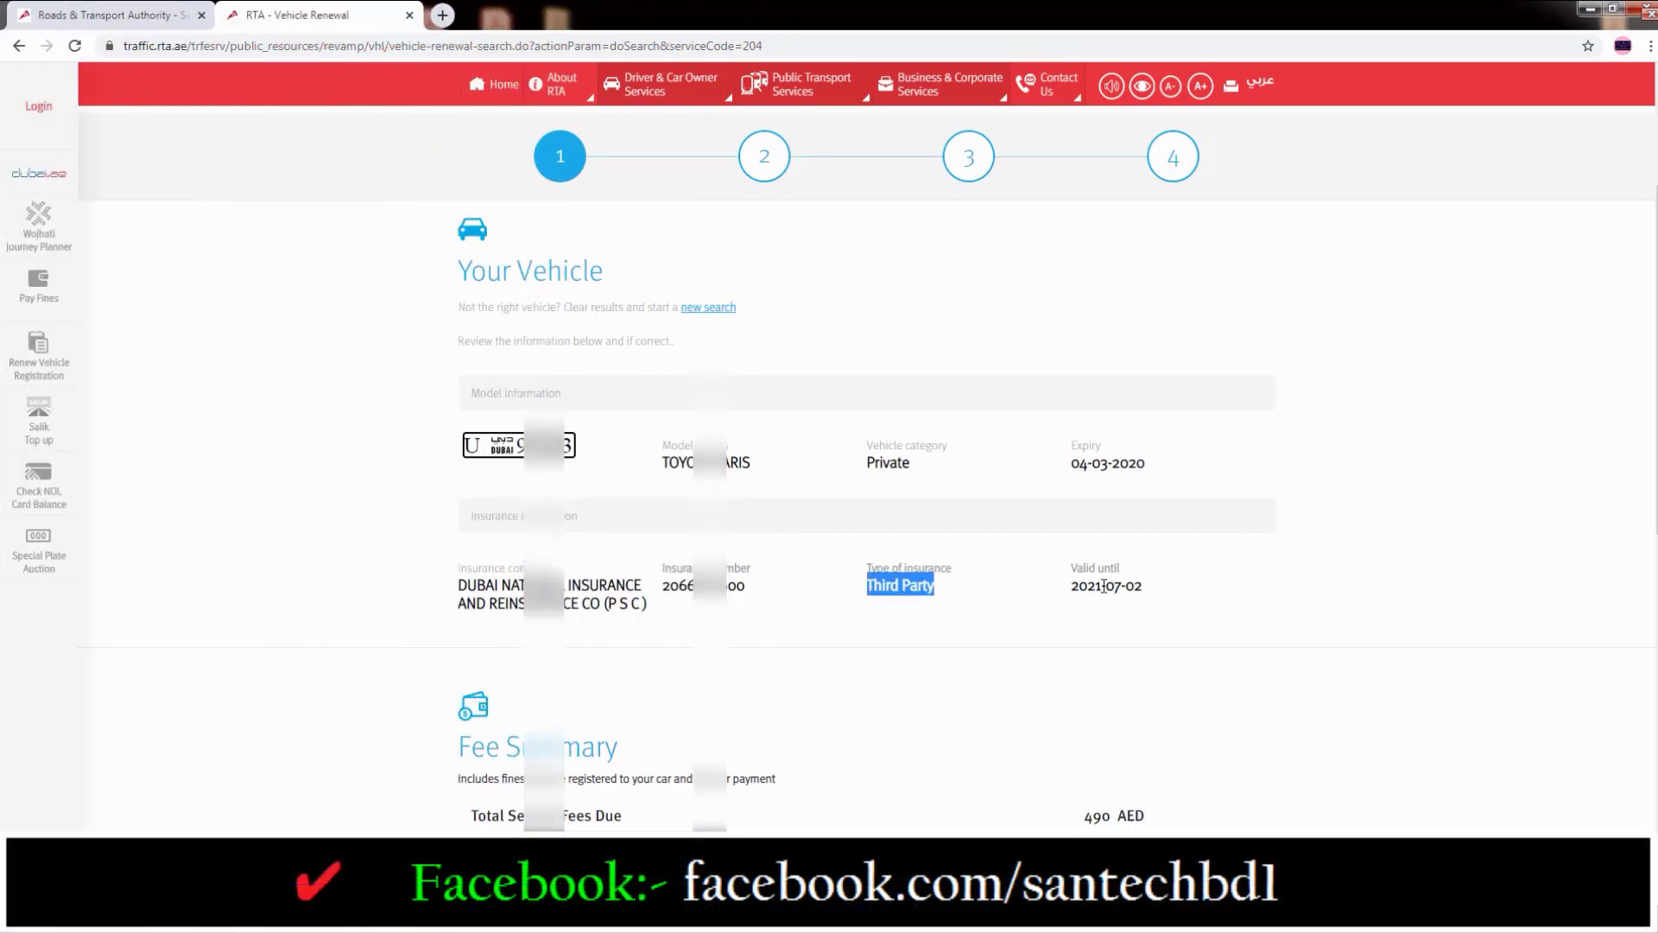
{"action": "double_click", "coordinate": [1112, 586]}
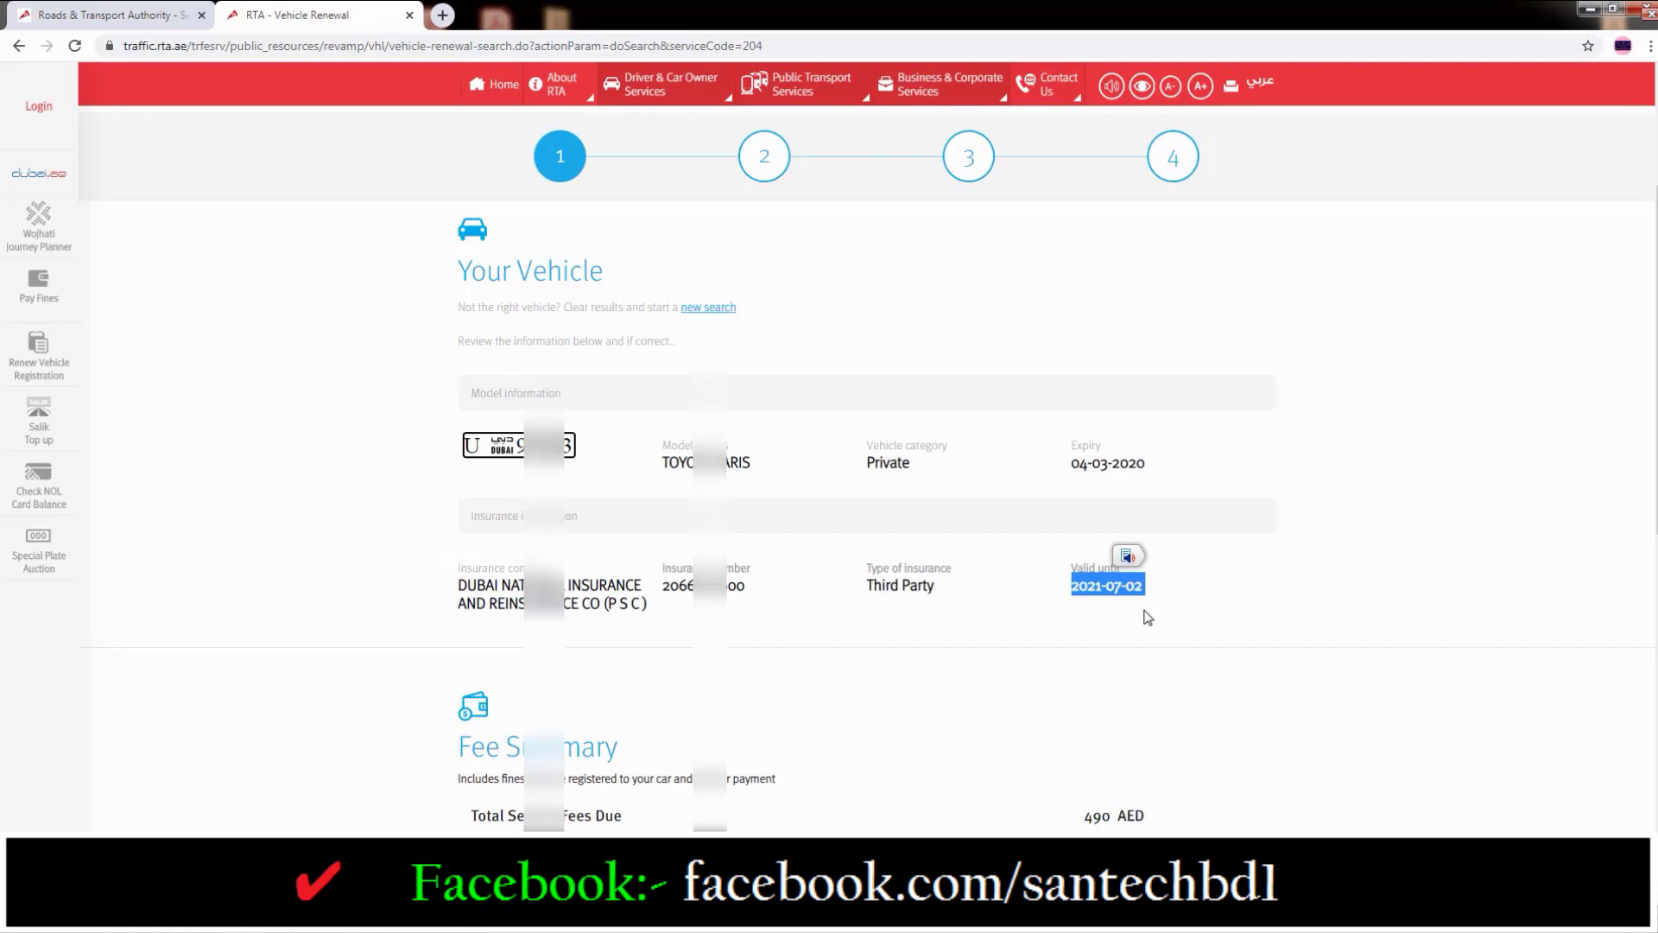
{"action": "left_click", "coordinate": [1187, 617]}
Step: Review the Fee Summary showing 490 AED total amount due
{"action": "scroll", "coordinate": [1129, 596], "scroll_direction": "down", "scroll_amount": 2}
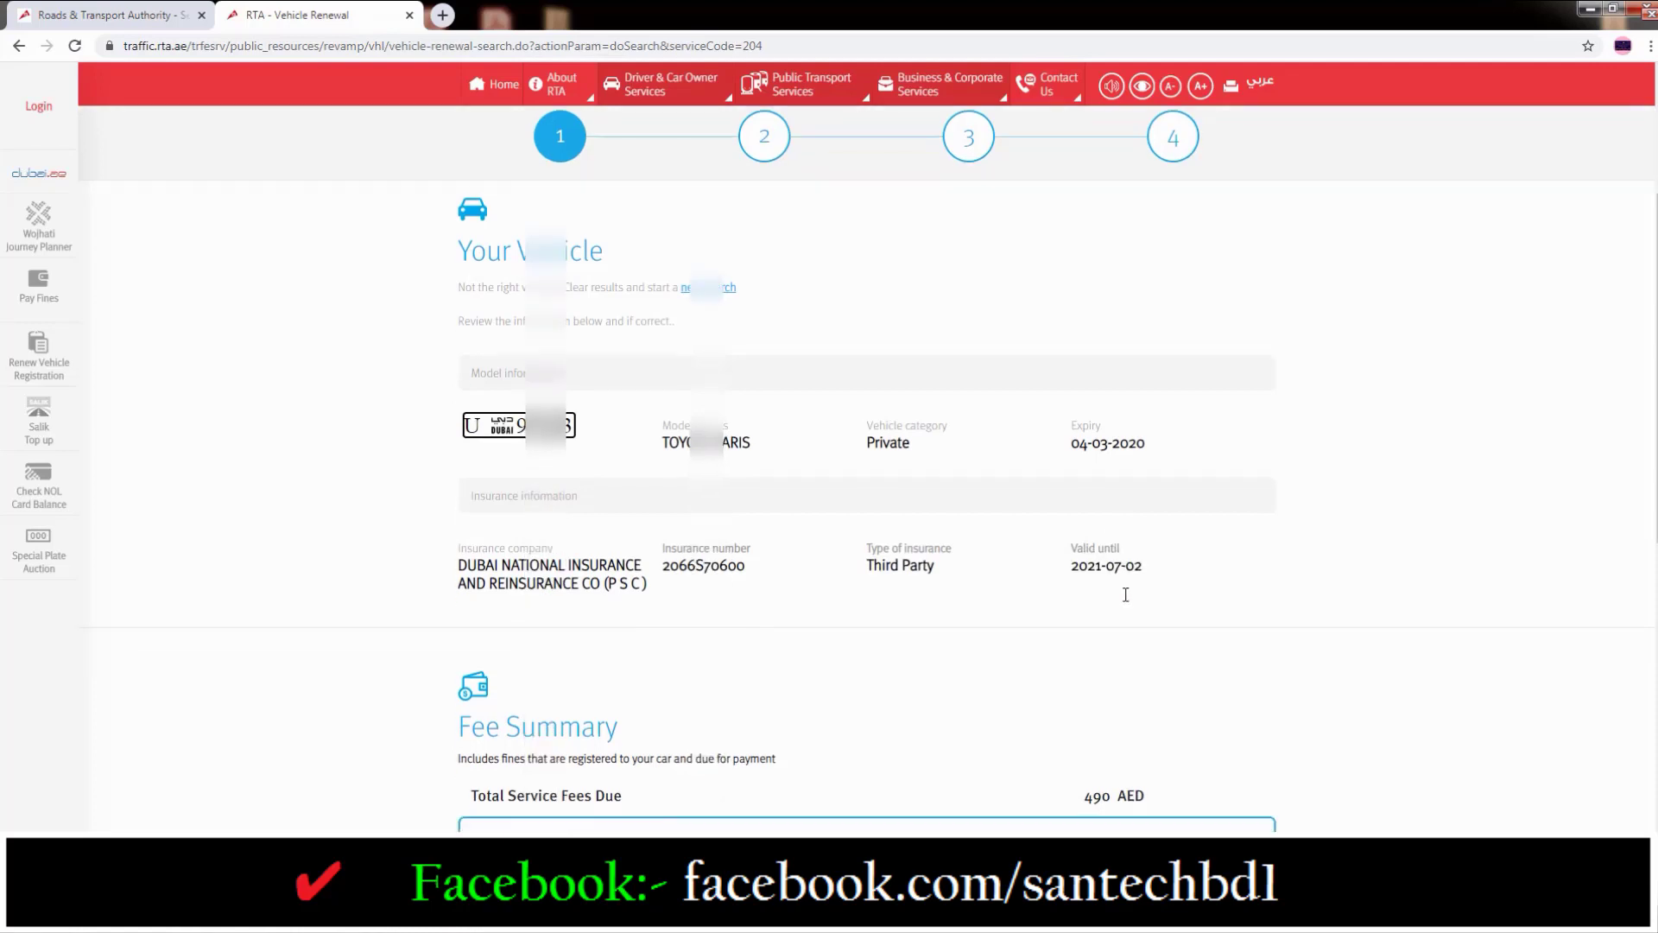
{"action": "scroll", "coordinate": [920, 566], "scroll_direction": "down", "scroll_amount": 1}
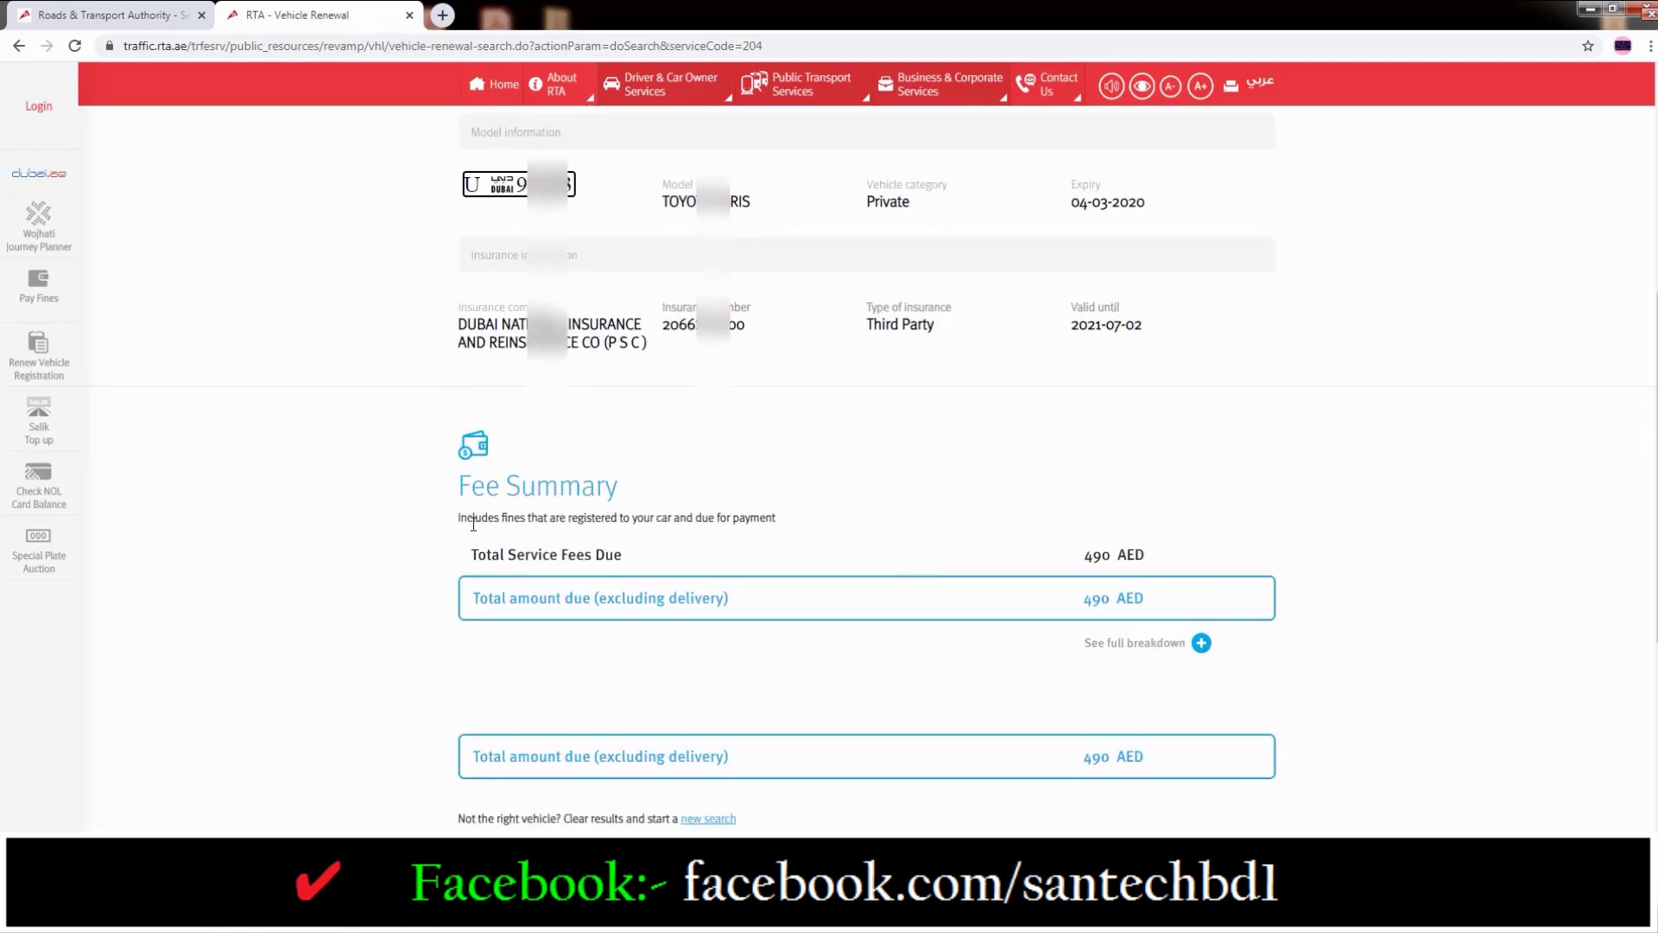
{"action": "triple_click", "coordinate": [505, 491]}
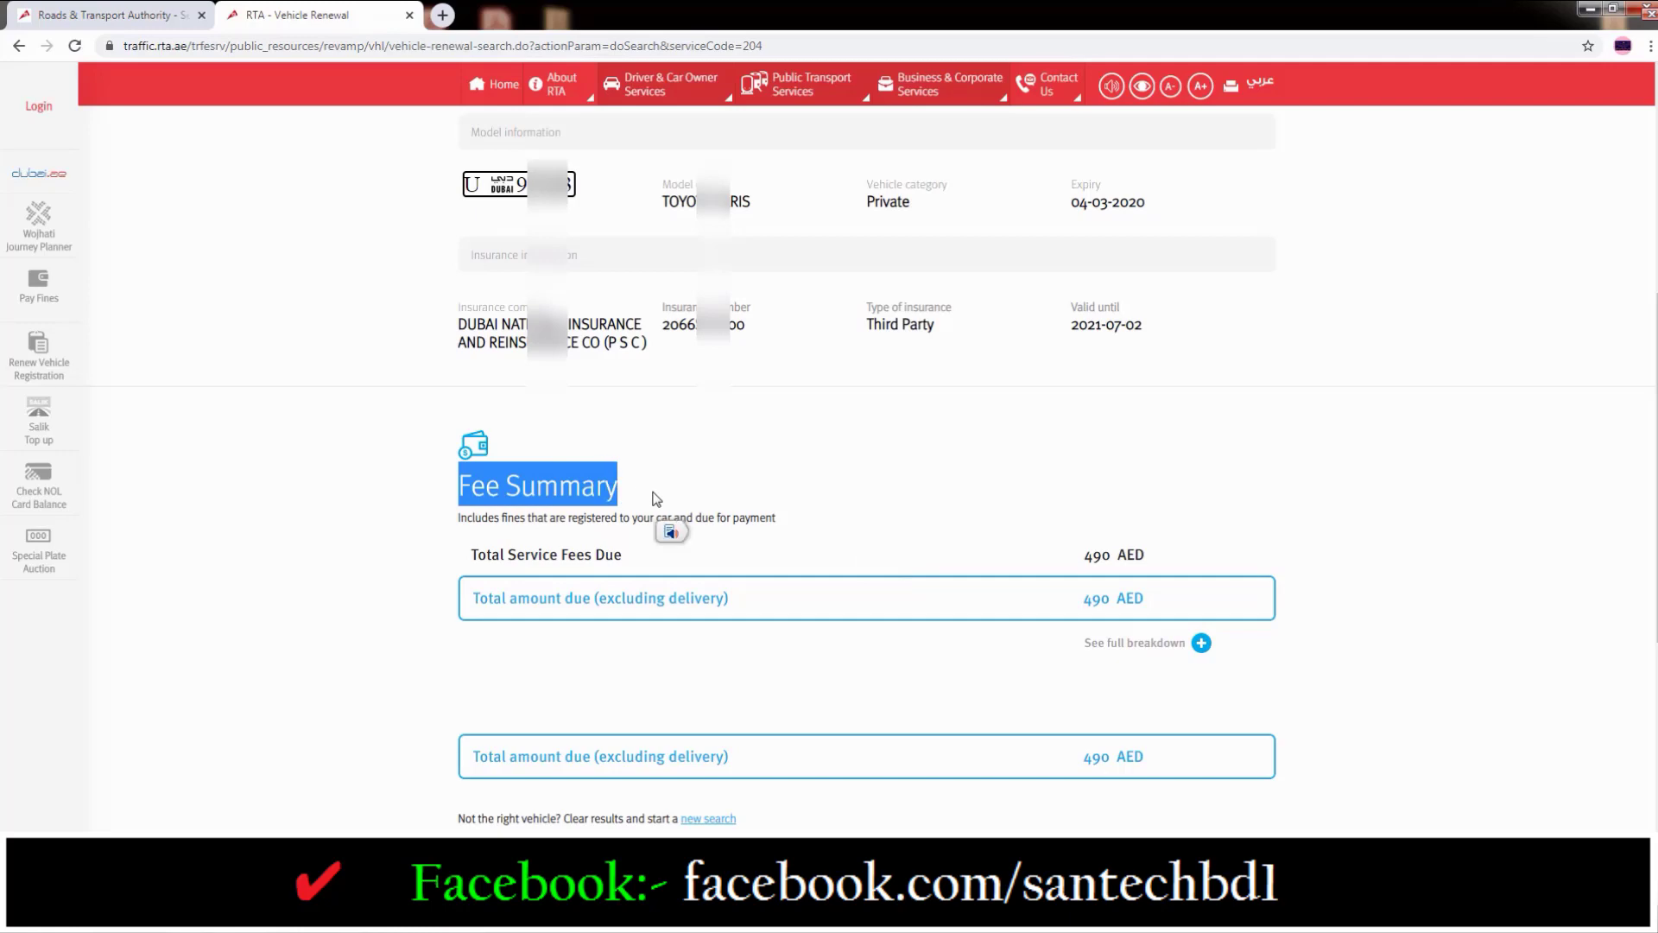
{"action": "left_click", "coordinate": [726, 494]}
{"action": "scroll", "coordinate": [492, 507], "scroll_direction": "down", "scroll_amount": 2}
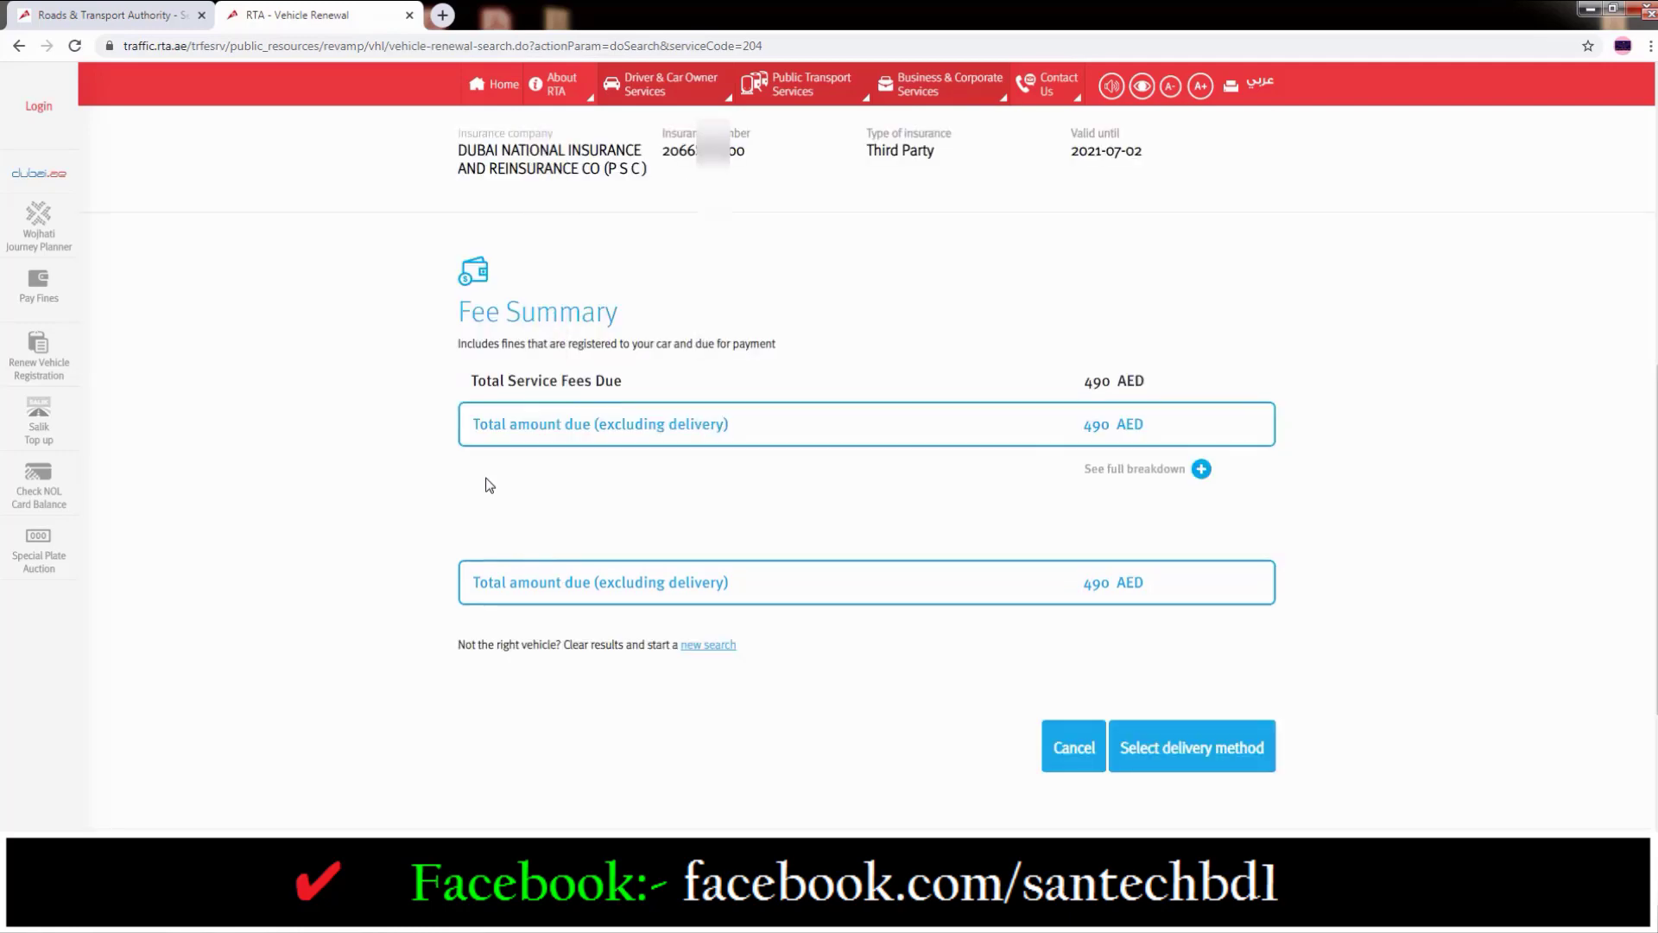
{"action": "left_click_drag", "start_coordinate": [476, 416], "coordinate": [769, 437]}
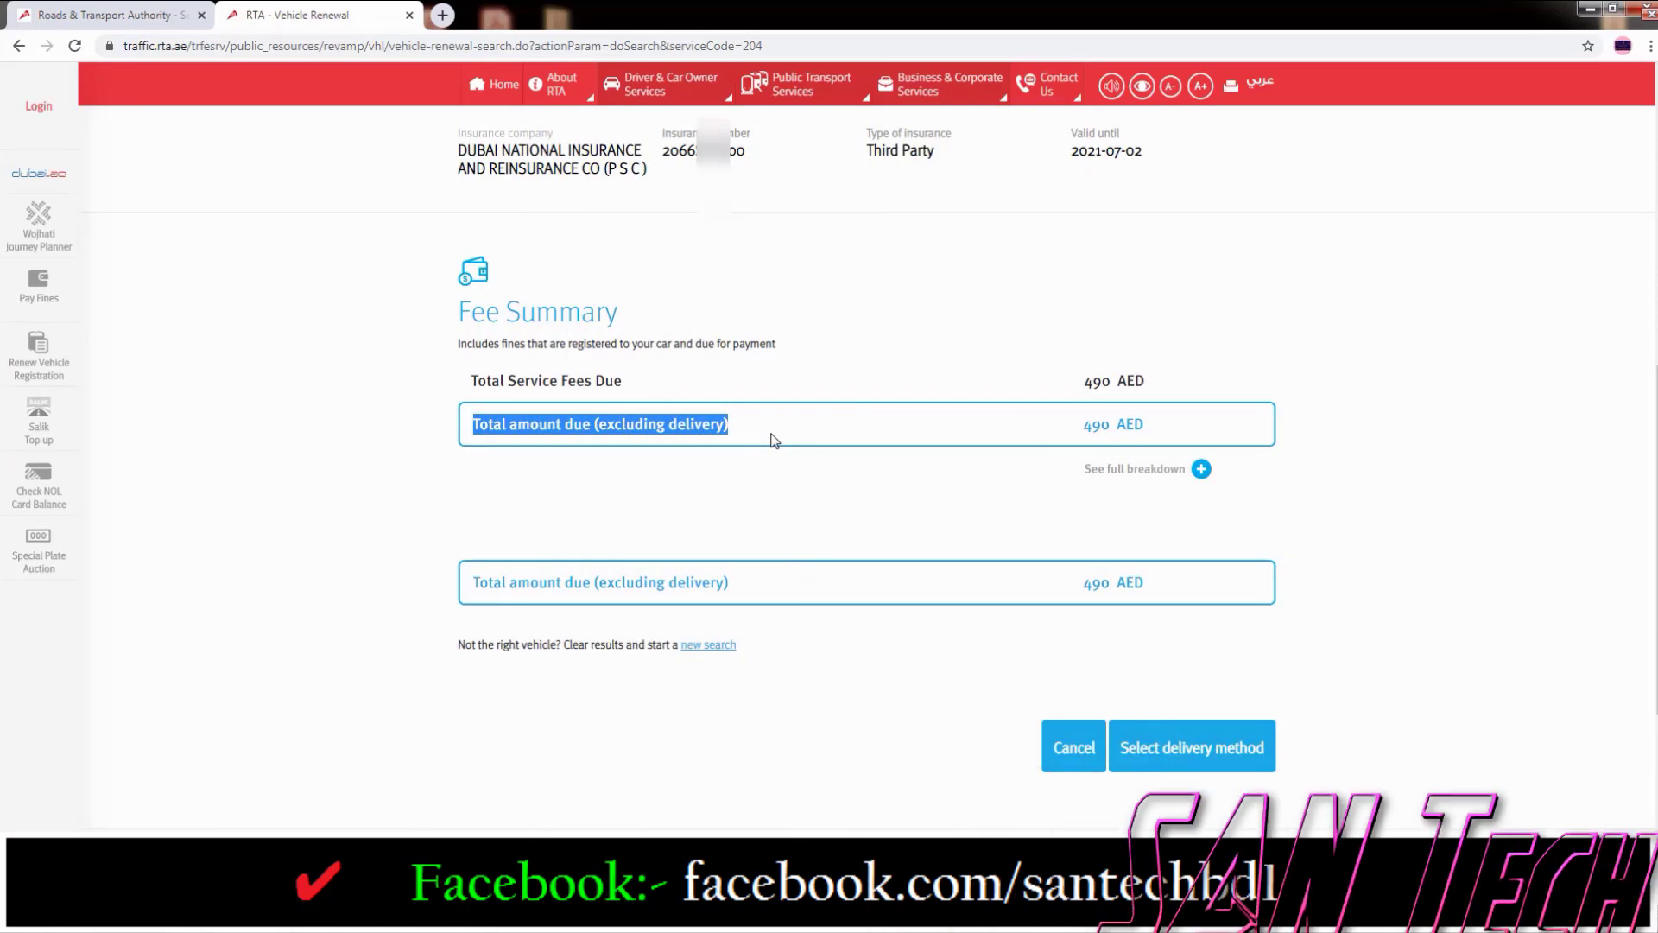
{"action": "left_click", "coordinate": [867, 505]}
{"action": "left_click_drag", "start_coordinate": [582, 581], "coordinate": [789, 590]}
{"action": "left_click", "coordinate": [1015, 557]}
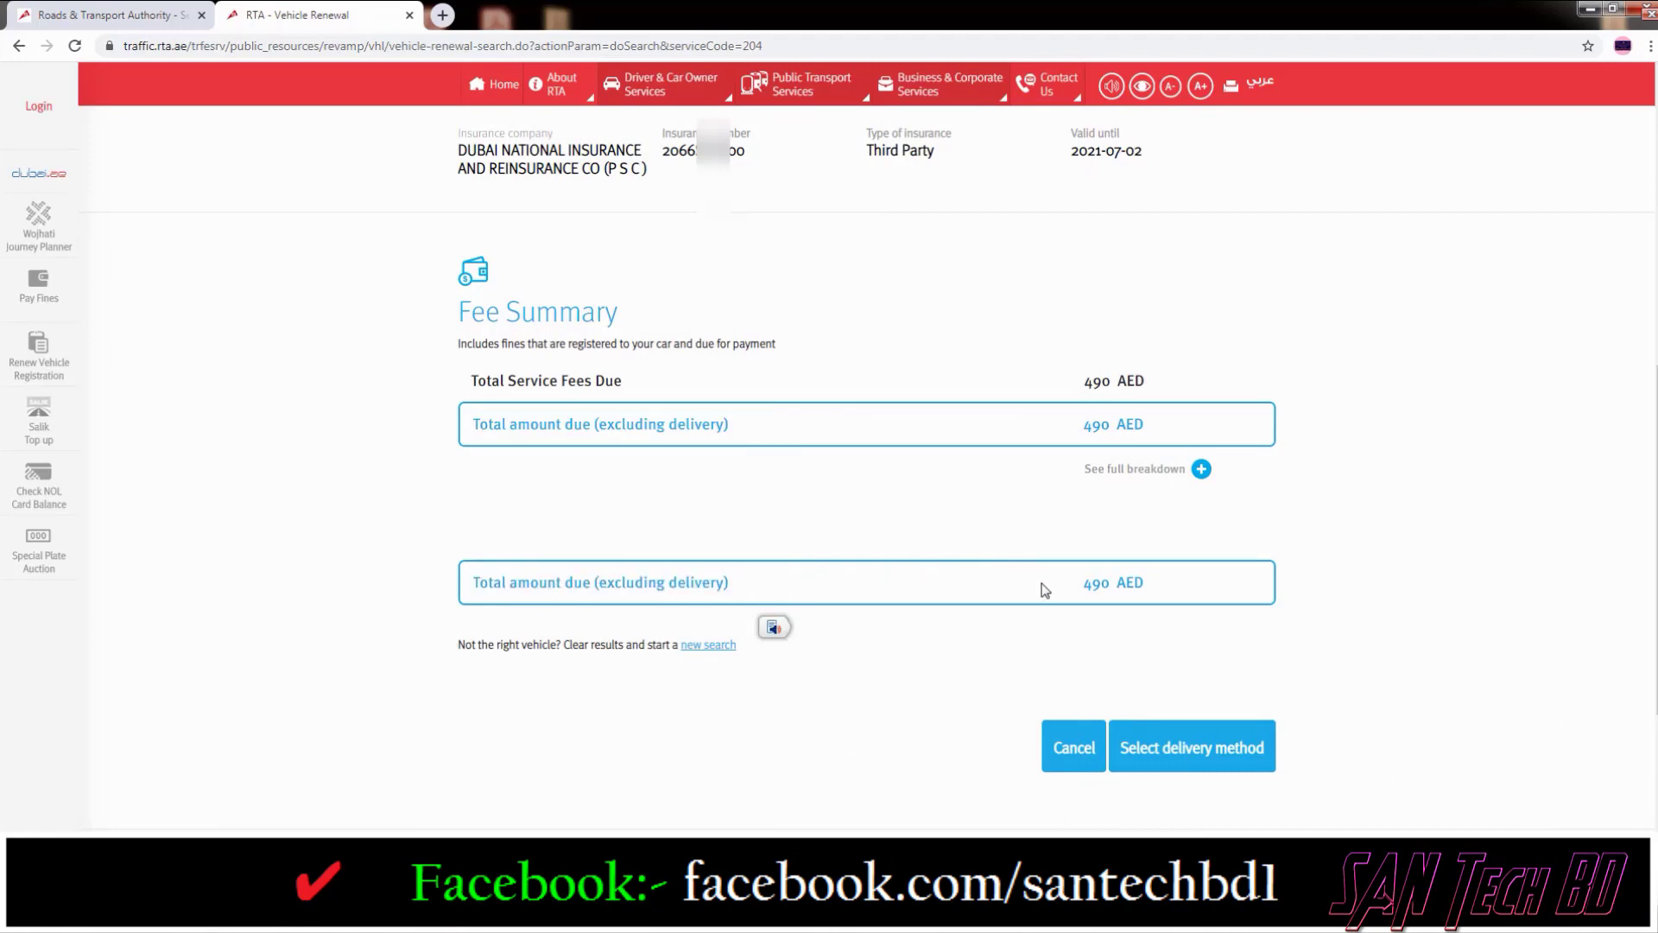
{"action": "left_click_drag", "start_coordinate": [1081, 584], "coordinate": [1177, 584]}
{"action": "left_click", "coordinate": [1343, 574]}
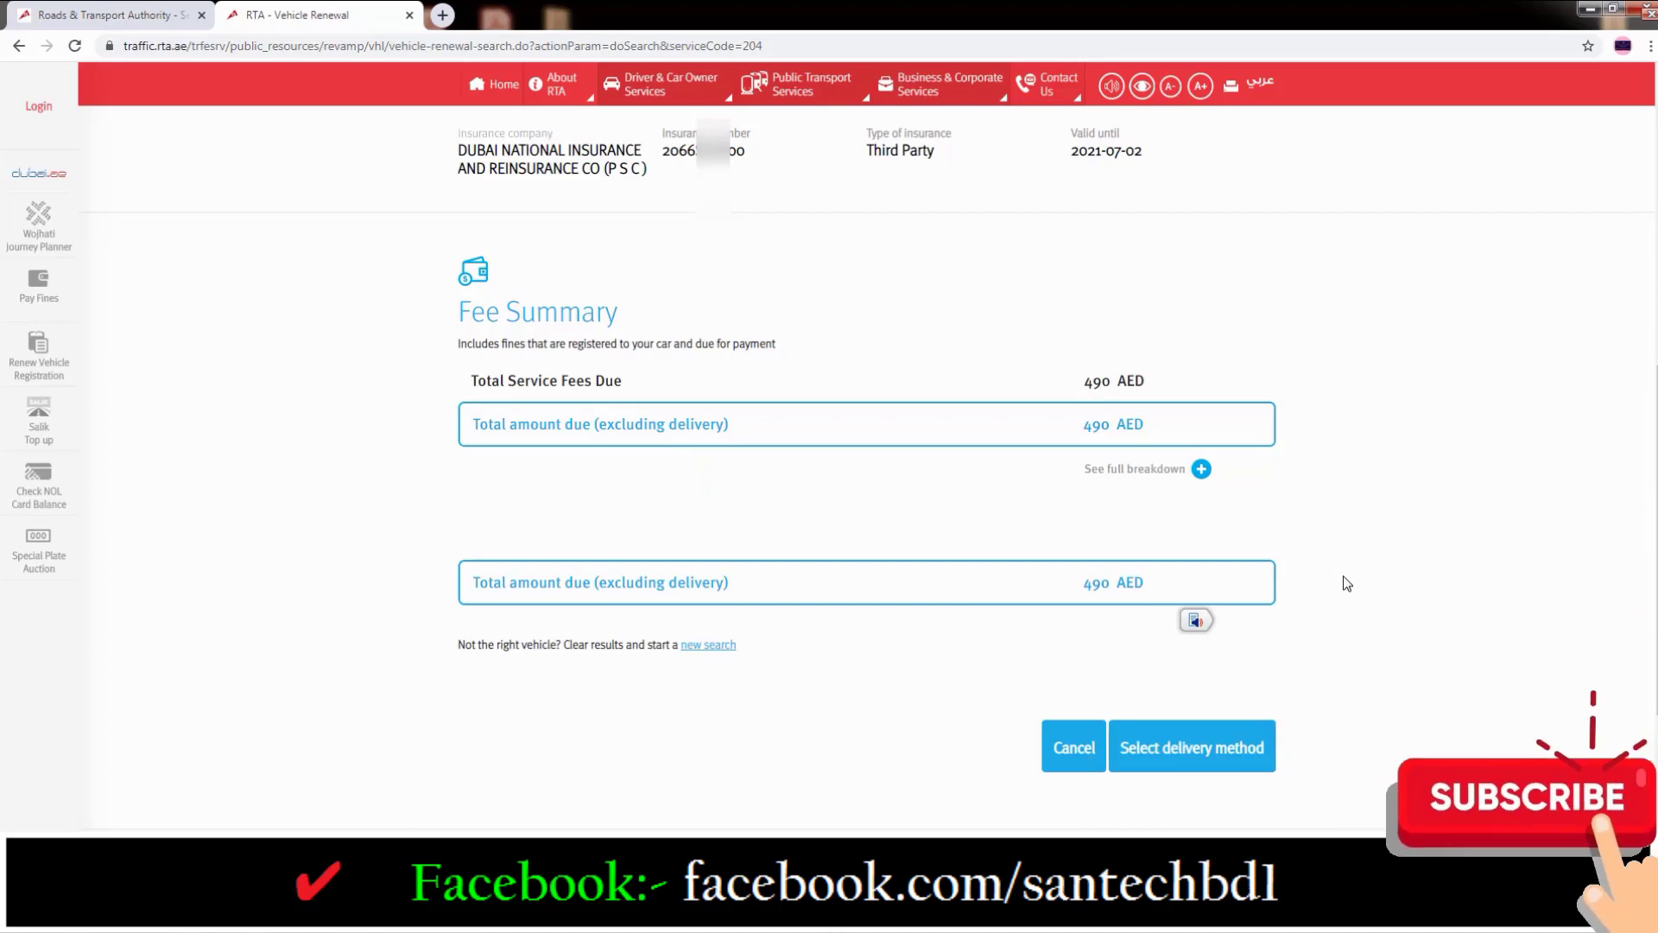
{"action": "scroll", "coordinate": [1345, 624], "scroll_direction": "down", "scroll_amount": 1}
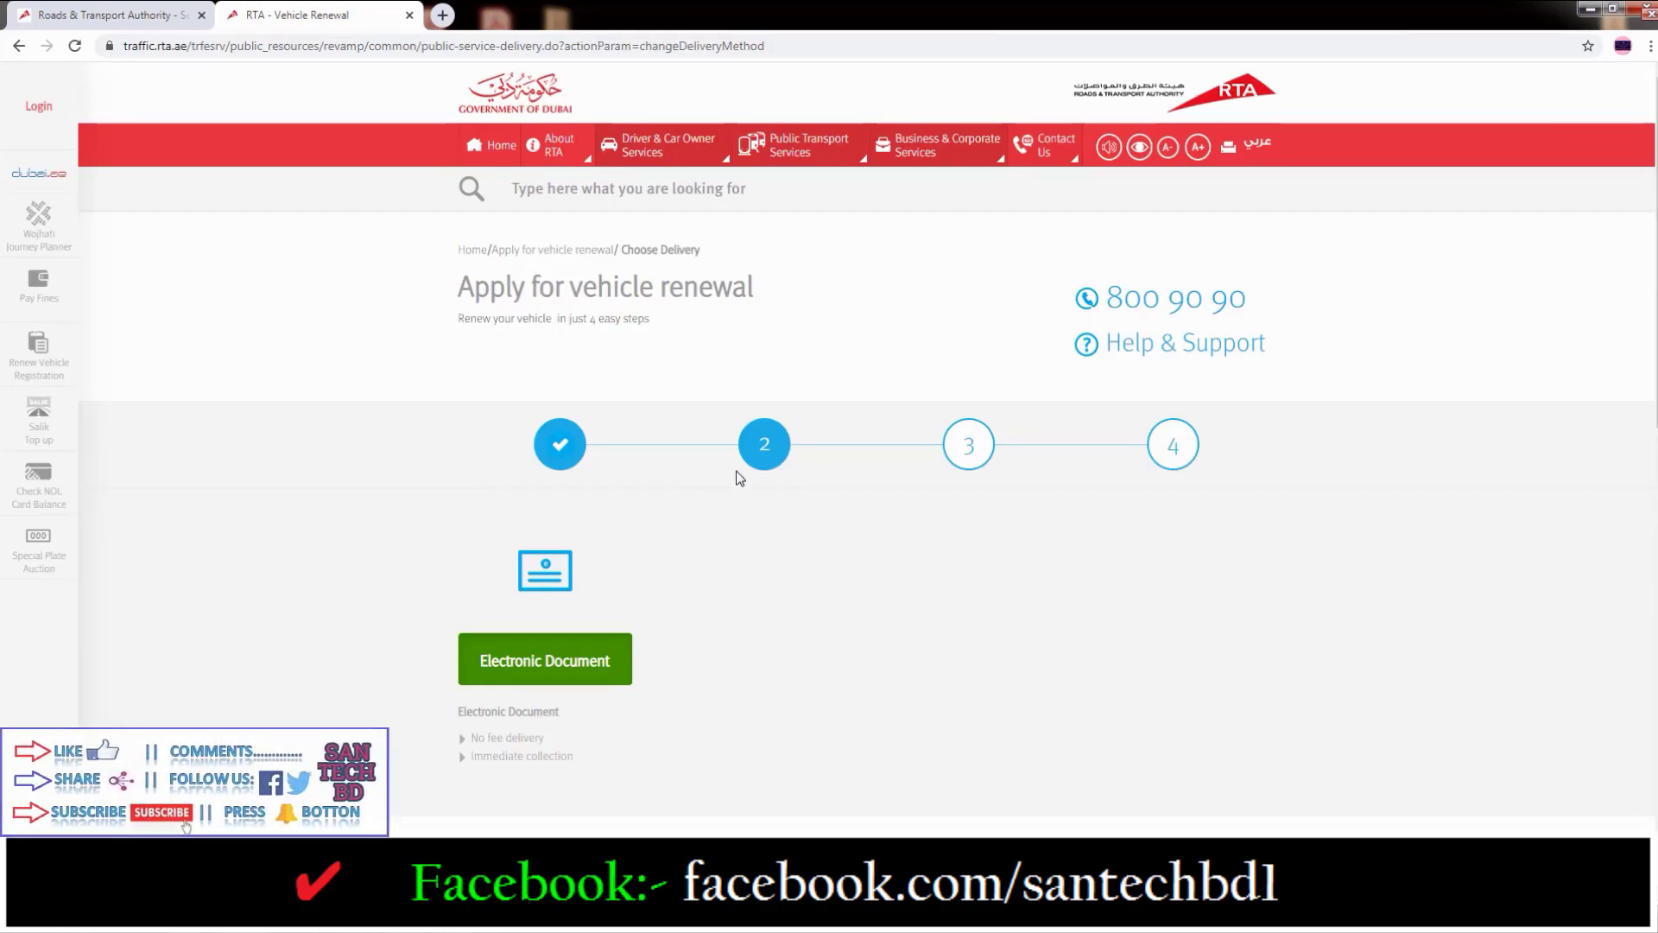
Step: Keep Electronic Document as the delivery method on the Choose Delivery page
{"action": "left_click_drag", "start_coordinate": [457, 286], "coordinate": [775, 306]}
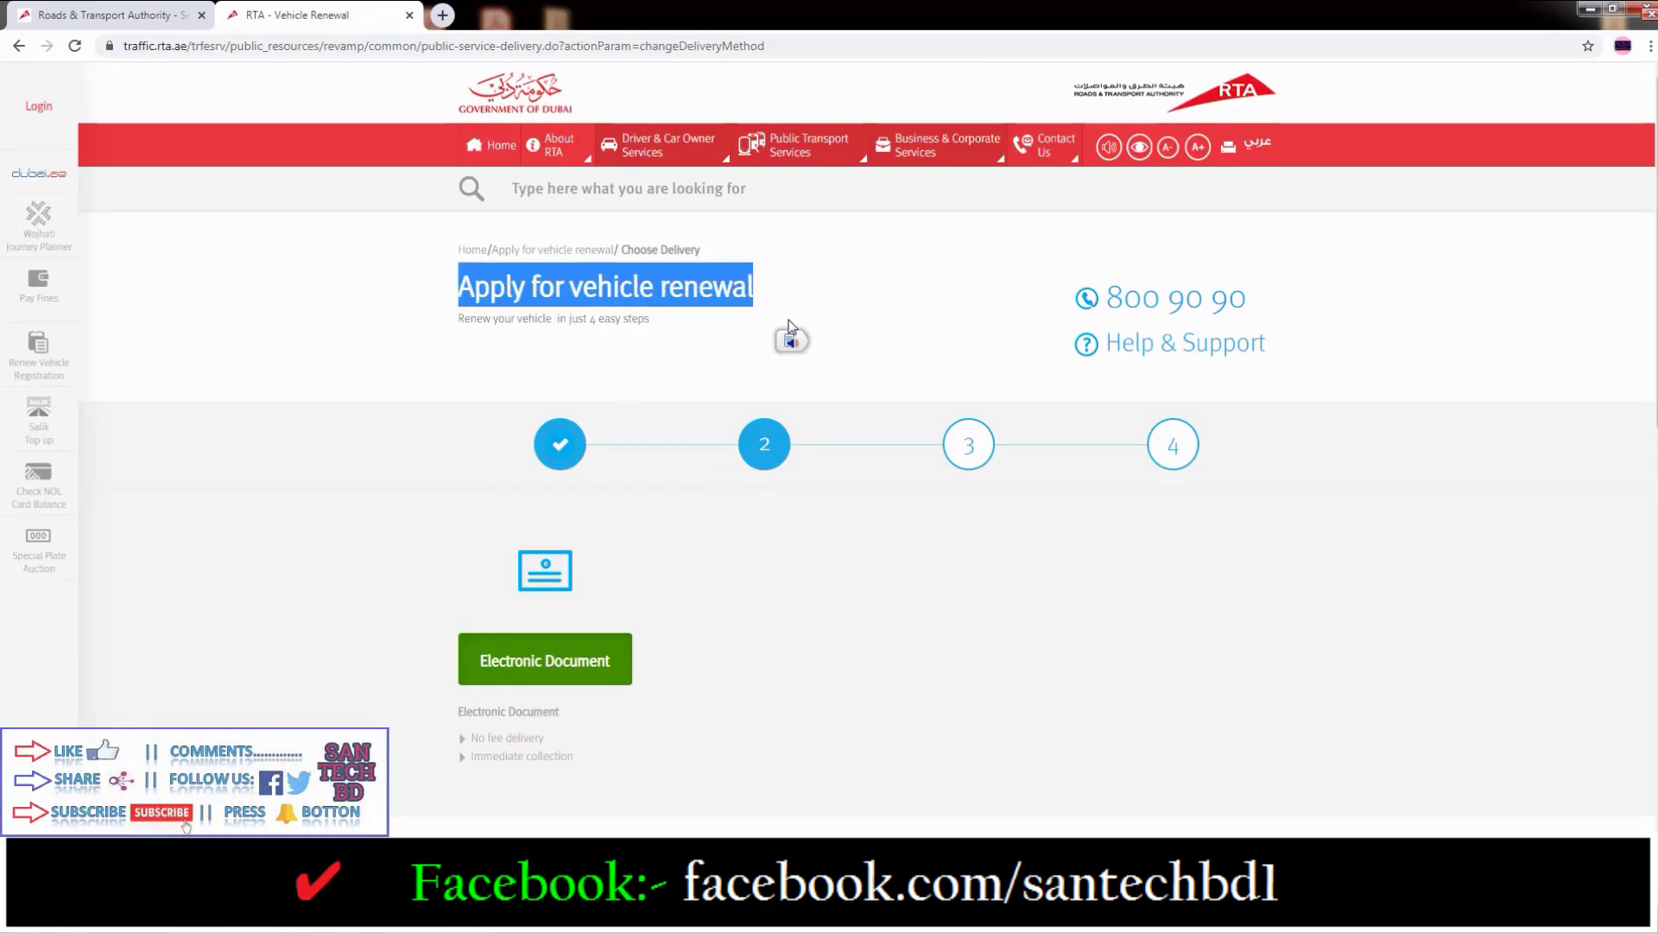
{"action": "left_click", "coordinate": [860, 333]}
{"action": "scroll", "coordinate": [860, 349], "scroll_direction": "down", "scroll_amount": 4}
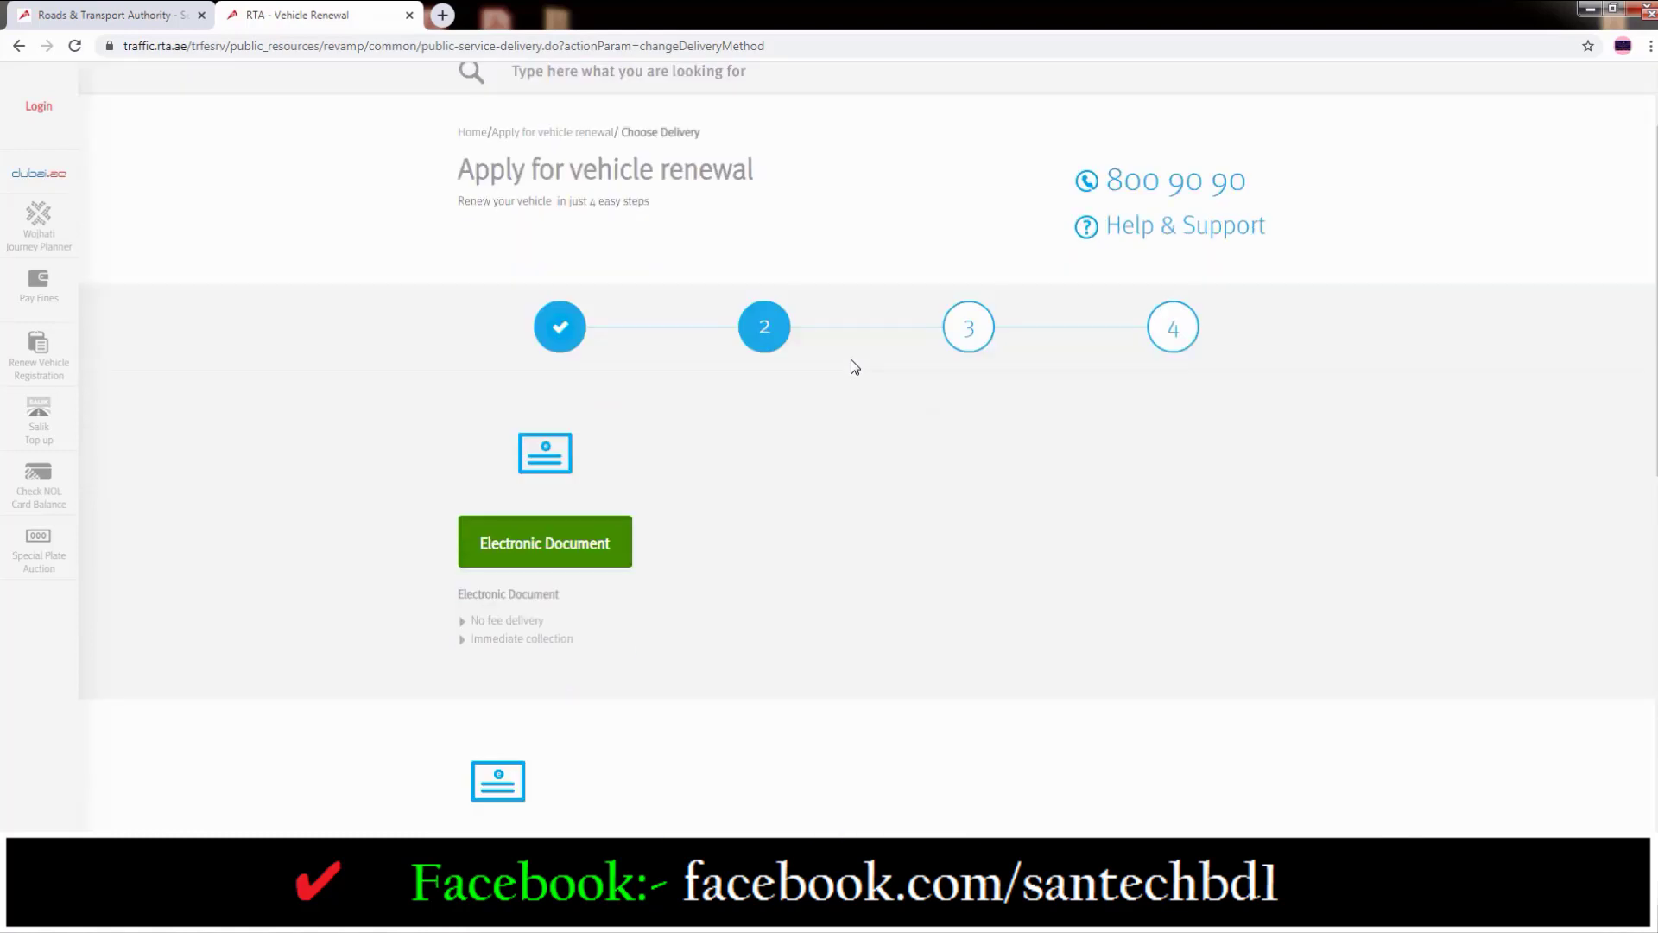
{"action": "scroll", "coordinate": [852, 365], "scroll_direction": "down", "scroll_amount": 3}
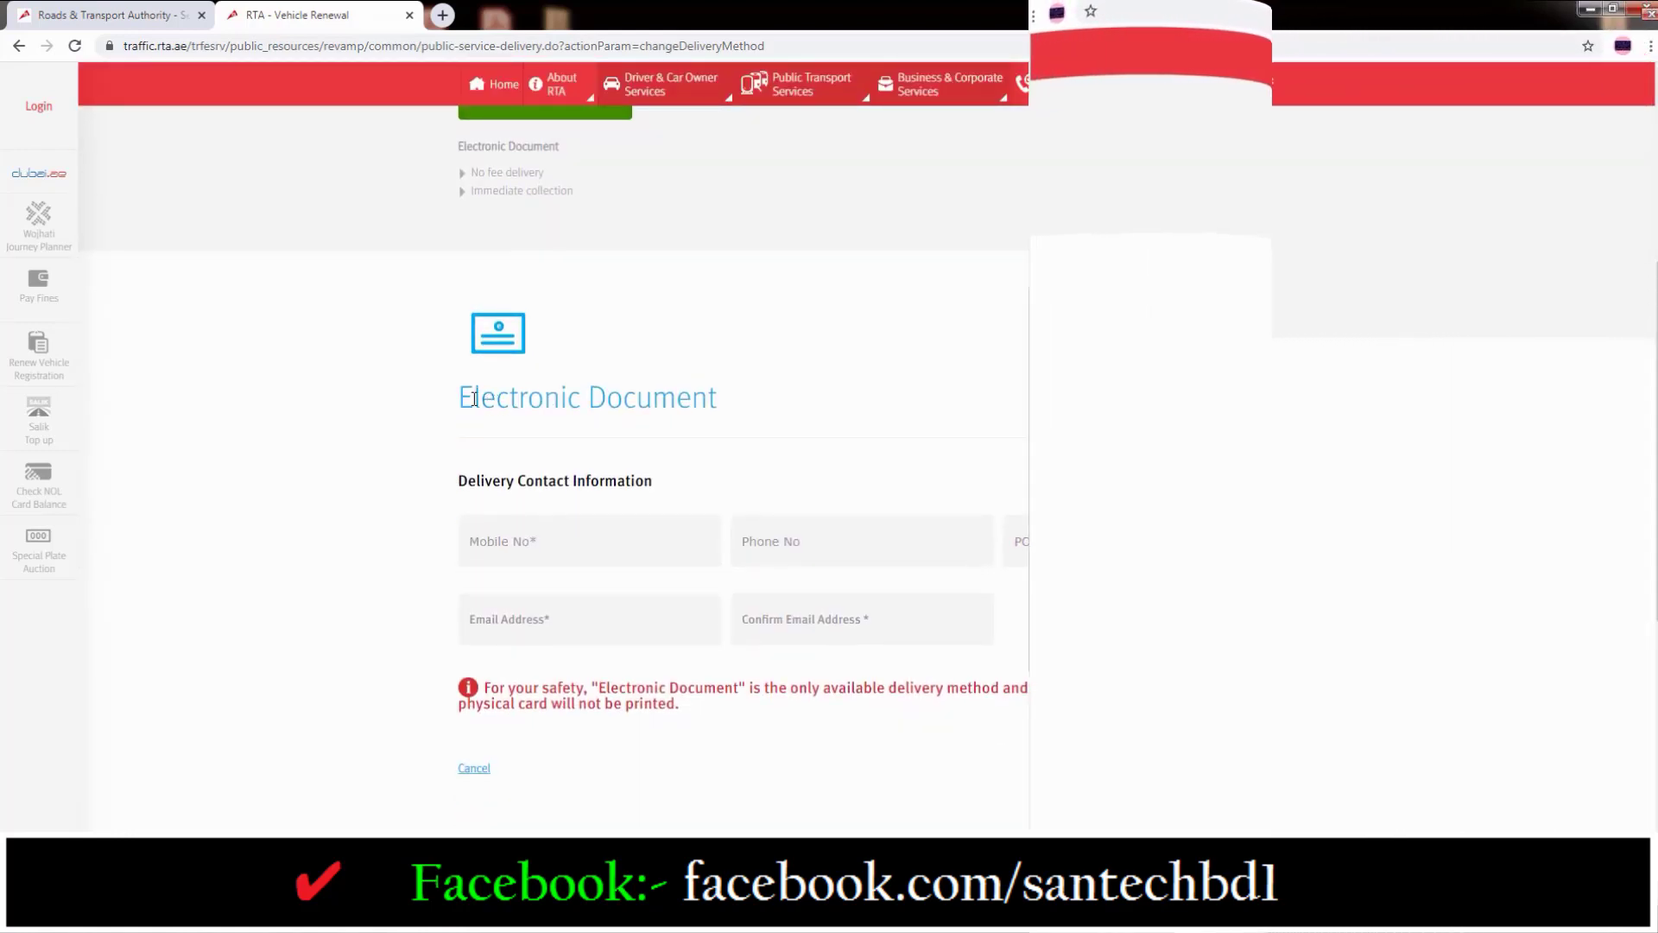
{"action": "left_click_drag", "start_coordinate": [473, 398], "coordinate": [748, 393]}
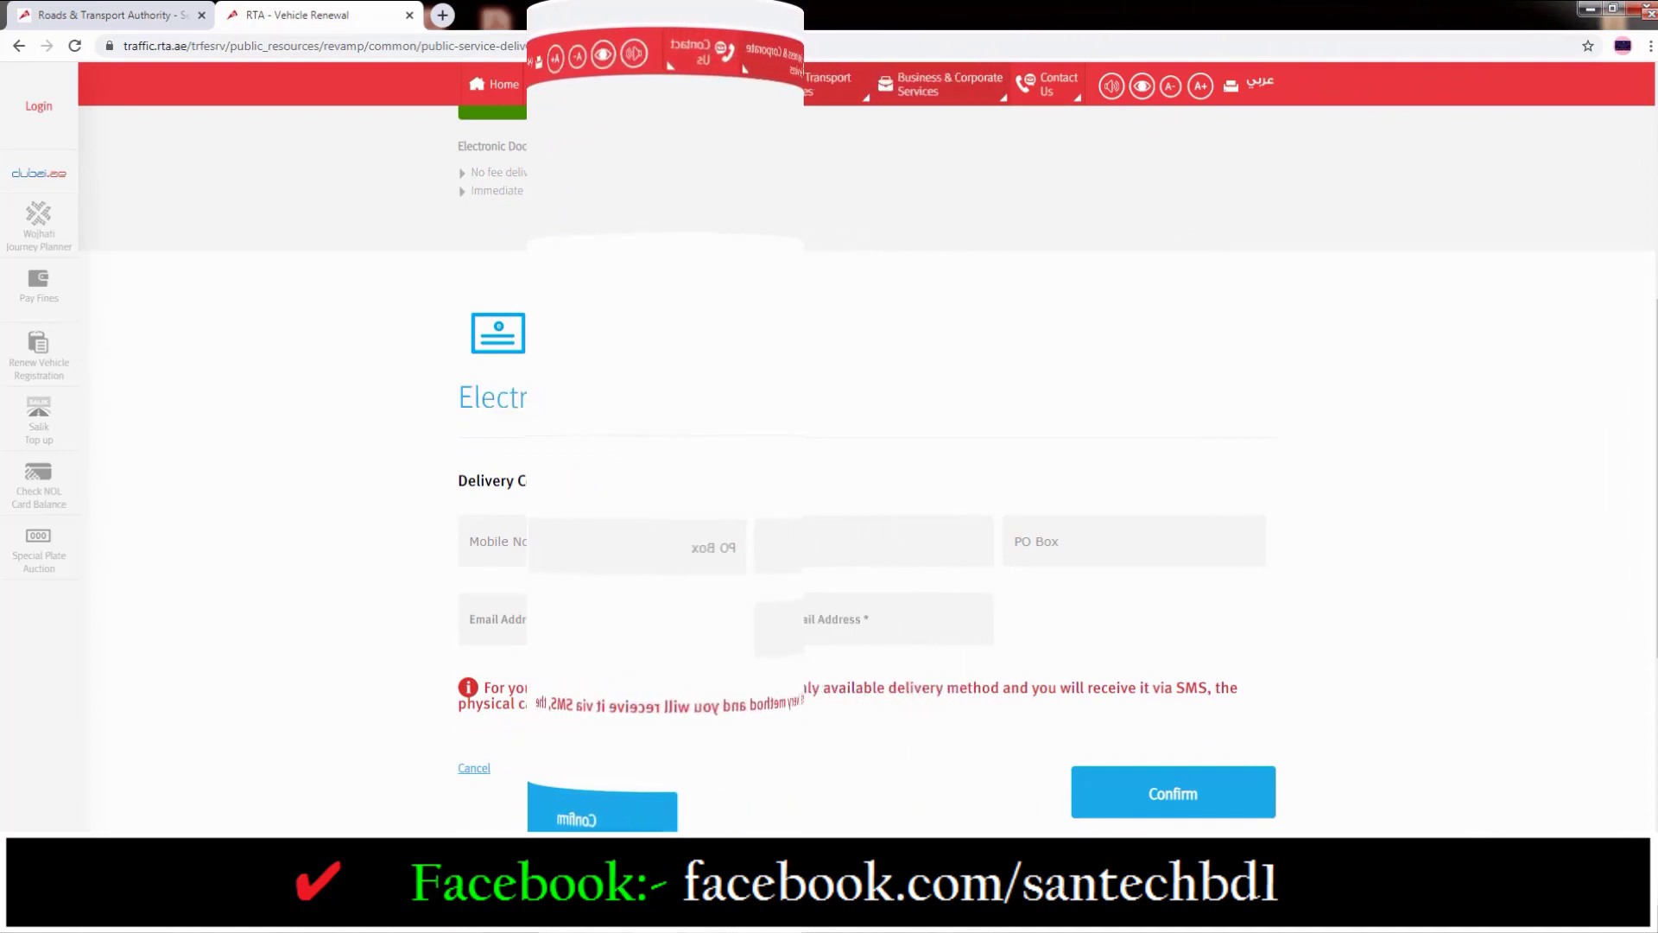
{"action": "left_click_drag", "start_coordinate": [459, 481], "coordinate": [679, 466]}
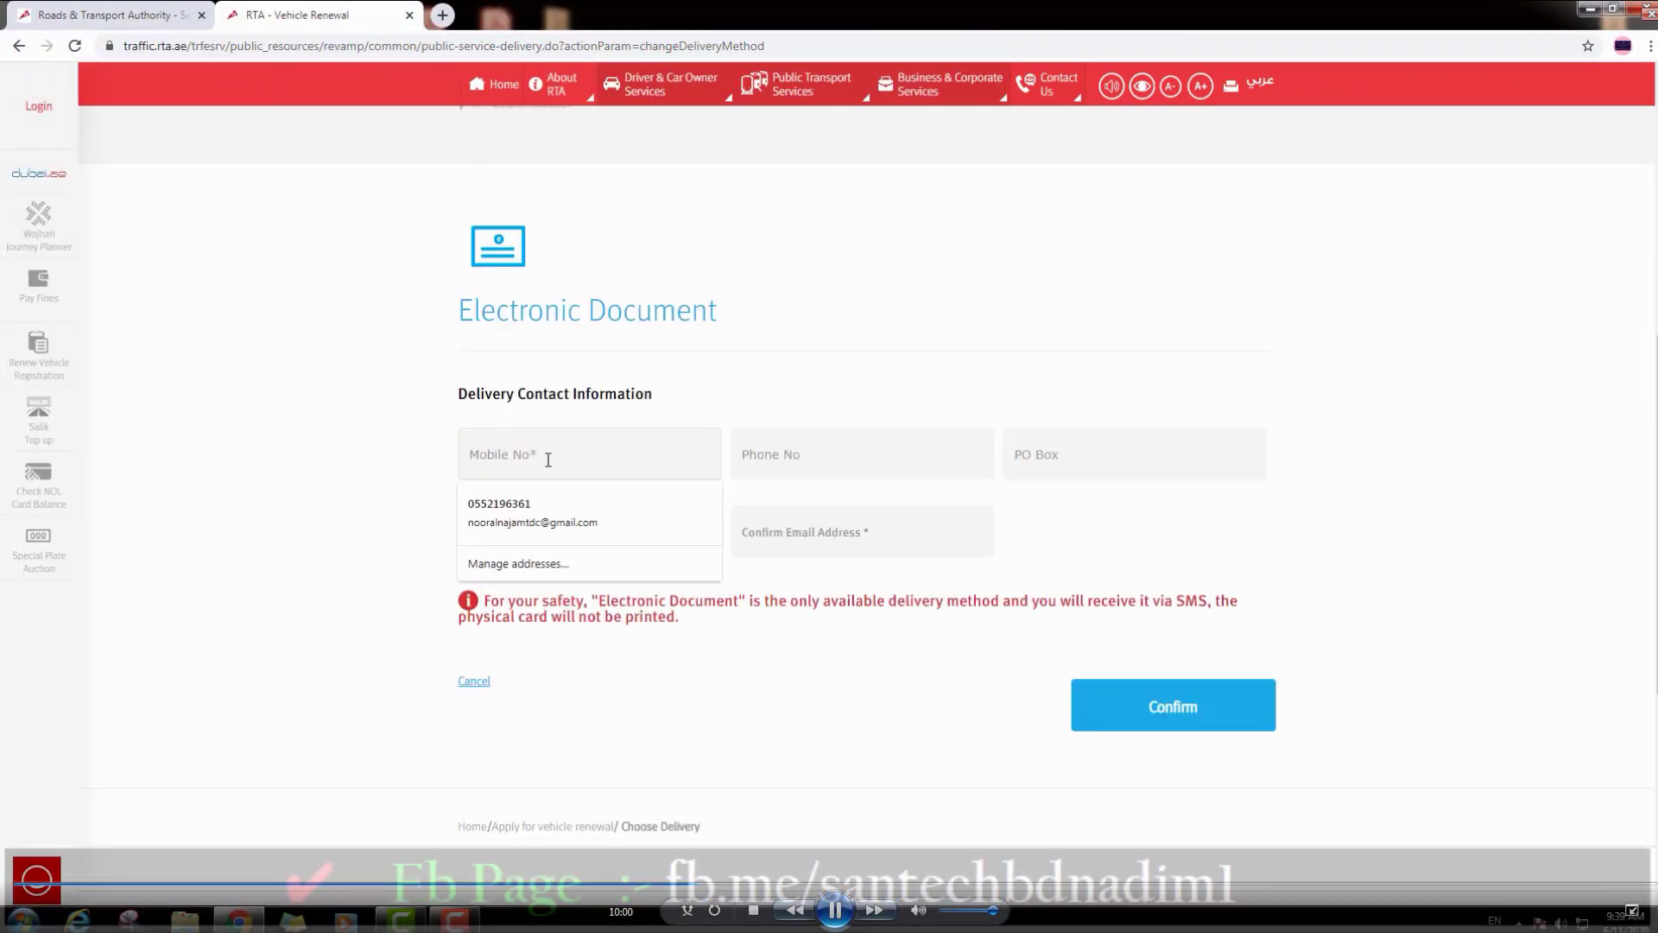
Step: Check the delivery contact phone, PO Box and both e-mail fields
{"action": "left_click", "coordinate": [774, 454]}
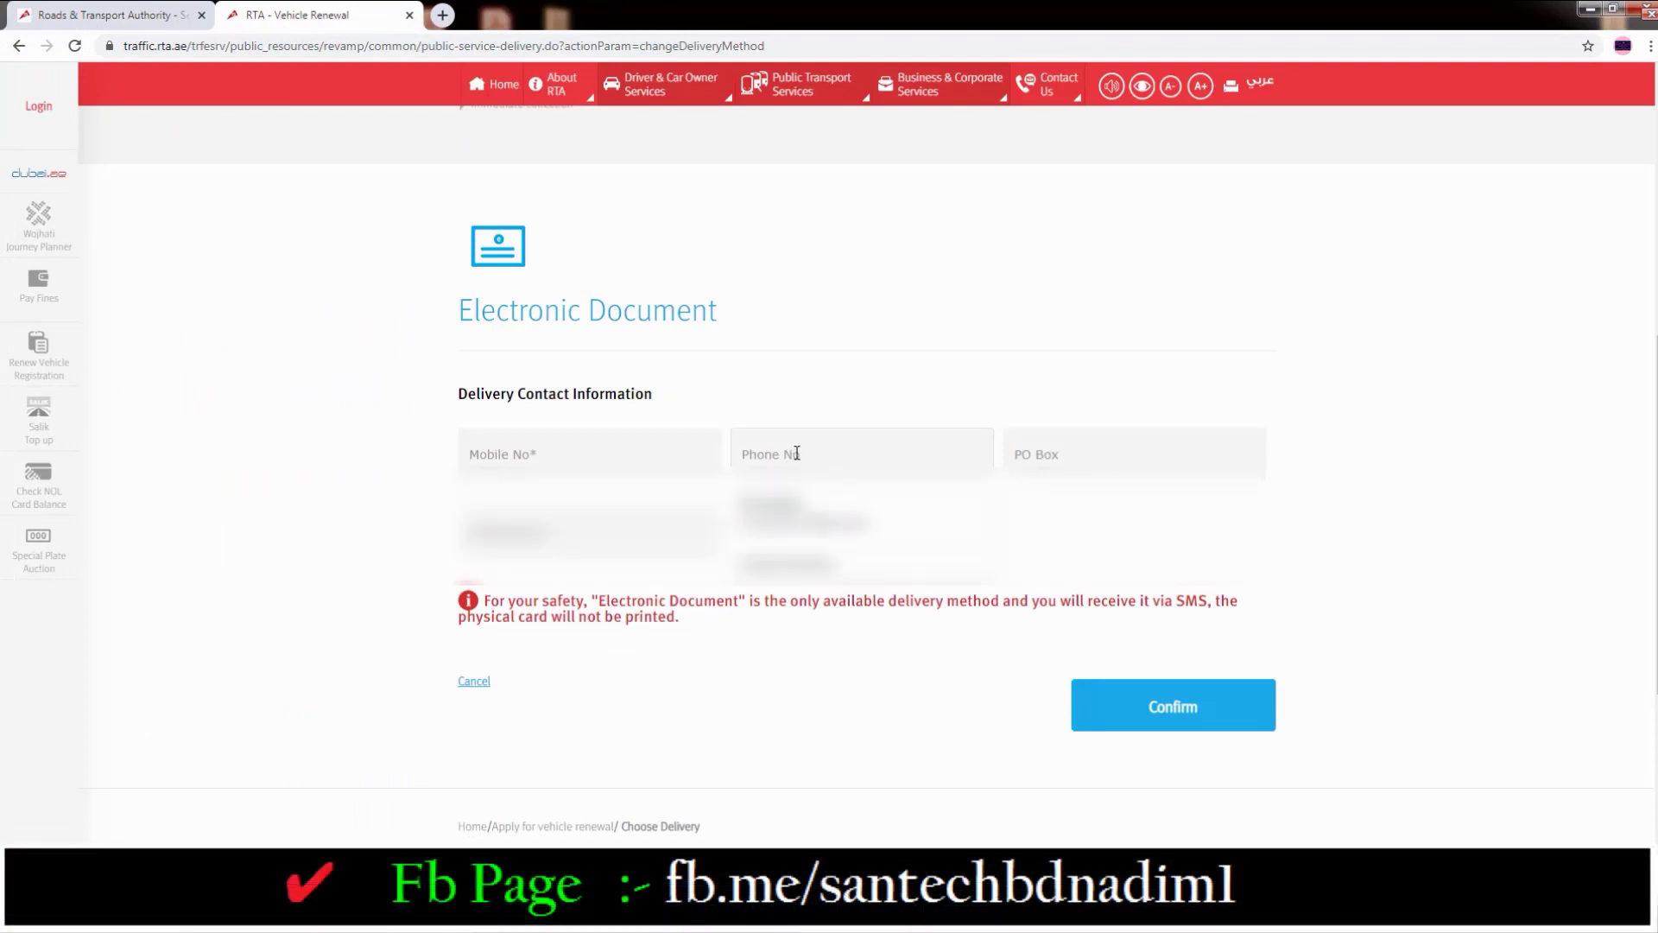
{"action": "left_click", "coordinate": [1044, 446]}
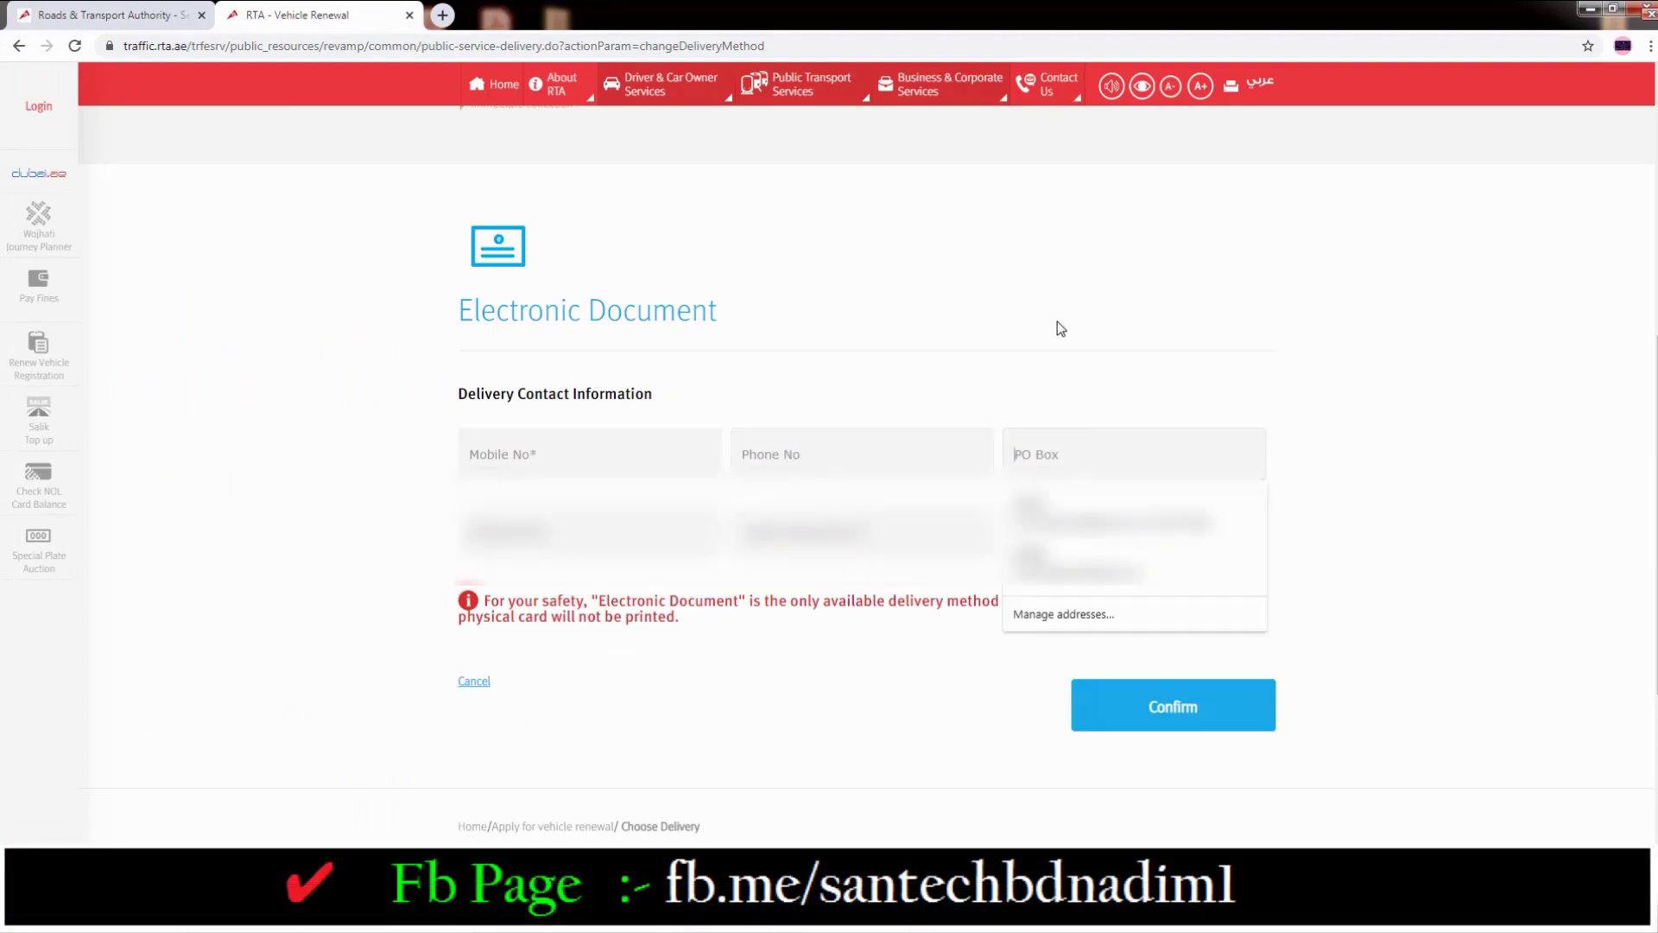
{"action": "key", "text": "Tab"}
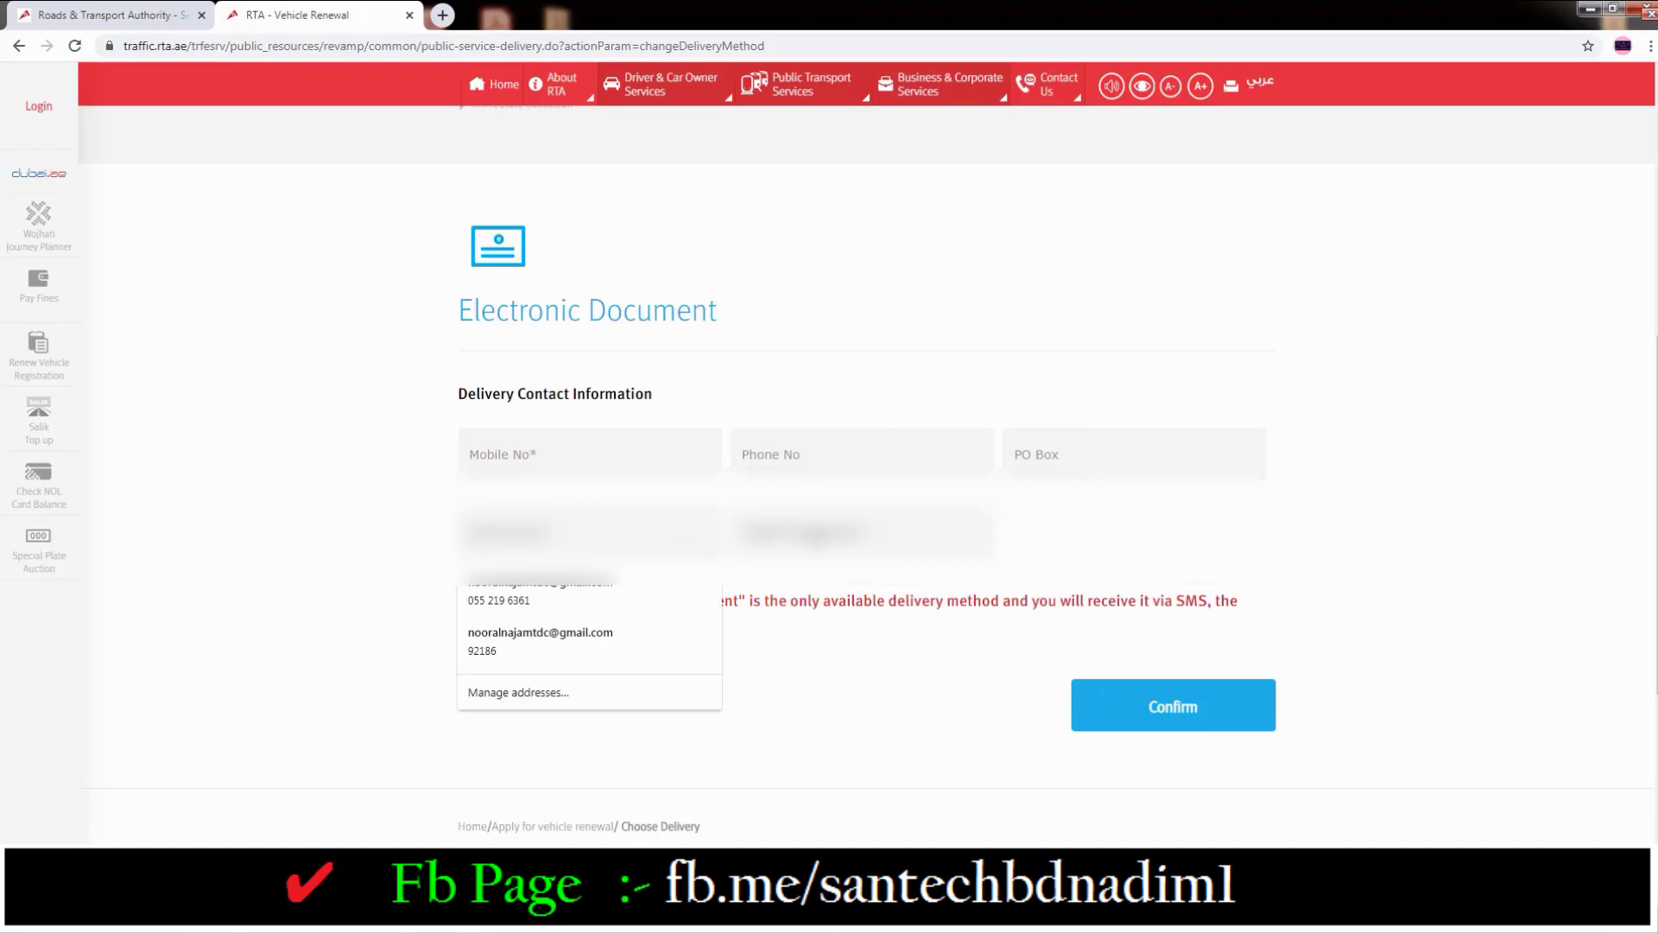
{"action": "key", "text": "Tab"}
{"action": "left_click", "coordinate": [862, 406]}
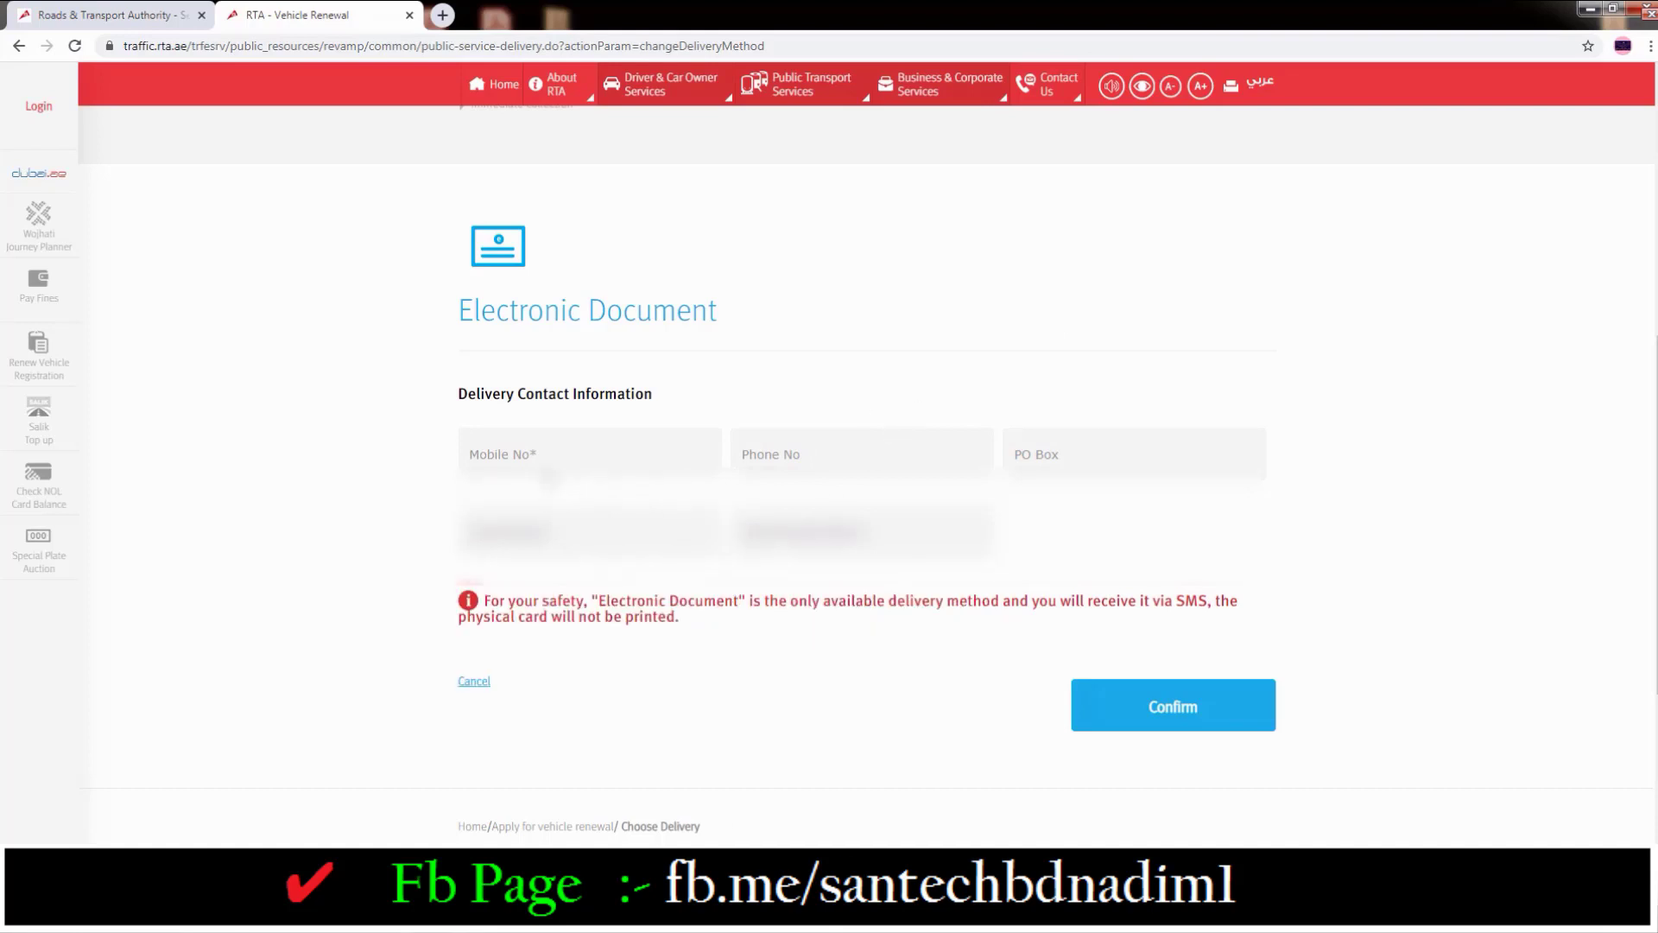
{"action": "scroll", "coordinate": [939, 364], "scroll_direction": "down", "scroll_amount": 1}
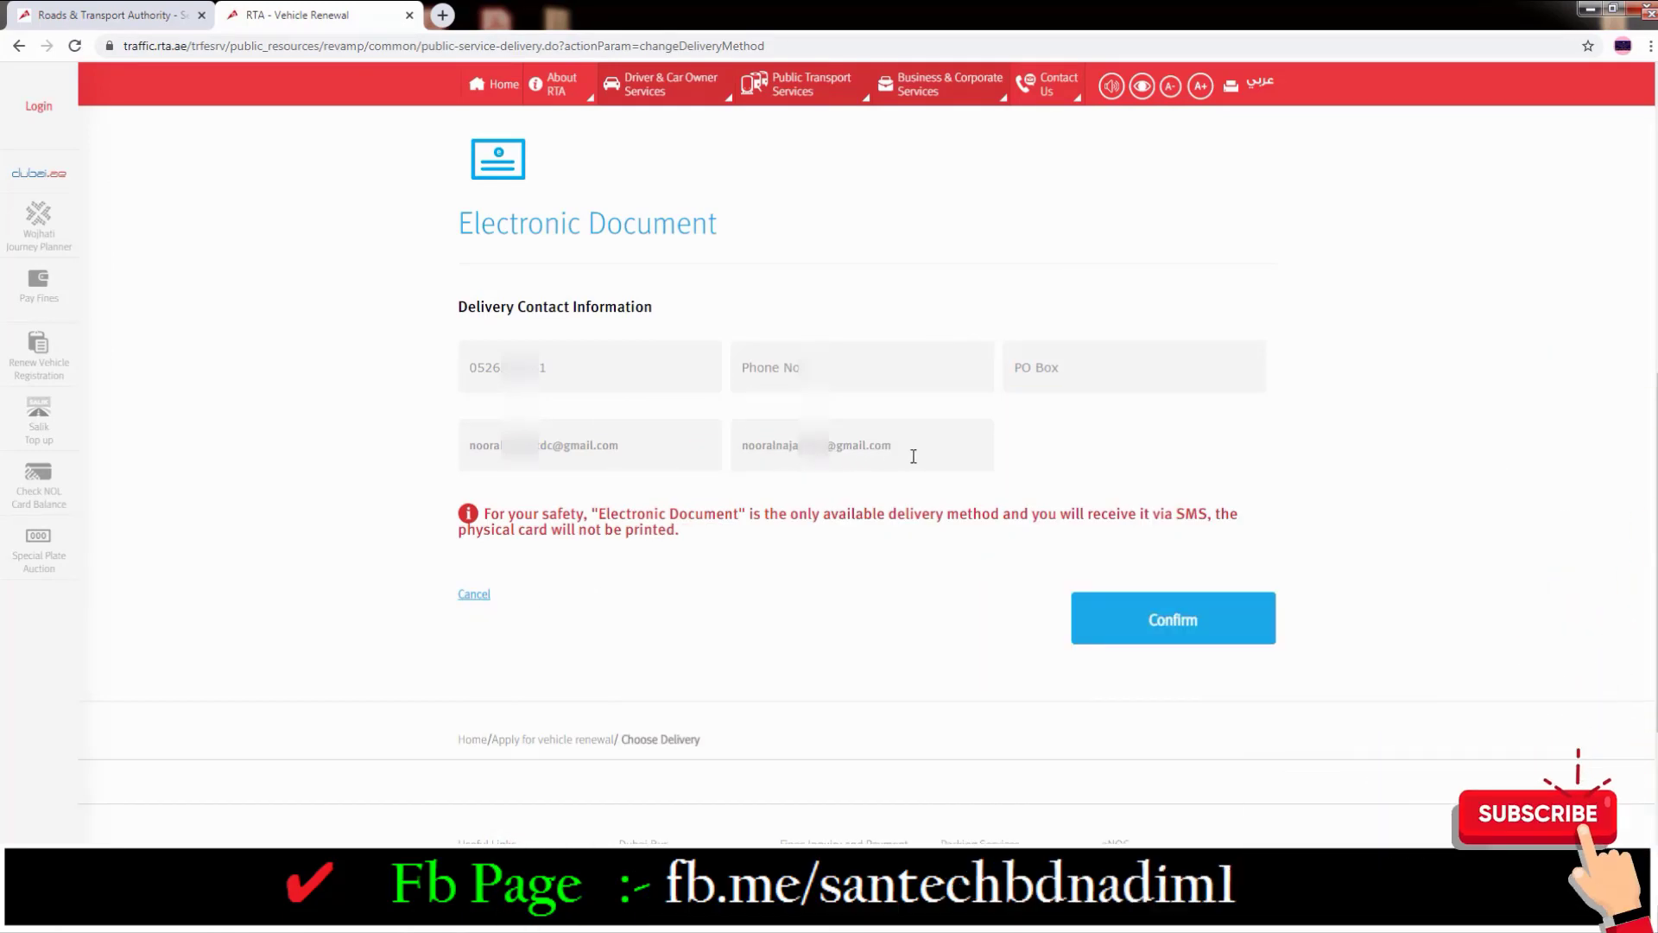
{"action": "scroll", "coordinate": [993, 519], "scroll_direction": "down", "scroll_amount": 1}
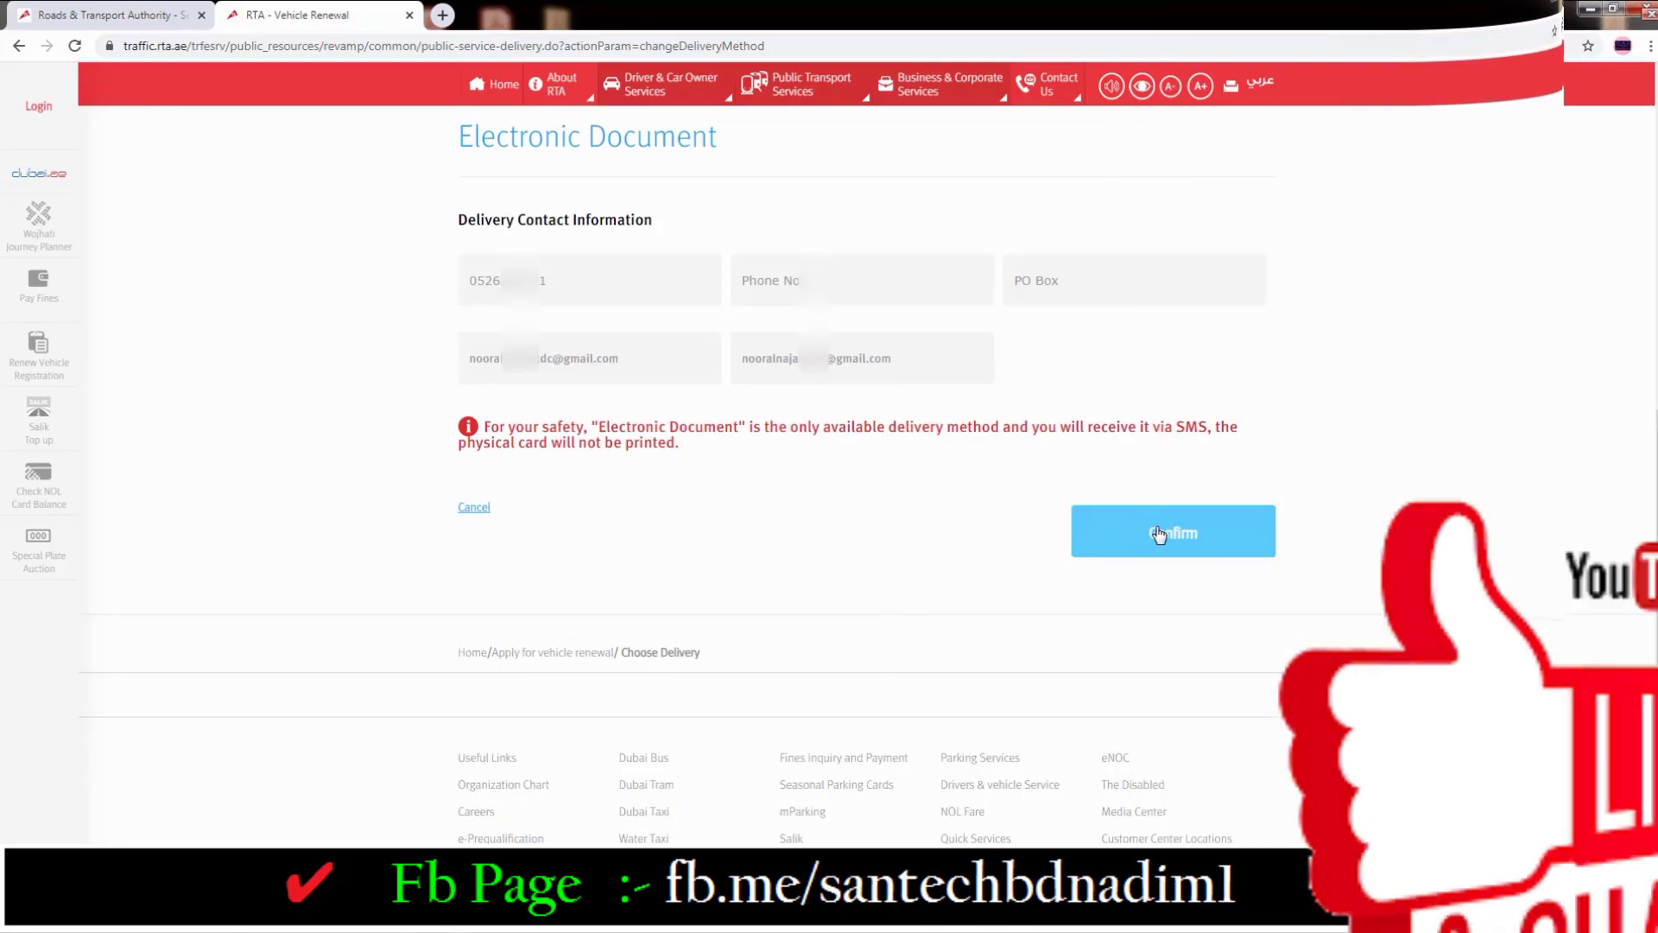
Step: Confirm electronic document delivery and review the Fees Summary totals
{"action": "left_click", "coordinate": [1156, 532]}
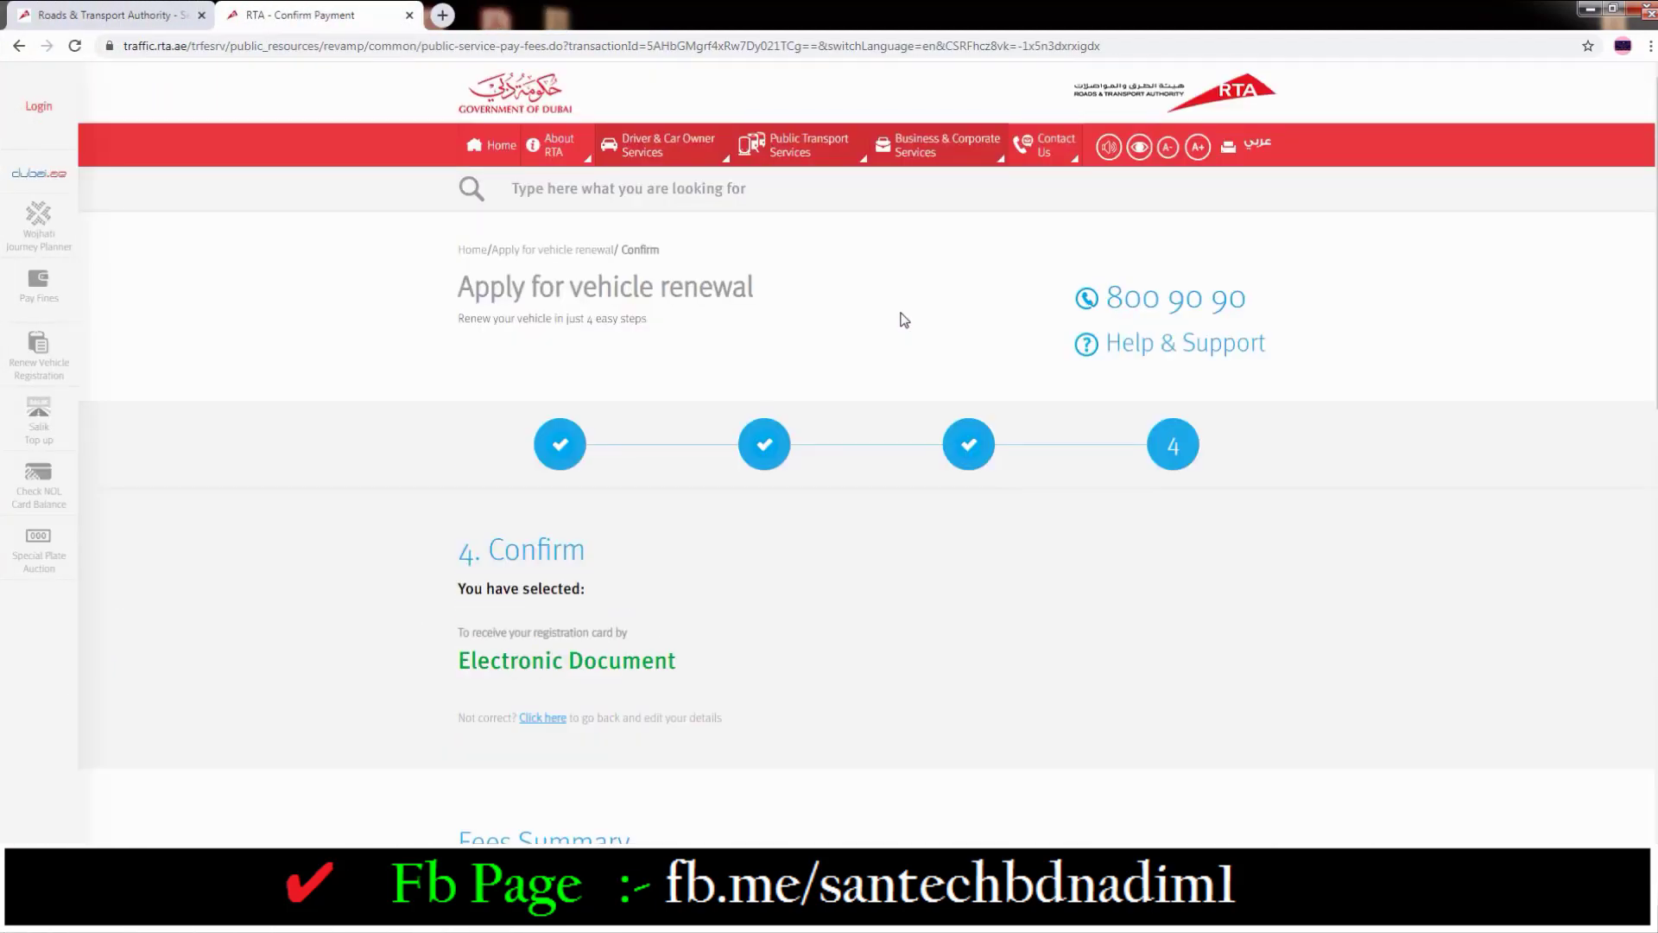
{"action": "scroll", "coordinate": [903, 320], "scroll_direction": "down", "scroll_amount": 3}
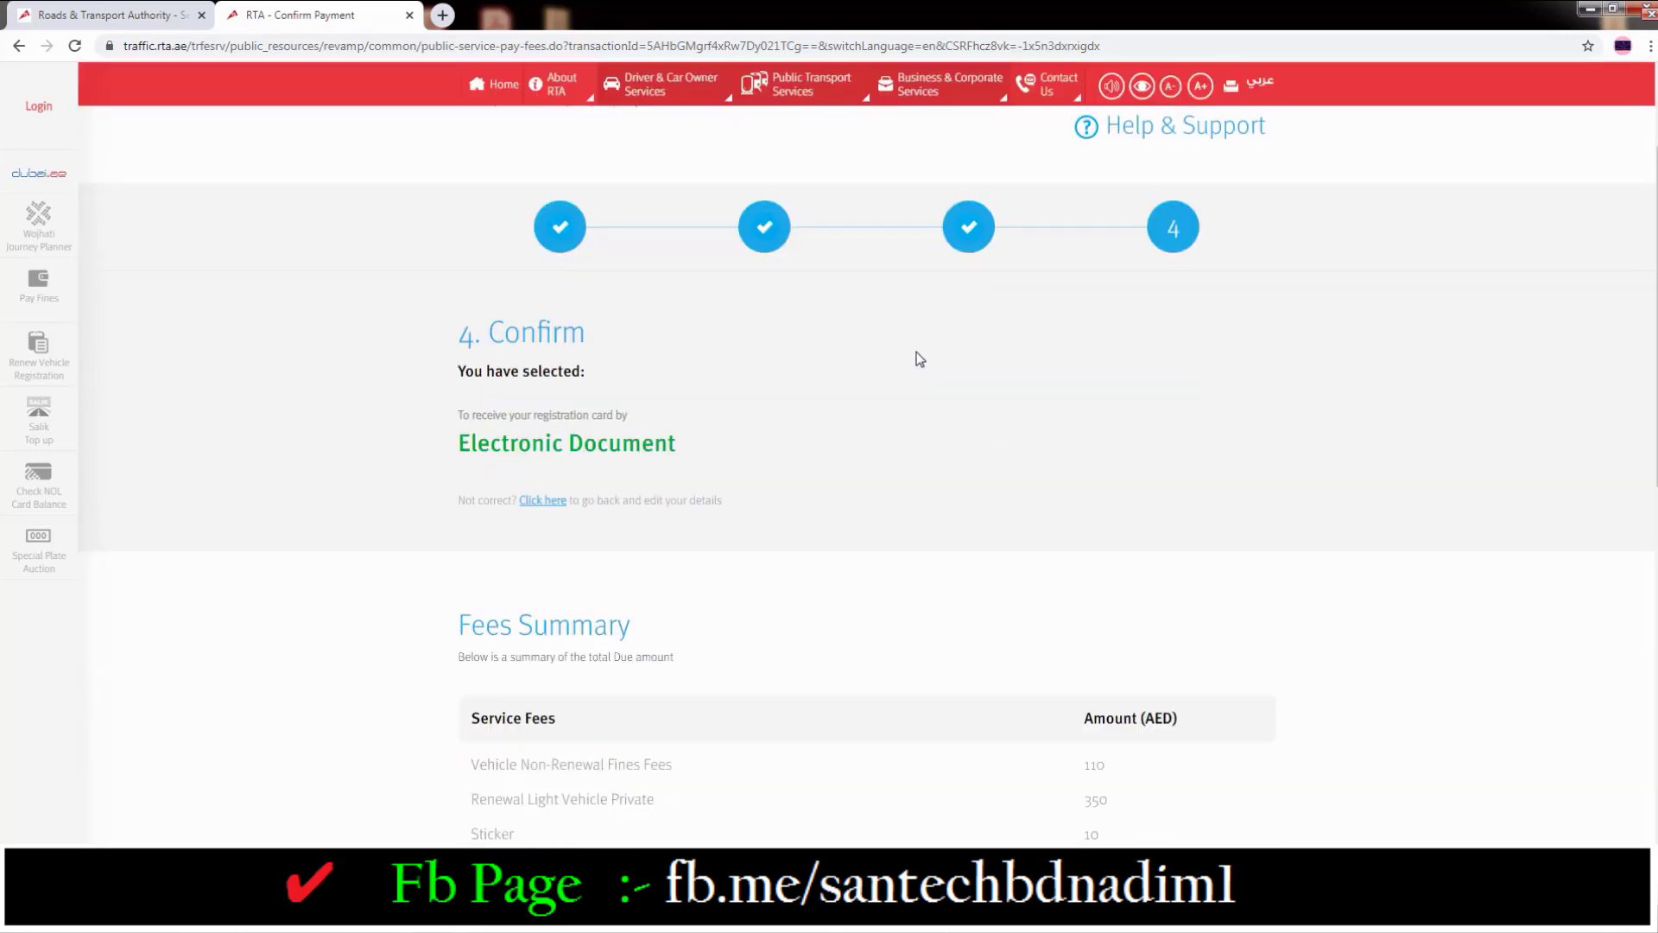
{"action": "scroll", "coordinate": [920, 358], "scroll_direction": "down", "scroll_amount": 3}
{"action": "left_click_drag", "start_coordinate": [485, 364], "coordinate": [741, 519]}
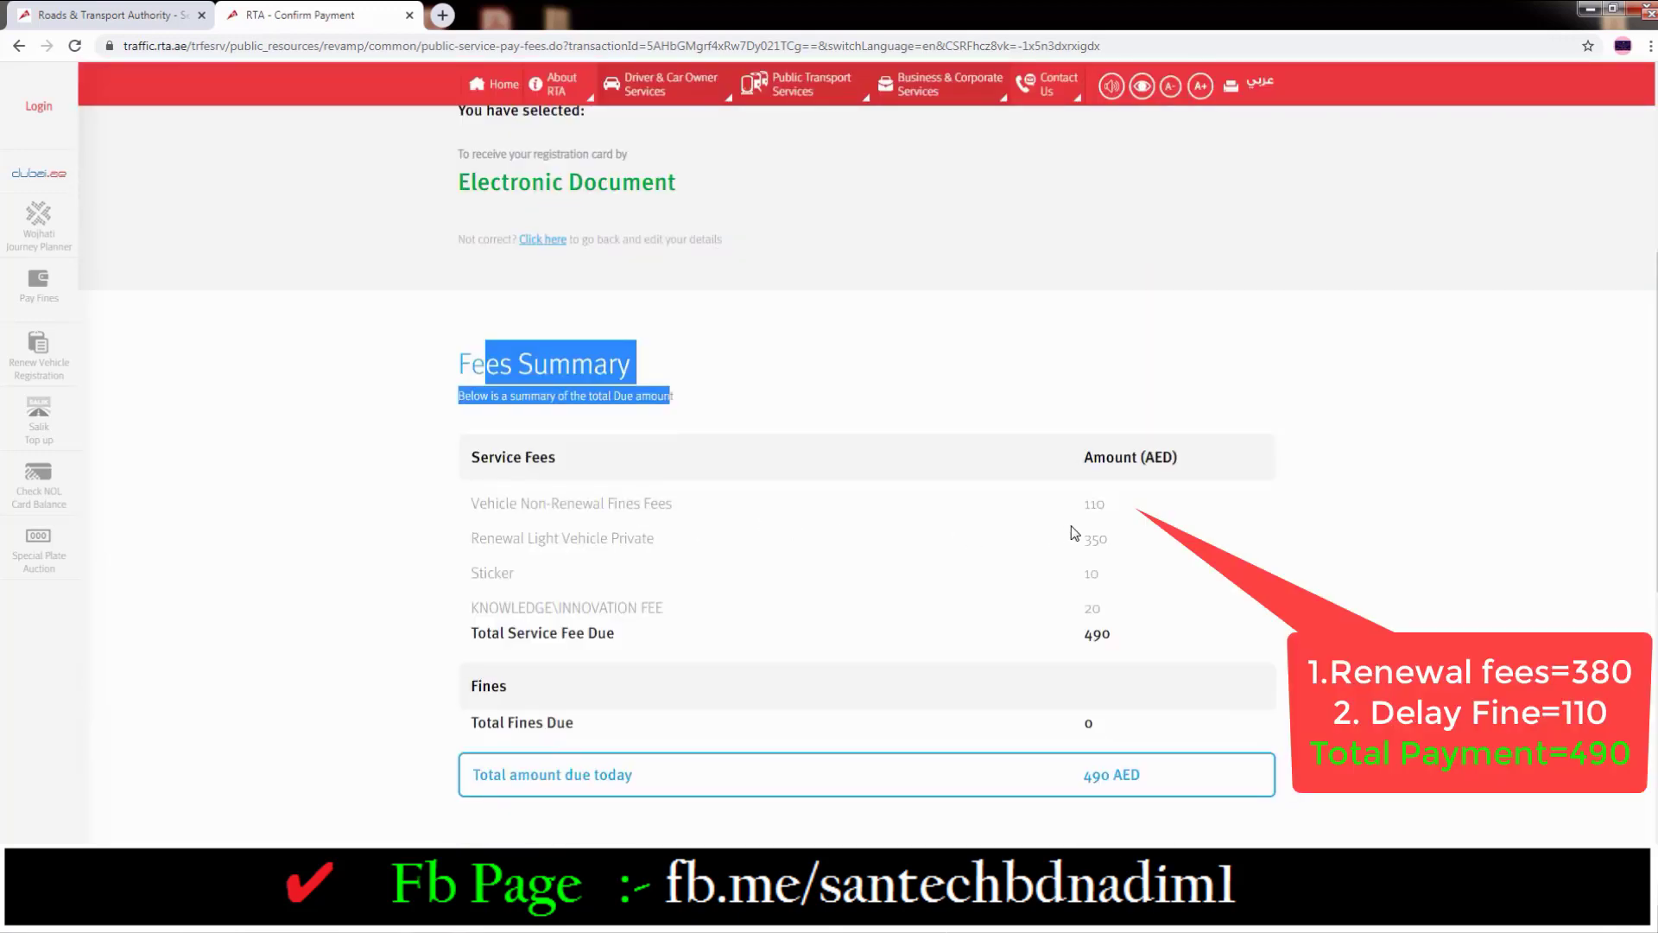
{"action": "scroll", "coordinate": [492, 547], "scroll_direction": "down", "scroll_amount": 1}
{"action": "left_click_drag", "start_coordinate": [501, 546], "coordinate": [651, 572]}
{"action": "left_click_drag", "start_coordinate": [472, 639], "coordinate": [599, 650]}
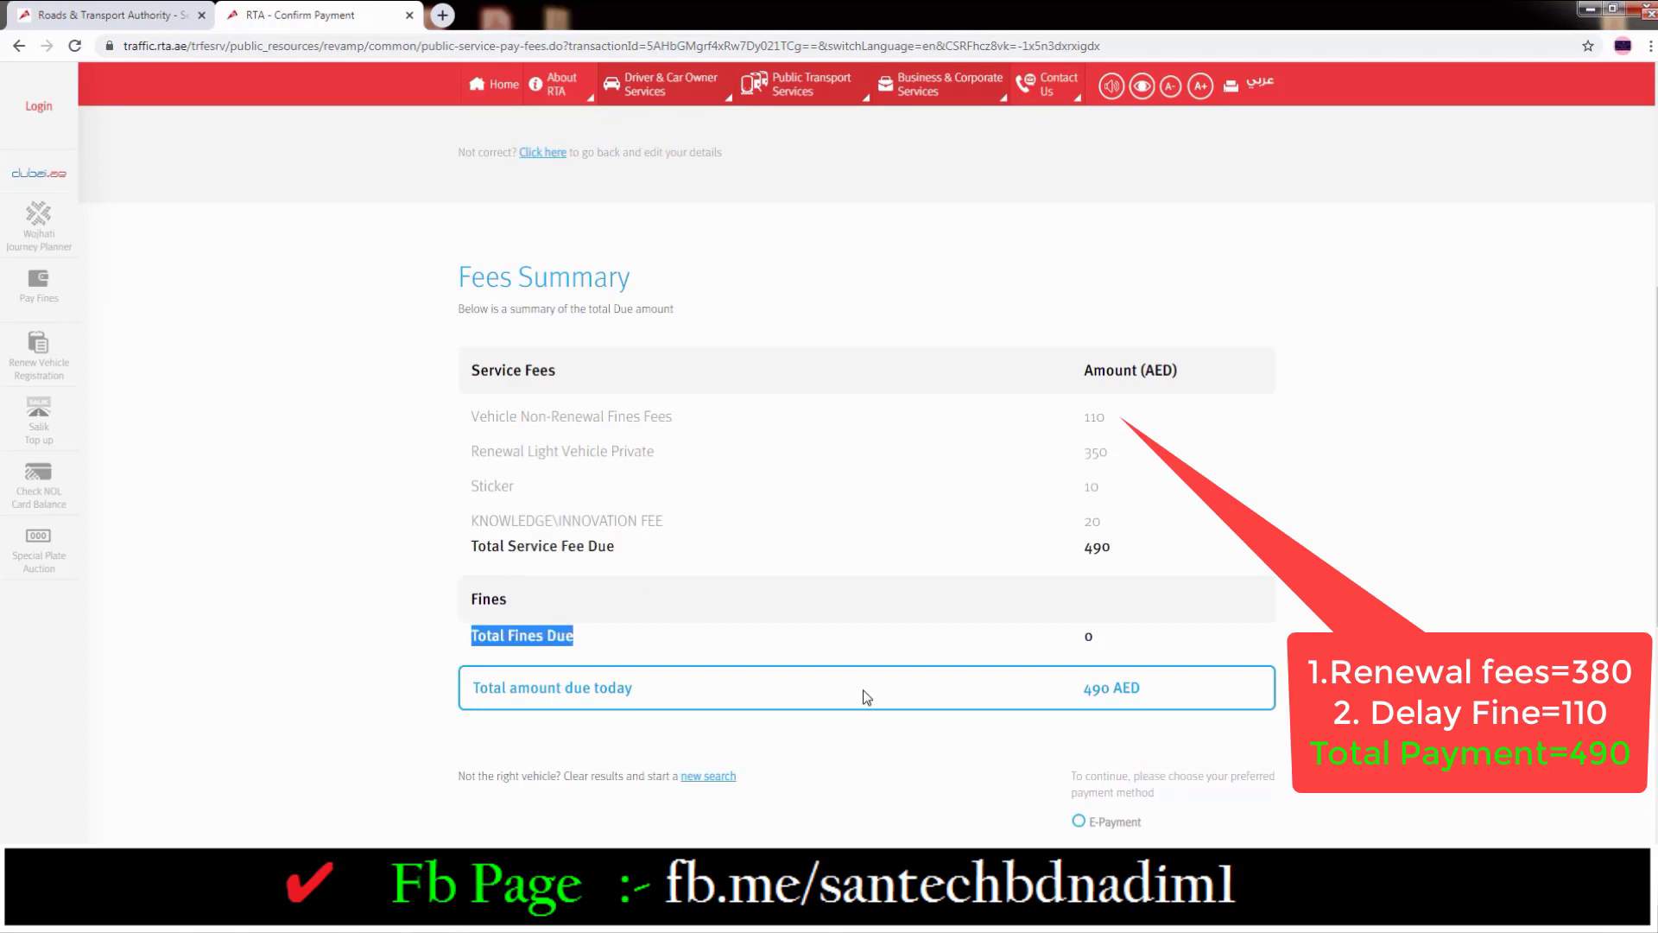
{"action": "scroll", "coordinate": [956, 700], "scroll_direction": "down", "scroll_amount": 2}
Step: Pay the 490 AED total by E-Payment, declining the 1 AED donation
{"action": "left_click", "coordinate": [1079, 648]}
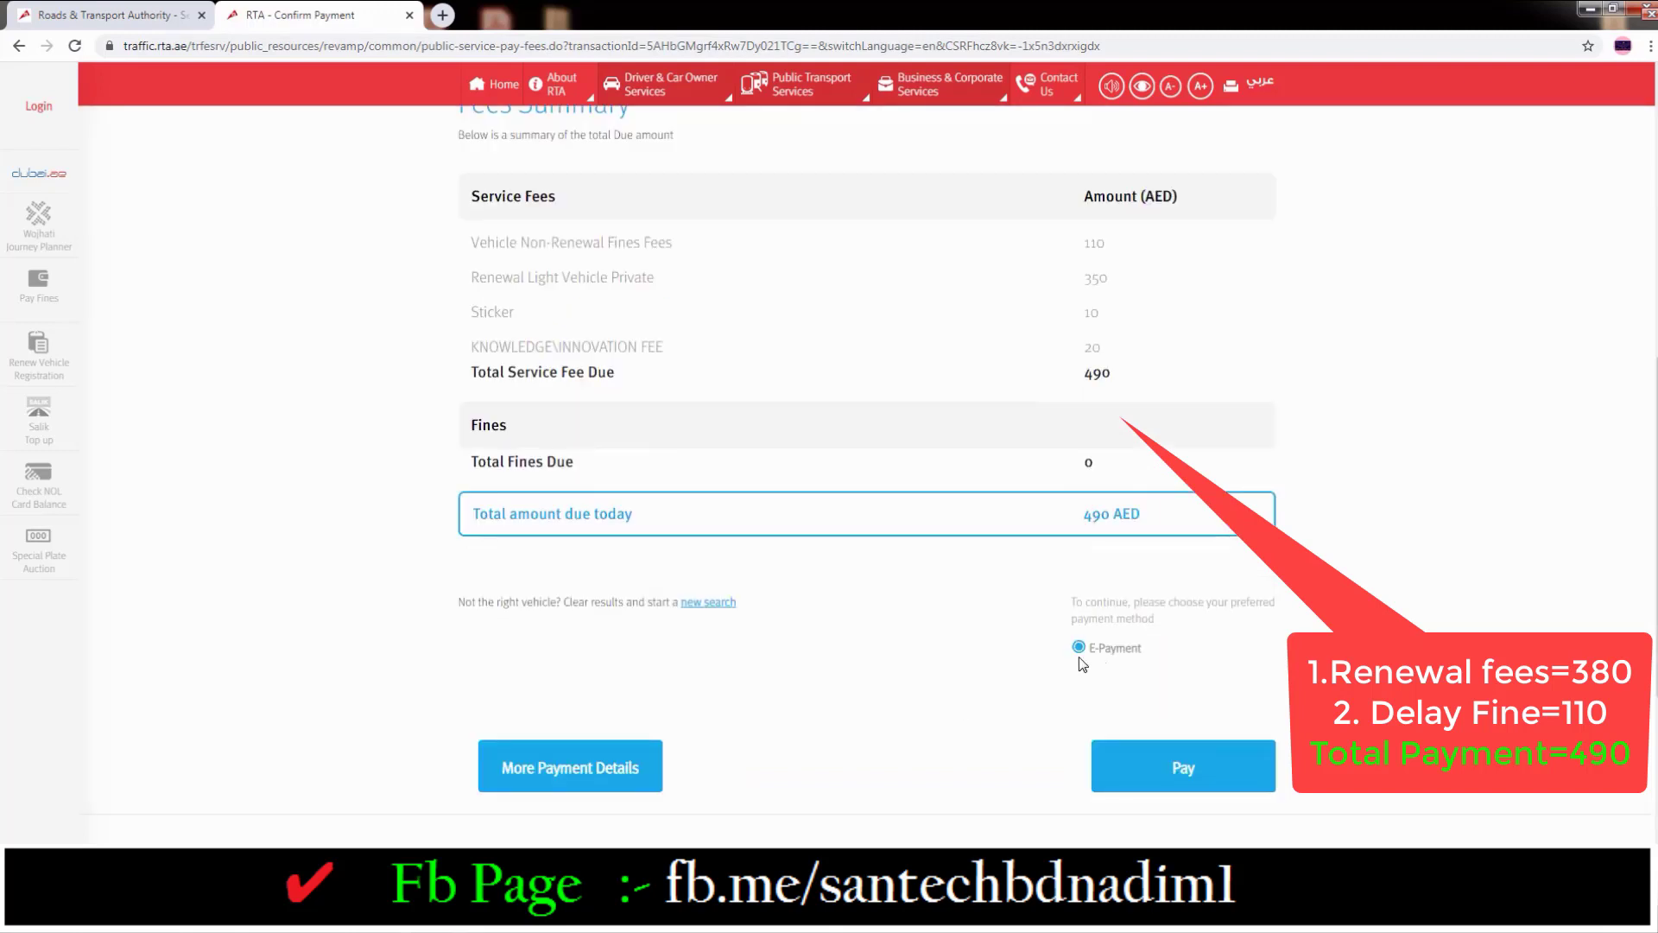
{"action": "left_click", "coordinate": [1196, 771]}
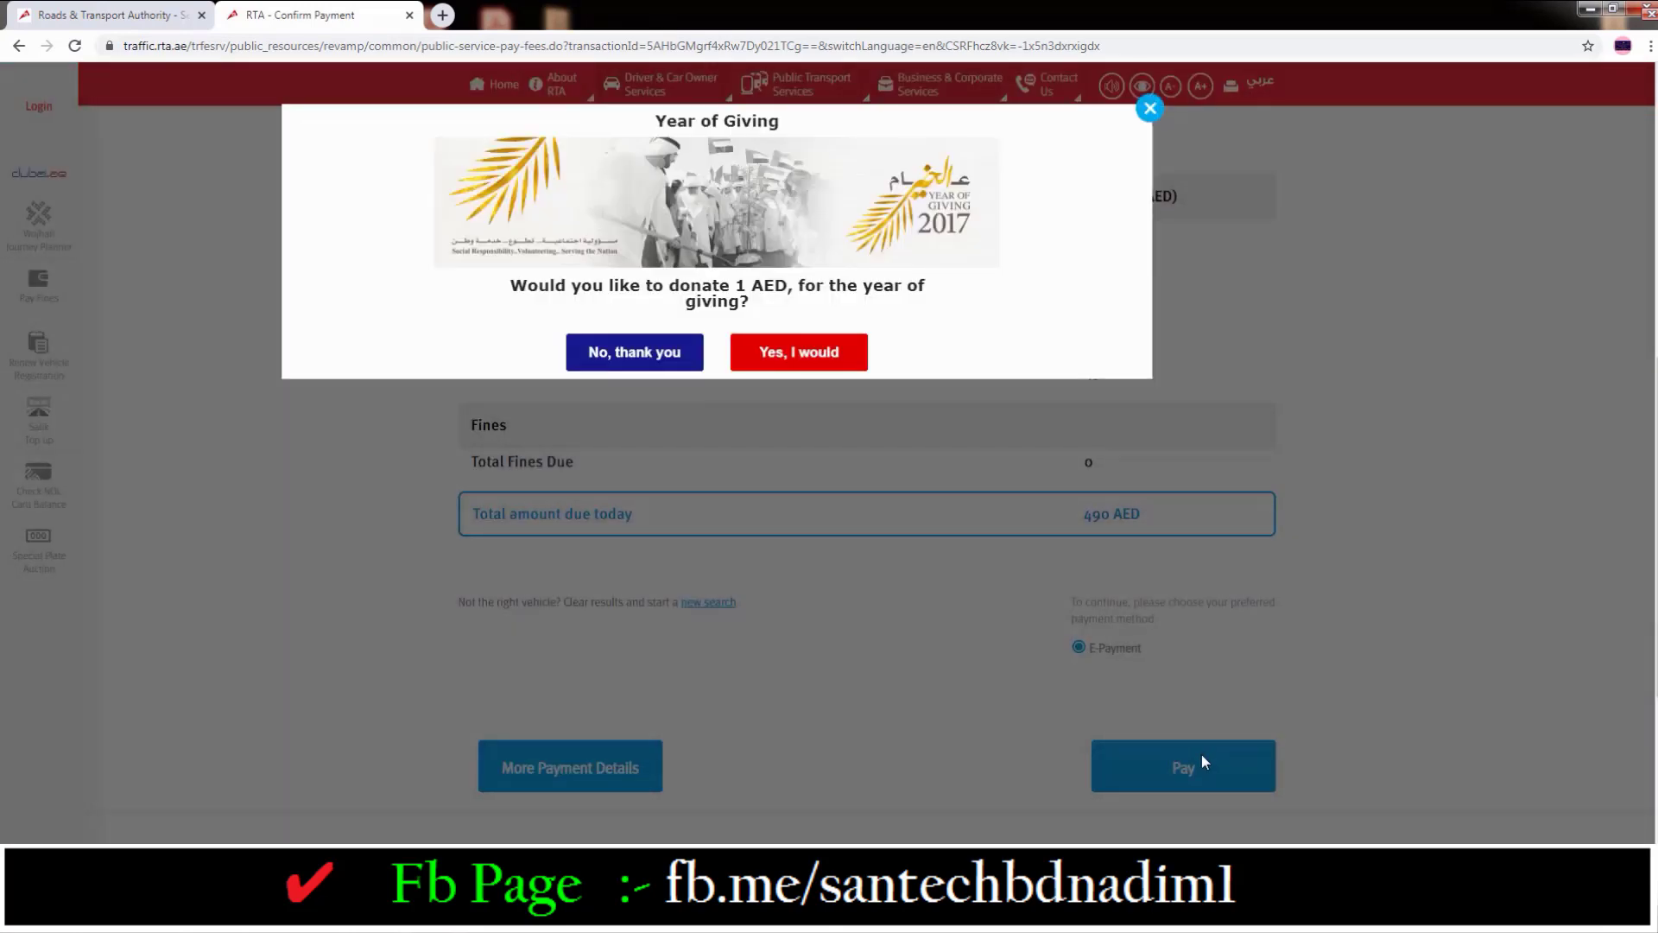
{"action": "left_click", "coordinate": [850, 354]}
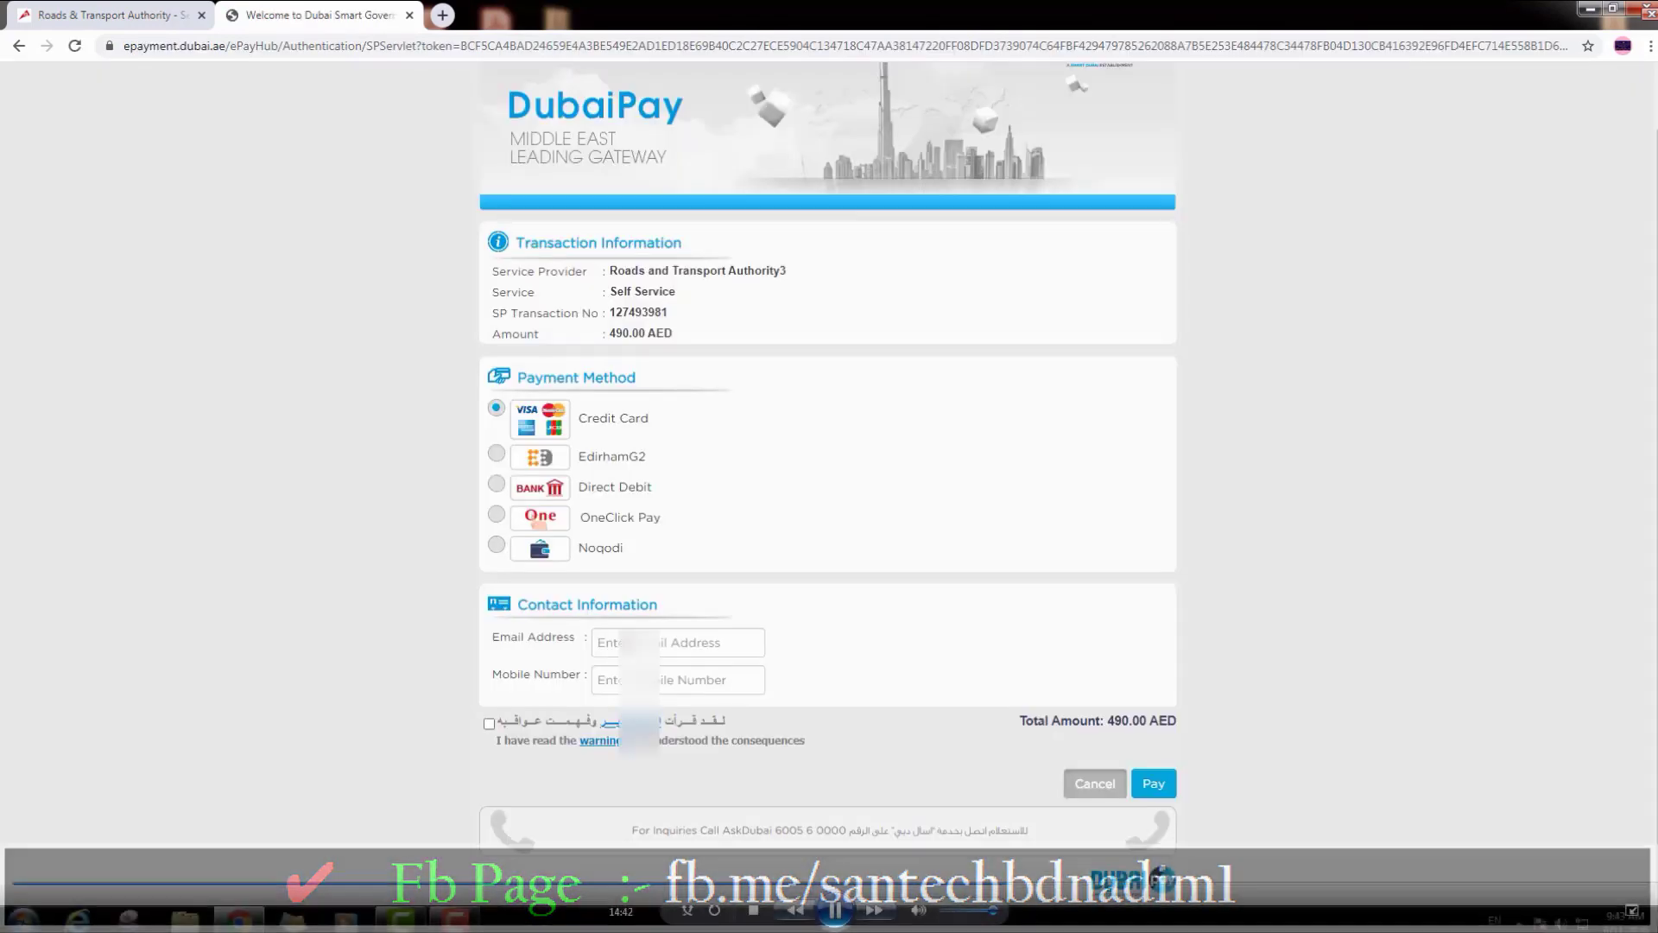
{"action": "left_click", "coordinate": [657, 642]}
Step: Fill in the contact e-mail address and mobile number on DubaiPay
{"action": "left_click", "coordinate": [669, 682]}
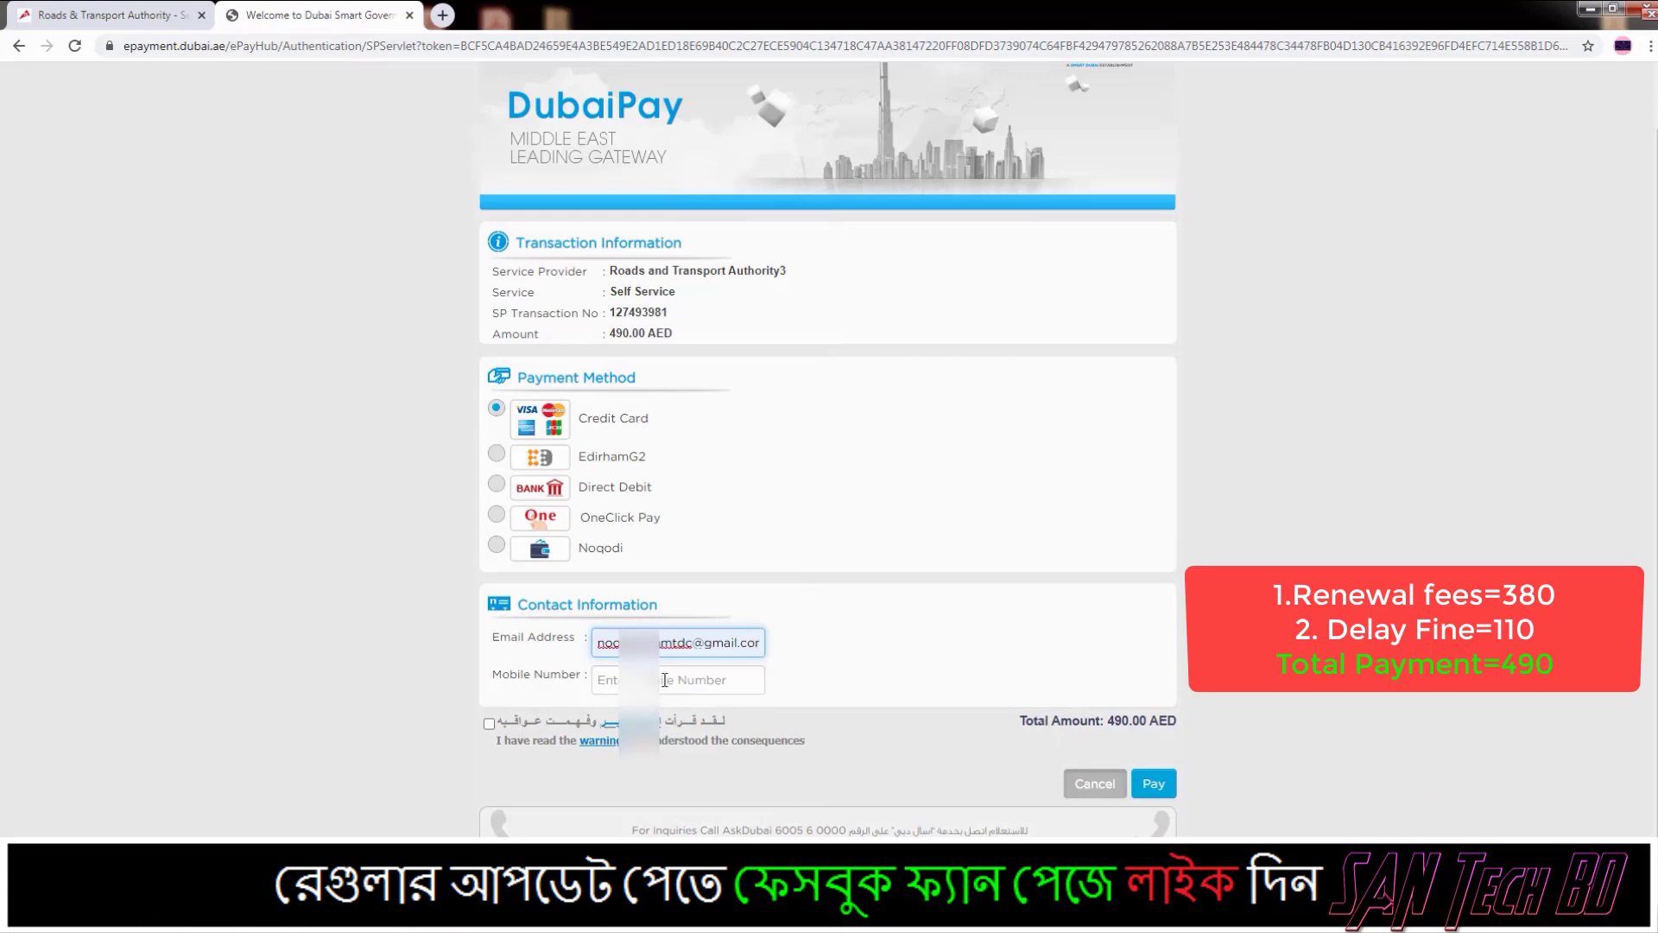
{"action": "left_click", "coordinate": [689, 682]}
{"action": "type", "text": "055"}
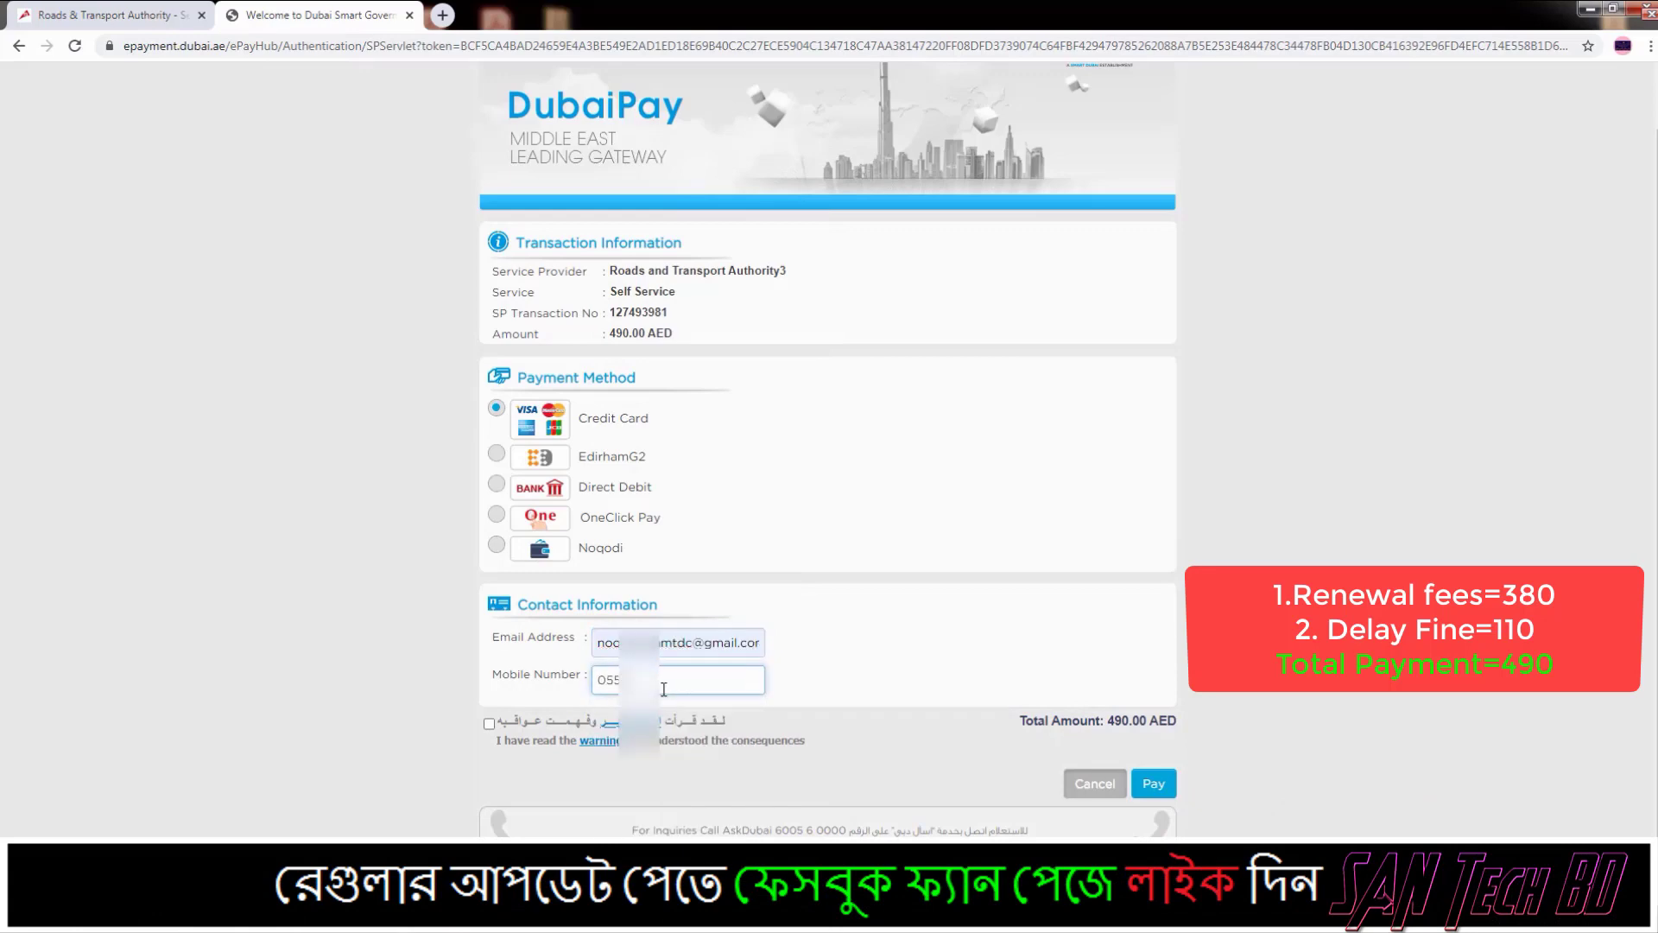
{"action": "key", "text": "Escape"}
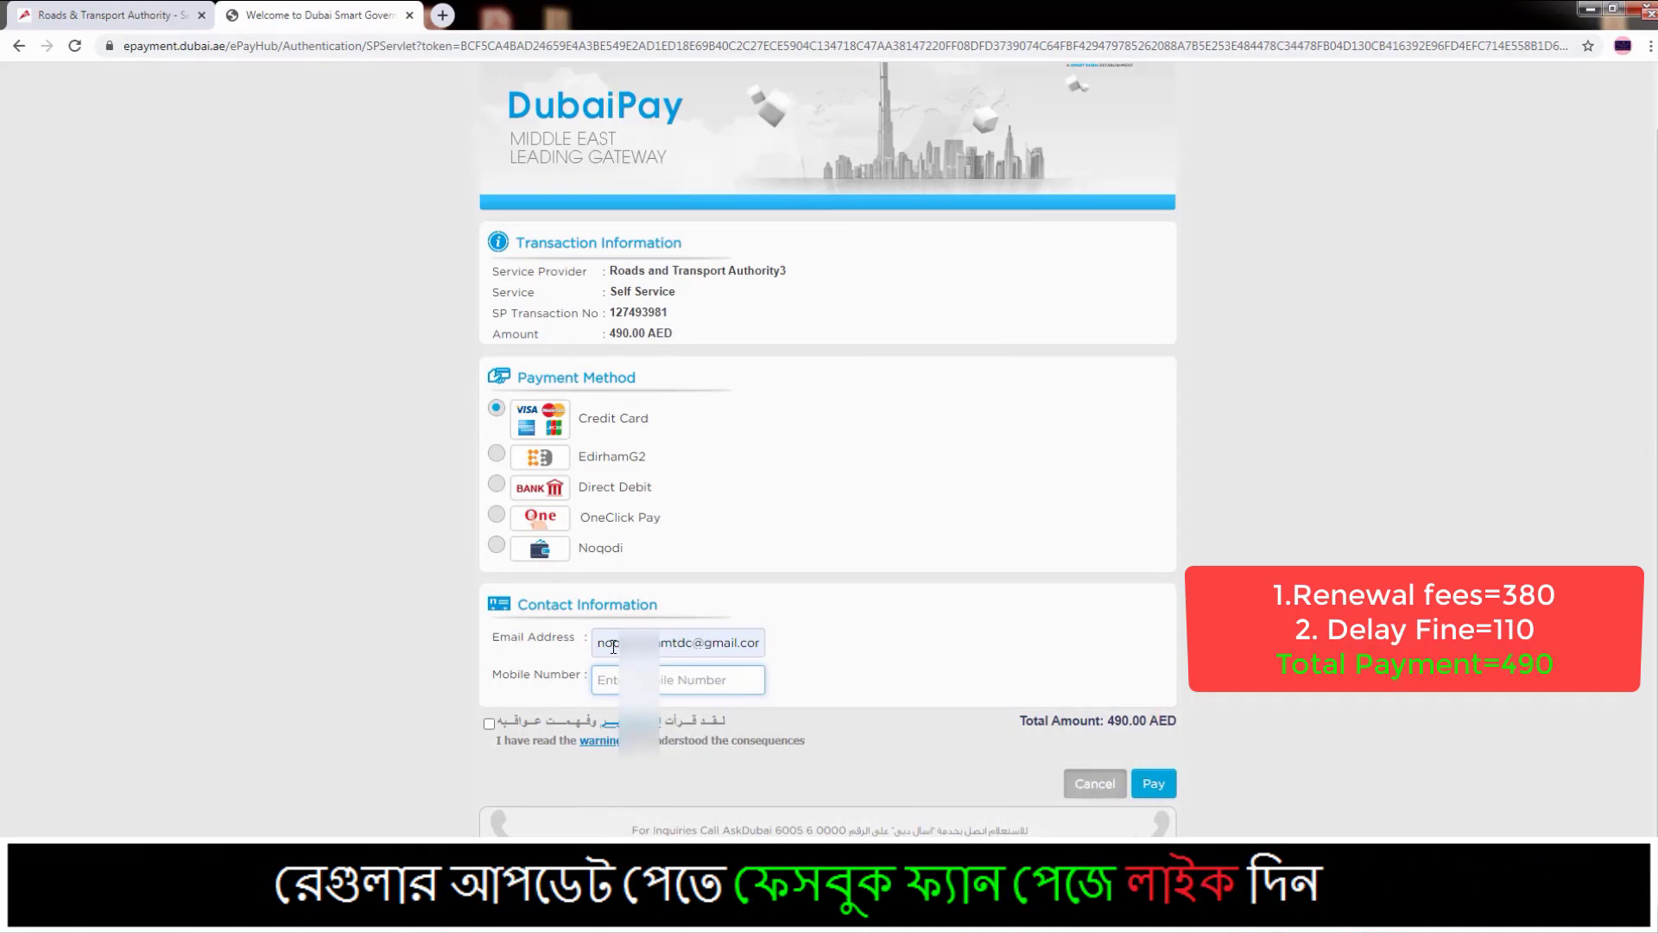
{"action": "left_click", "coordinate": [610, 679]}
{"action": "type", "text": "055"}
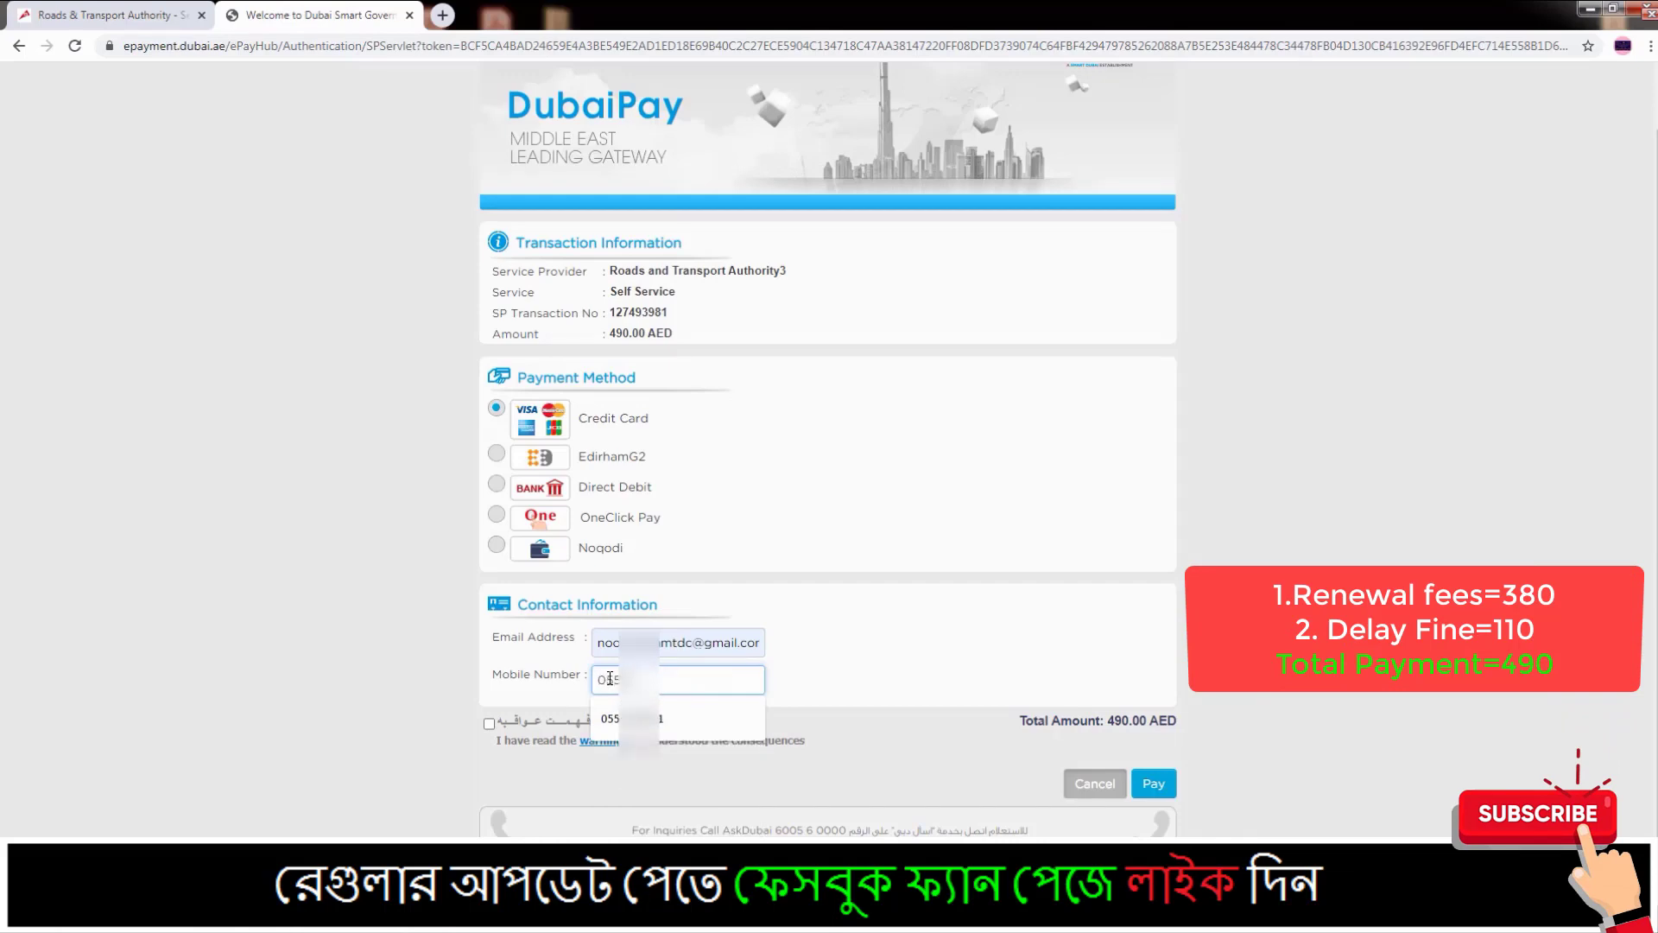
{"action": "type", "text": "56"}
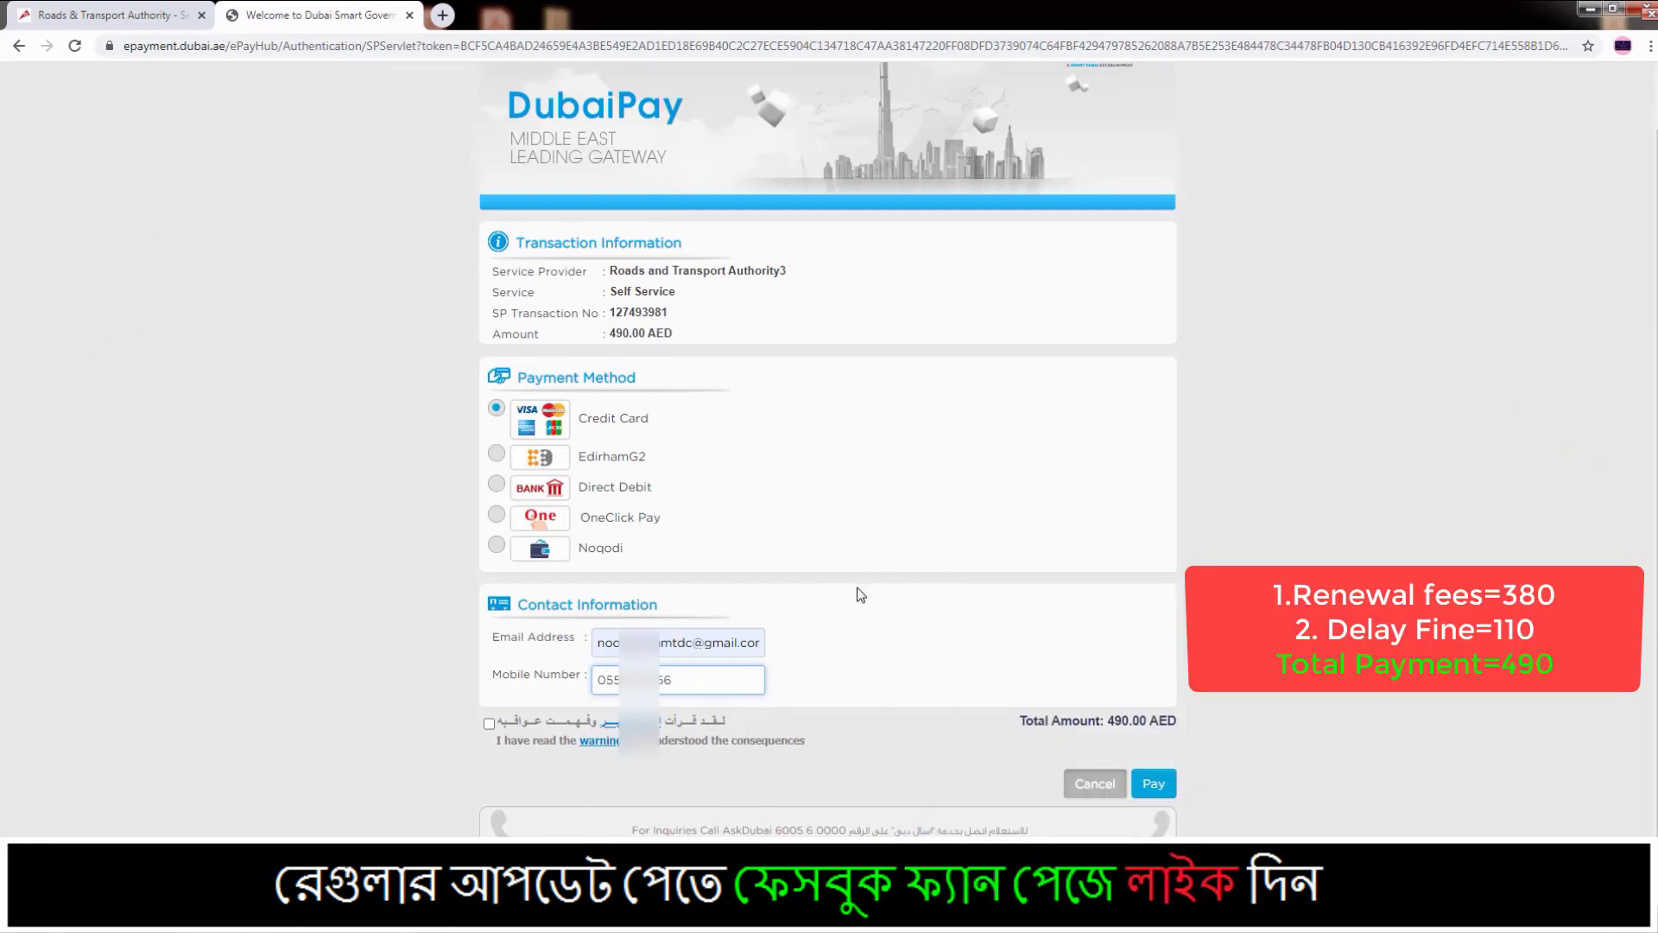
{"action": "left_click", "coordinate": [883, 578]}
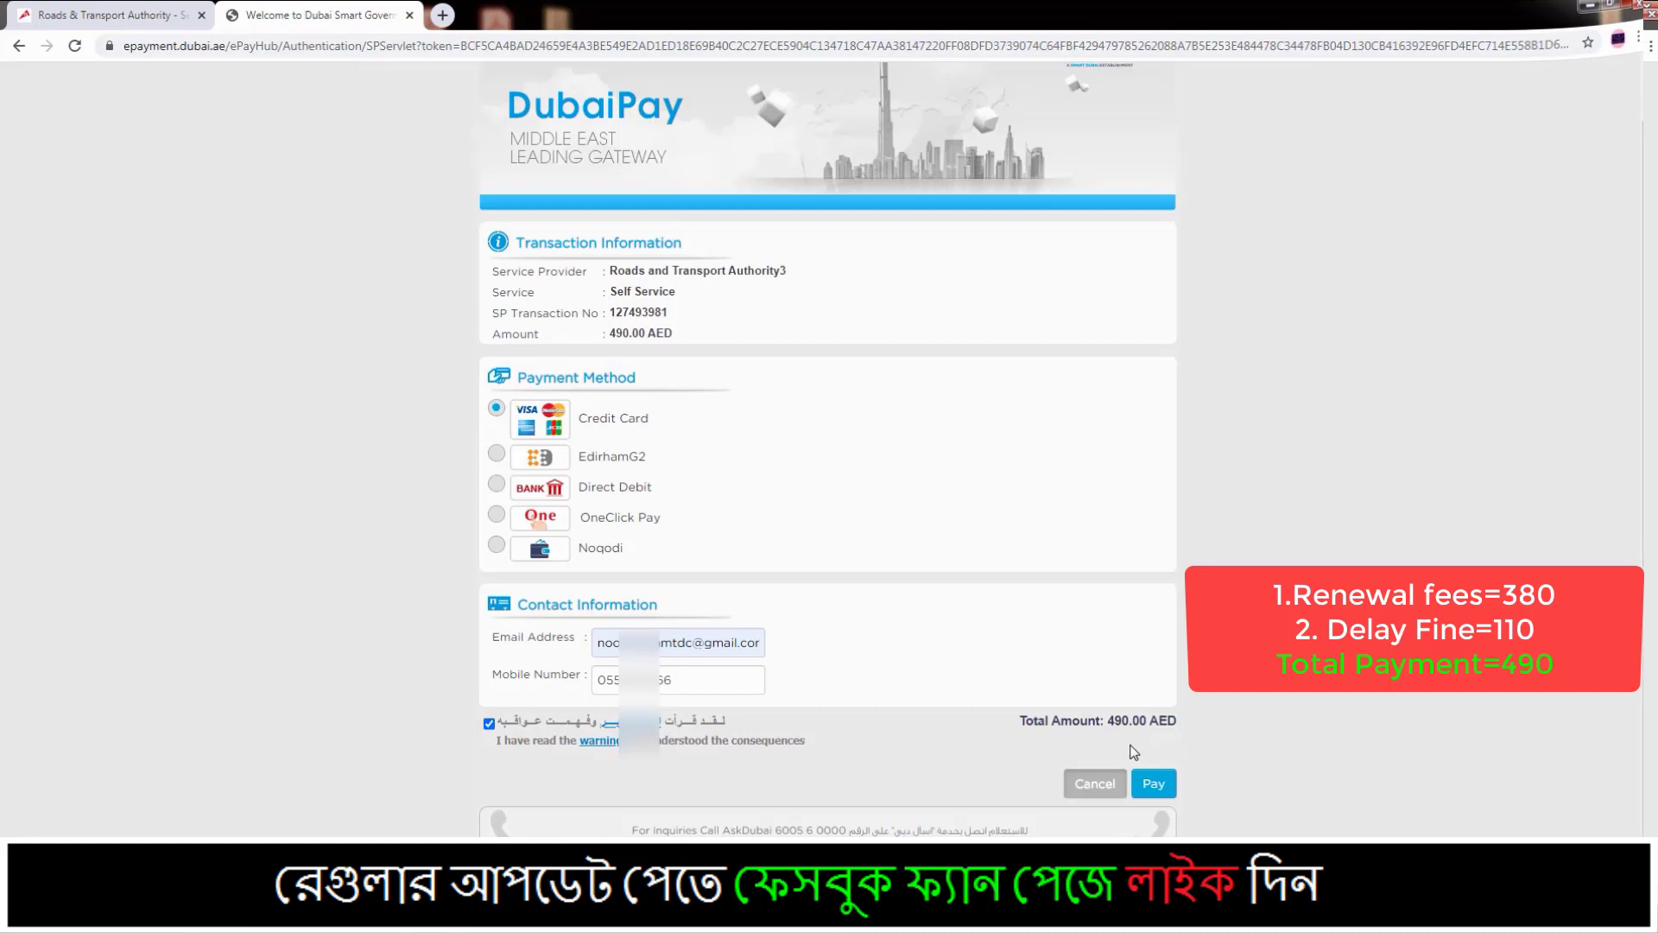
Step: Continue to card payment and submit the 490 AED payment
{"action": "left_click", "coordinate": [1156, 786]}
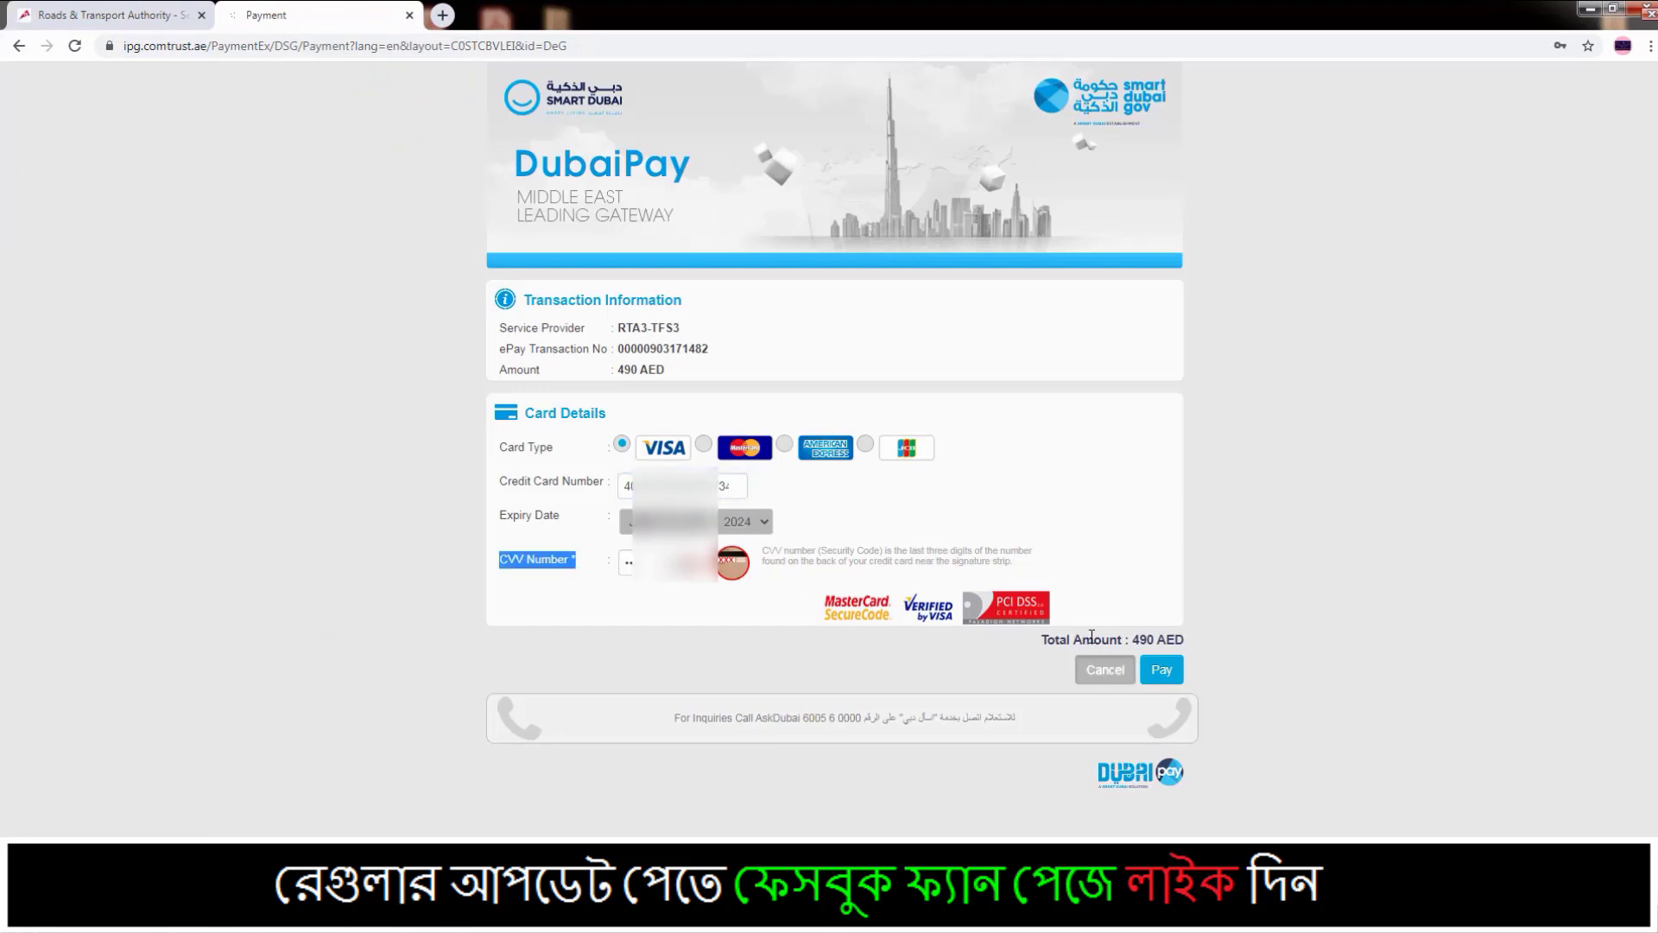
{"action": "triple_click", "coordinate": [1090, 637]}
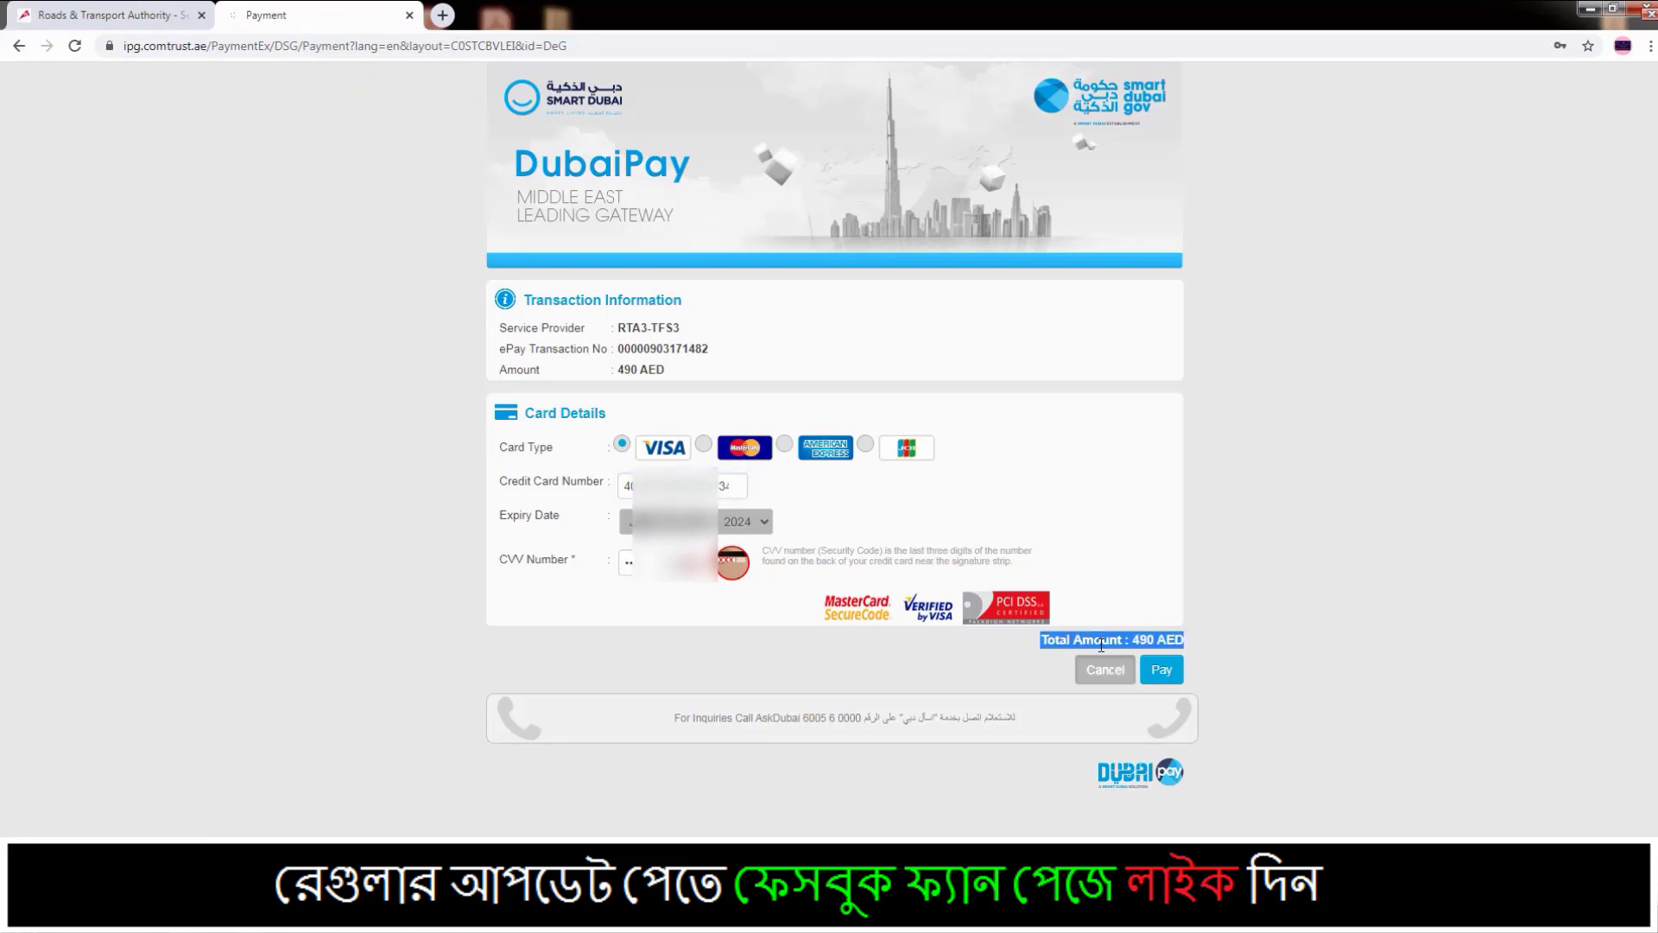
{"action": "left_click", "coordinate": [1163, 667]}
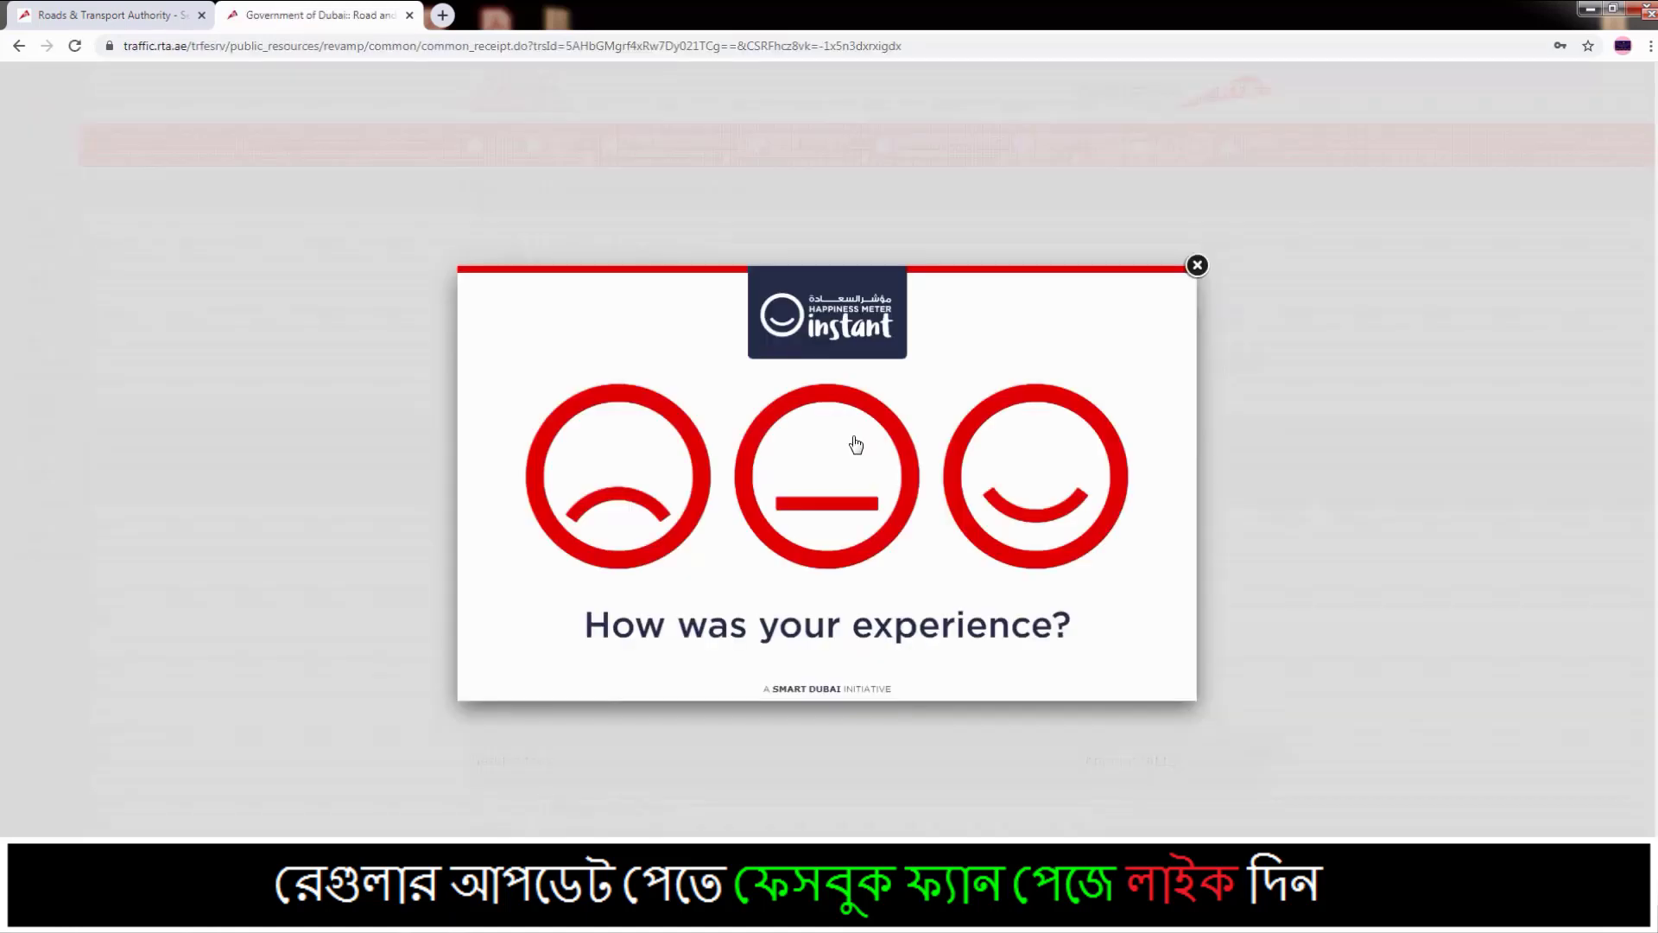
Step: Give a neutral rating, close the survey, and view the payment submitted confirmation
{"action": "left_click", "coordinate": [855, 444]}
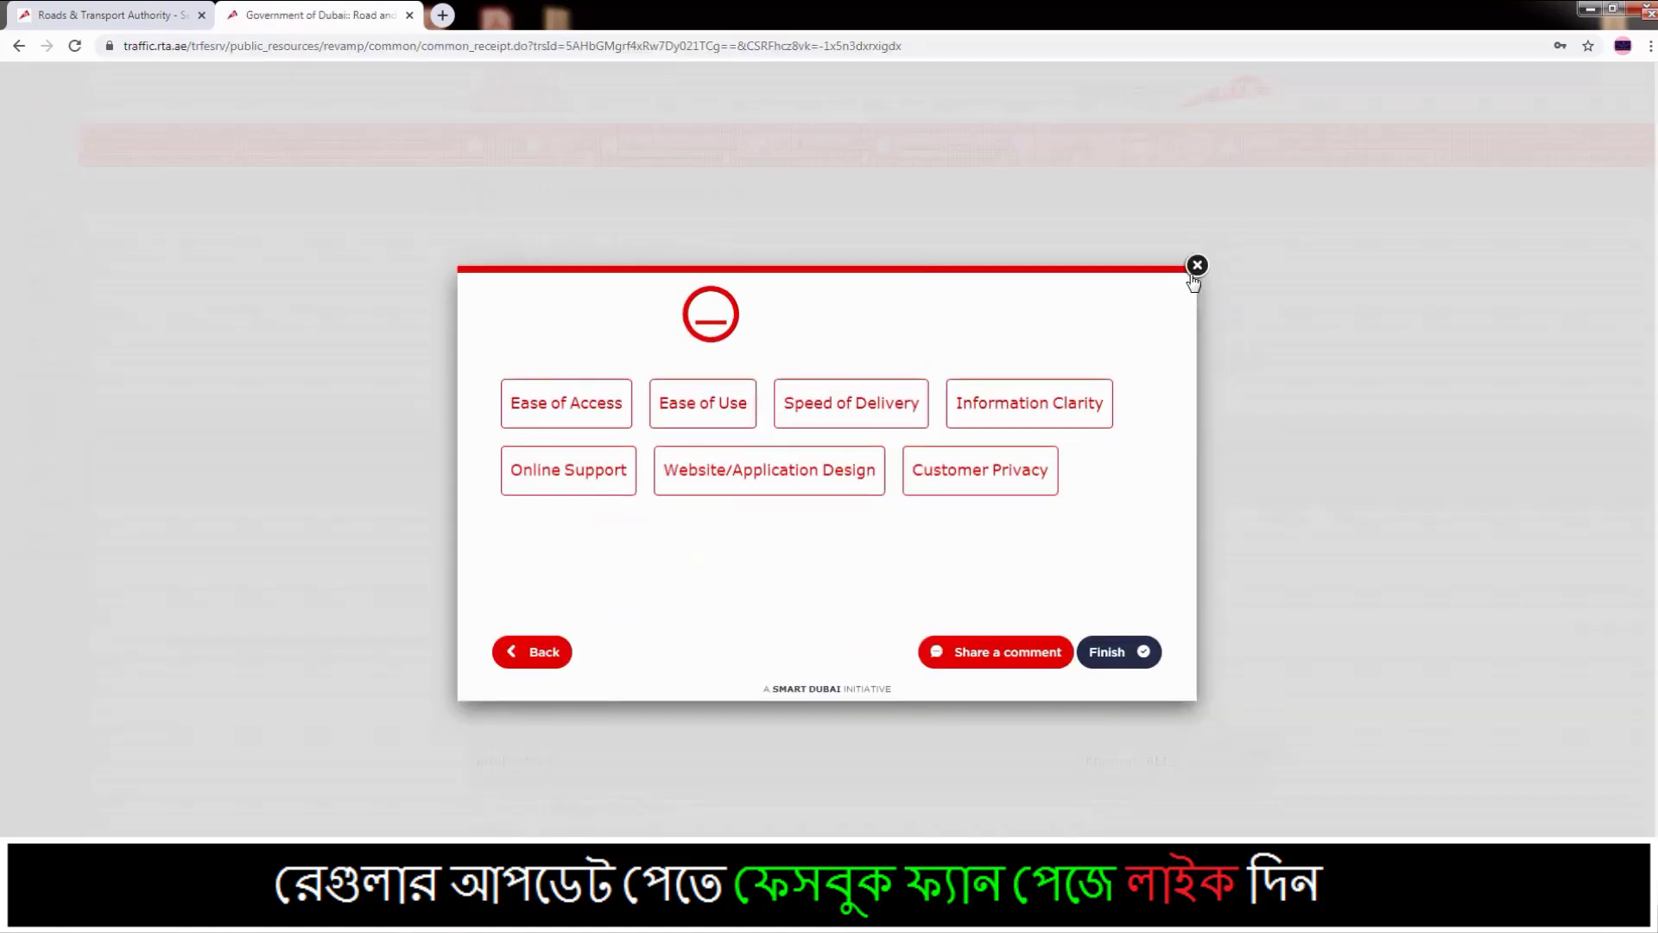
{"action": "left_click", "coordinate": [1196, 268]}
{"action": "scroll", "coordinate": [1132, 395], "scroll_direction": "down", "scroll_amount": 3}
{"action": "triple_click", "coordinate": [670, 309]}
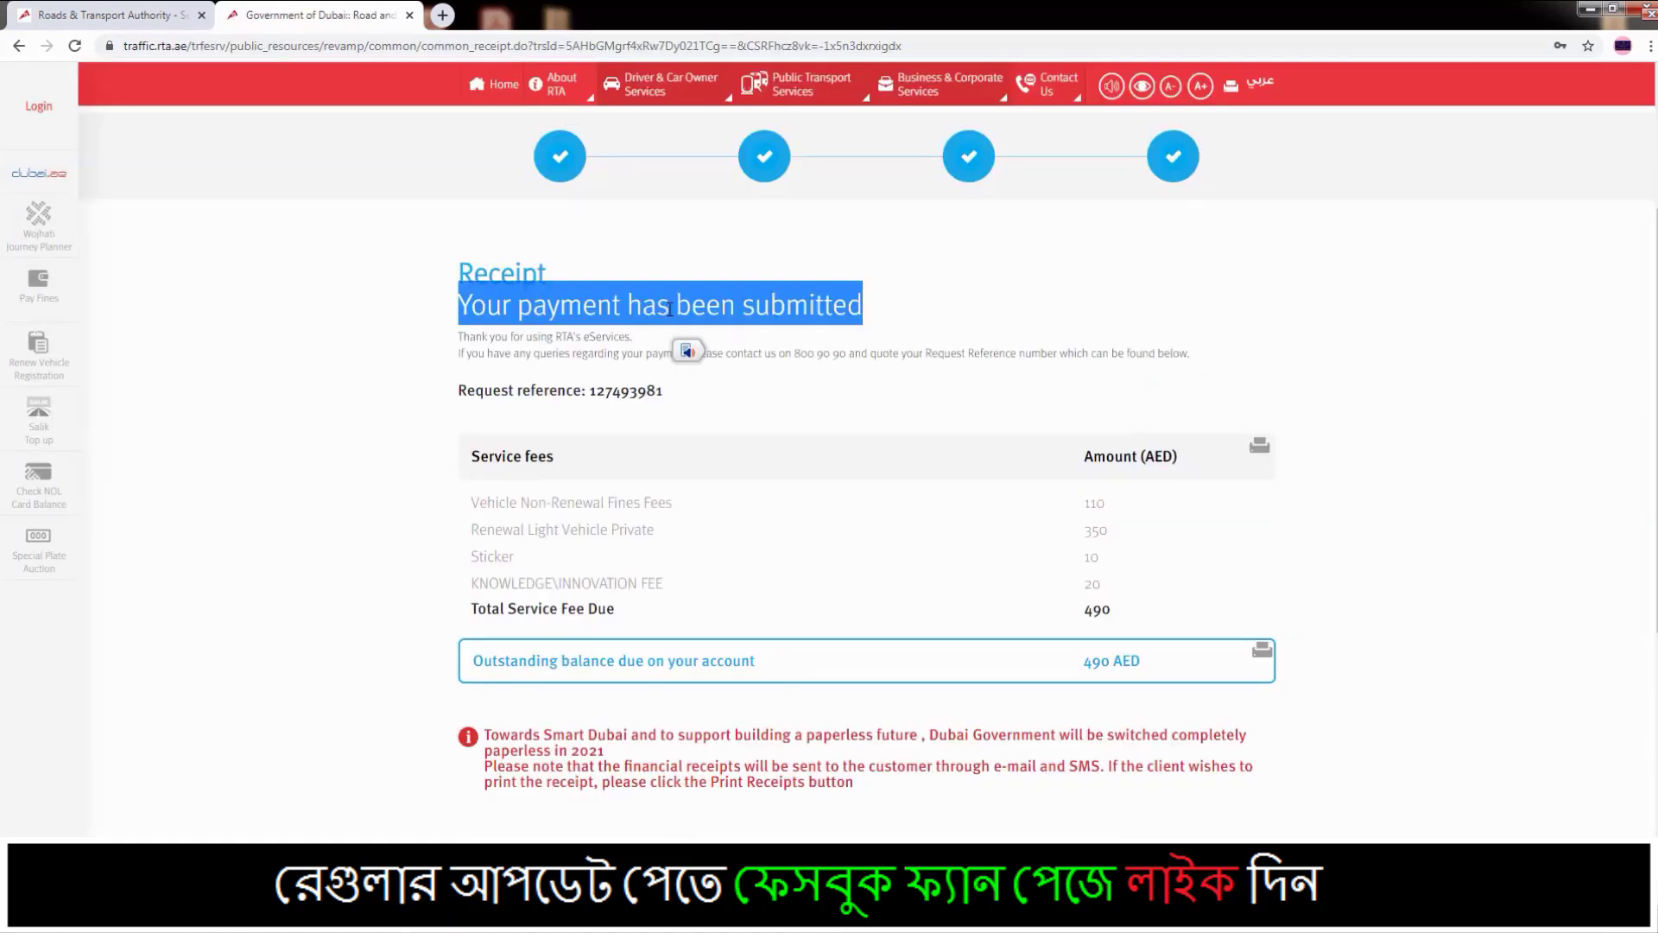
{"action": "left_click", "coordinate": [936, 303]}
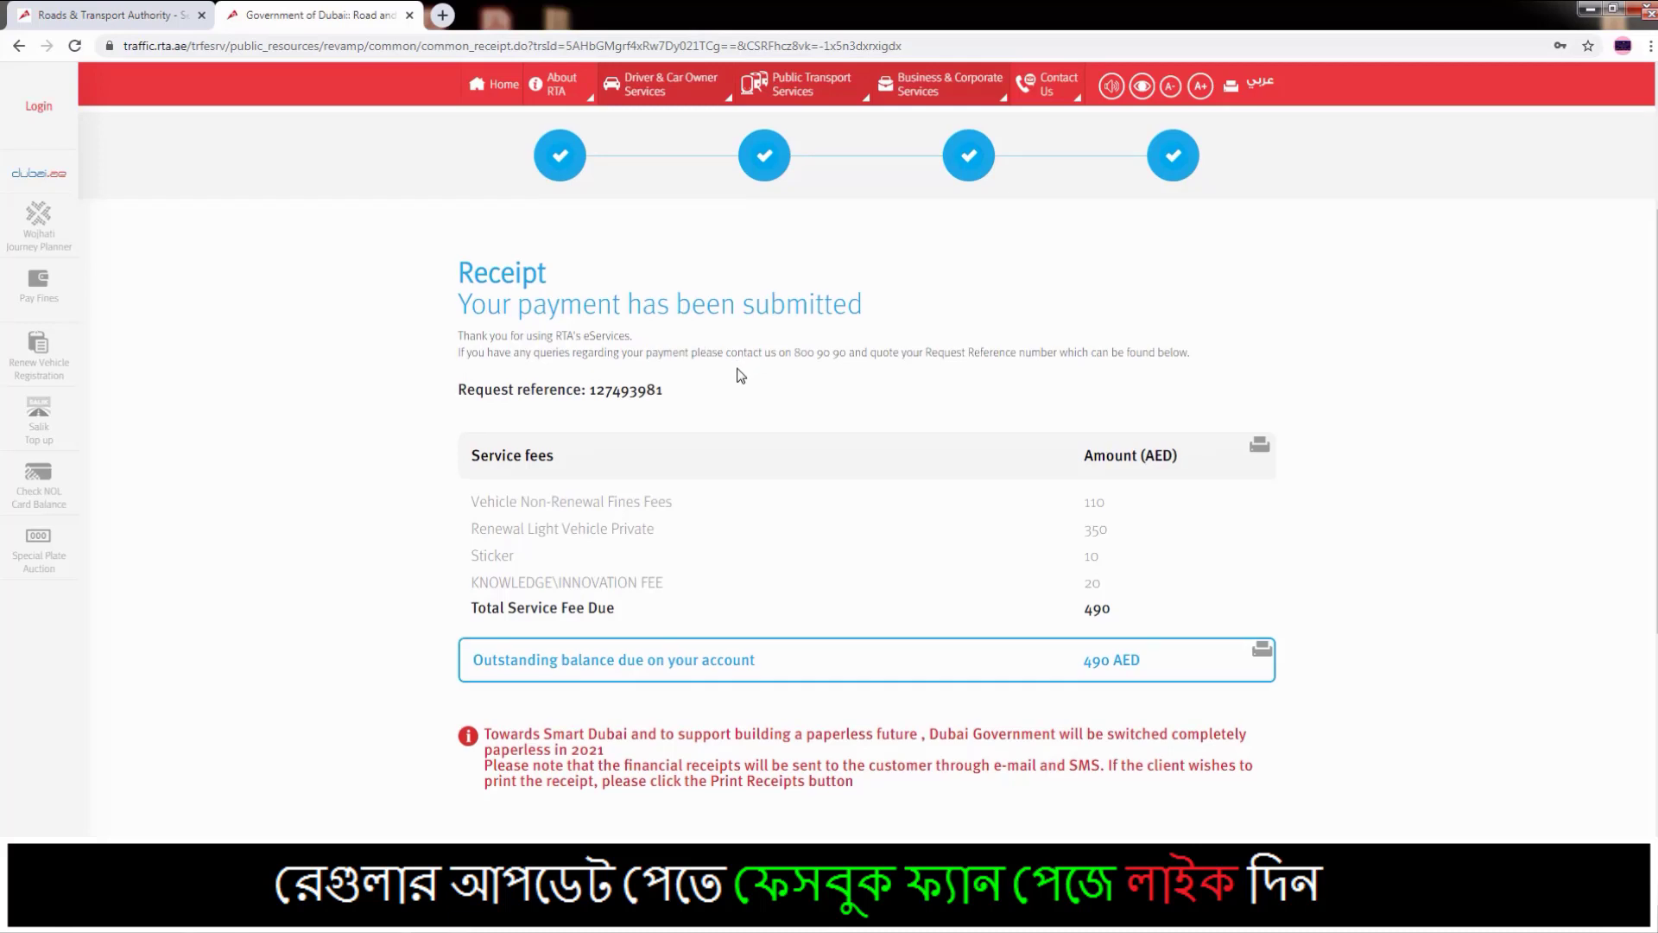
Step: Check the request reference number and open the printable payment receipt
{"action": "scroll", "coordinate": [642, 369], "scroll_direction": "down", "scroll_amount": 1}
{"action": "triple_click", "coordinate": [545, 309]}
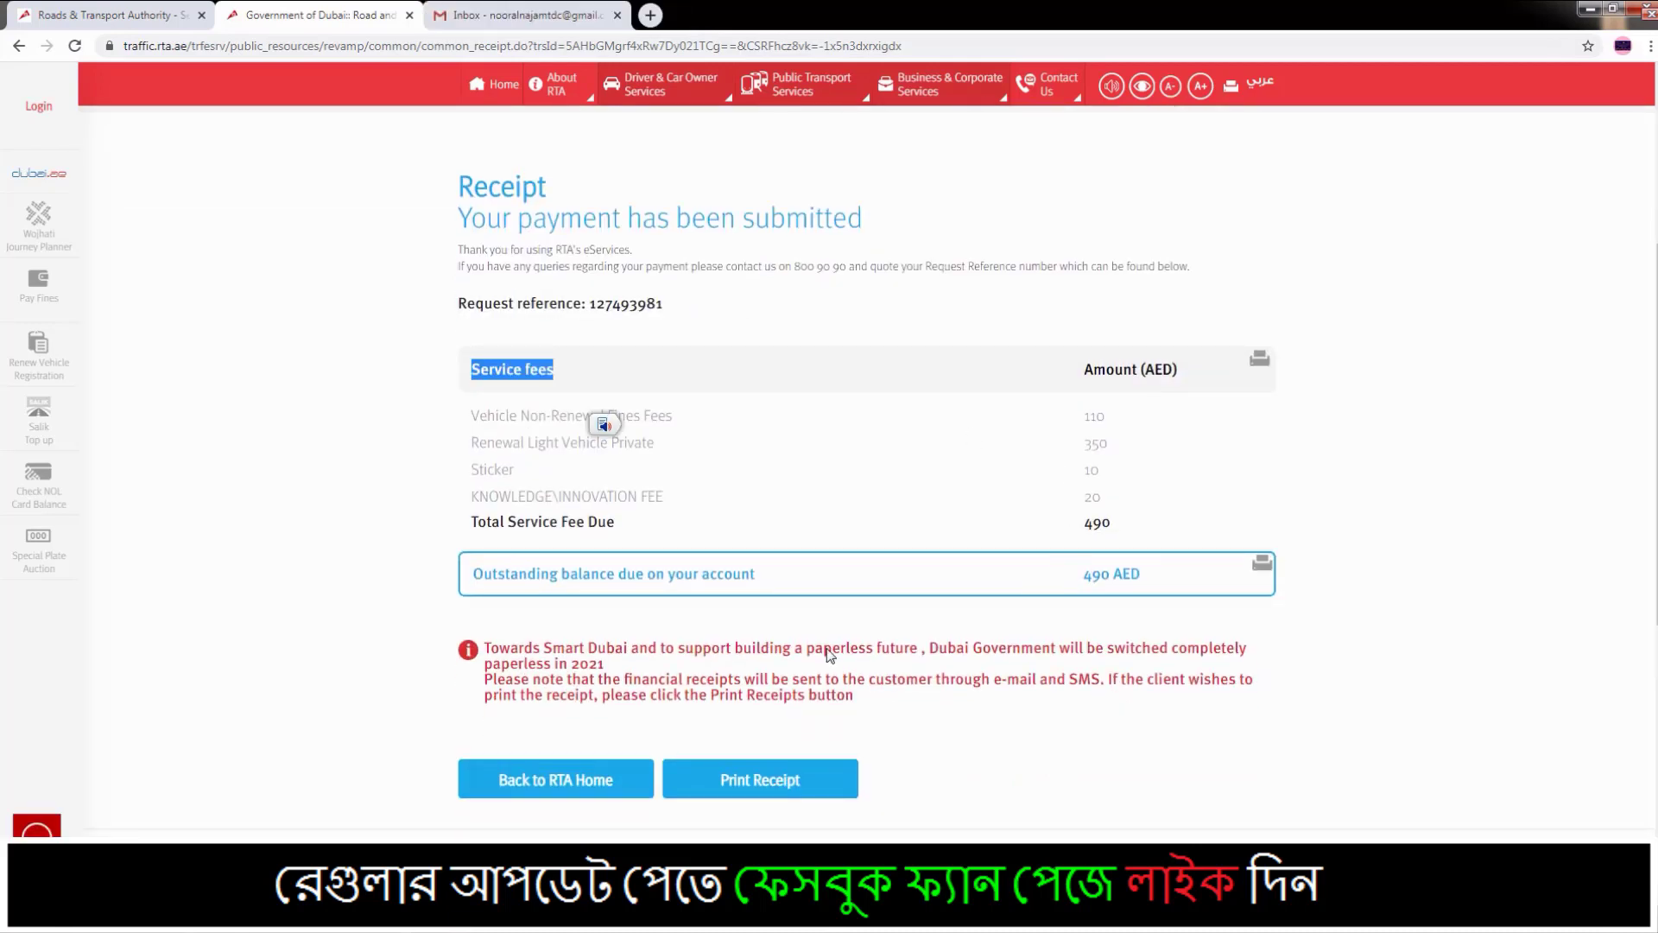
{"action": "scroll", "coordinate": [763, 676], "scroll_direction": "down", "scroll_amount": 2}
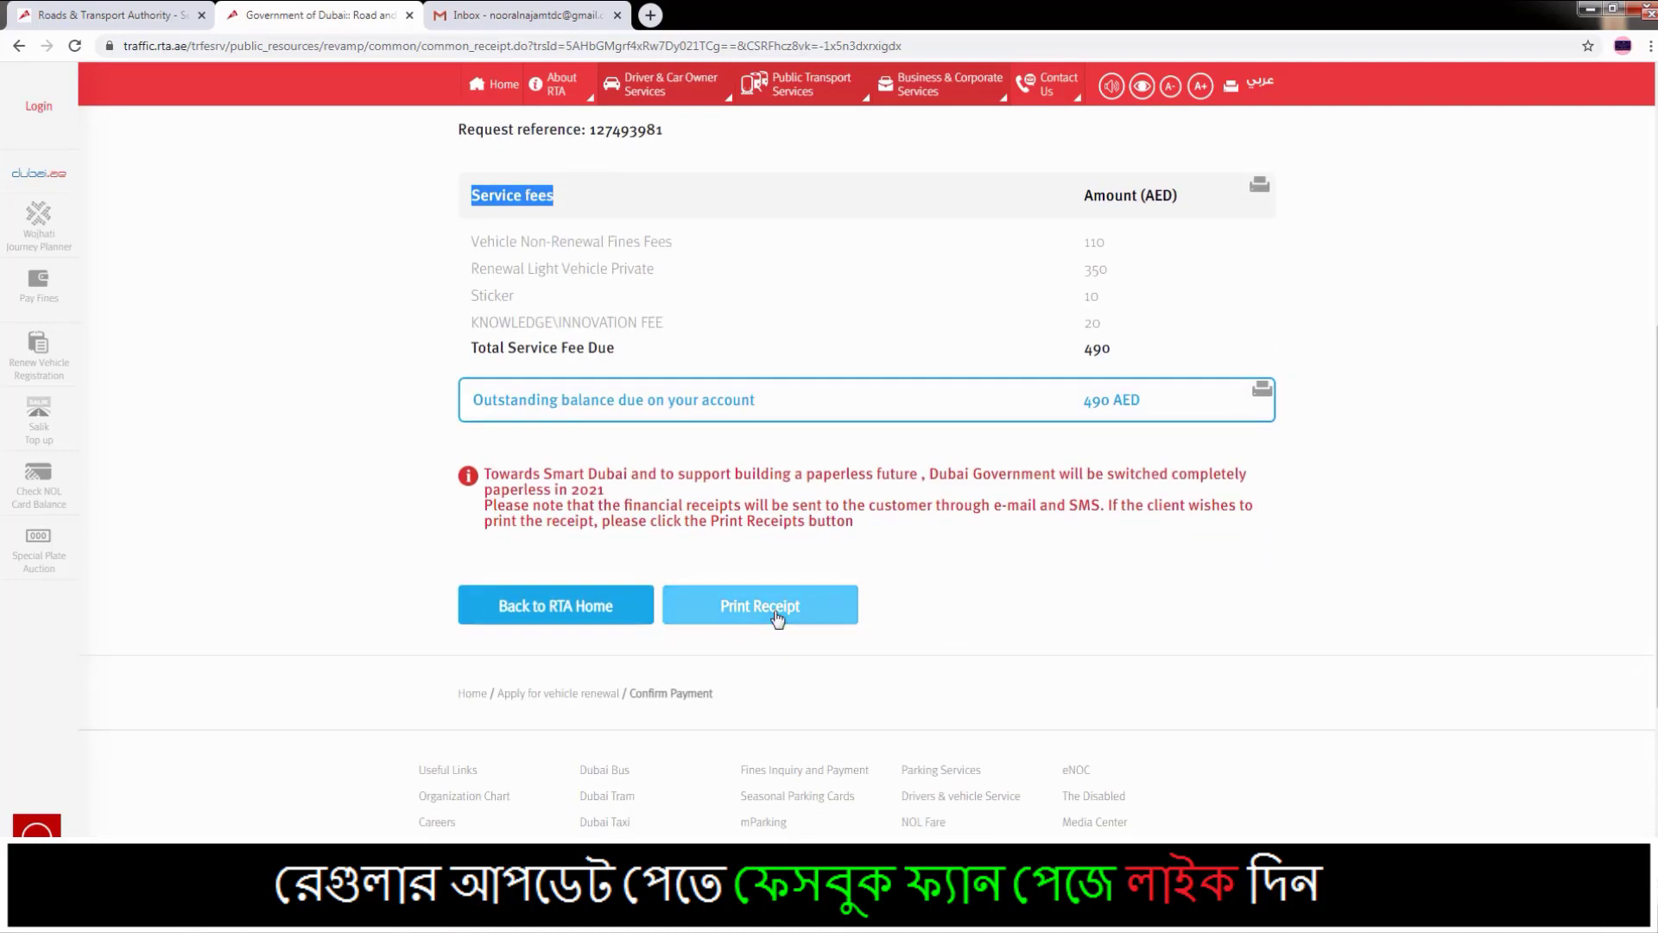
{"action": "left_click", "coordinate": [777, 614]}
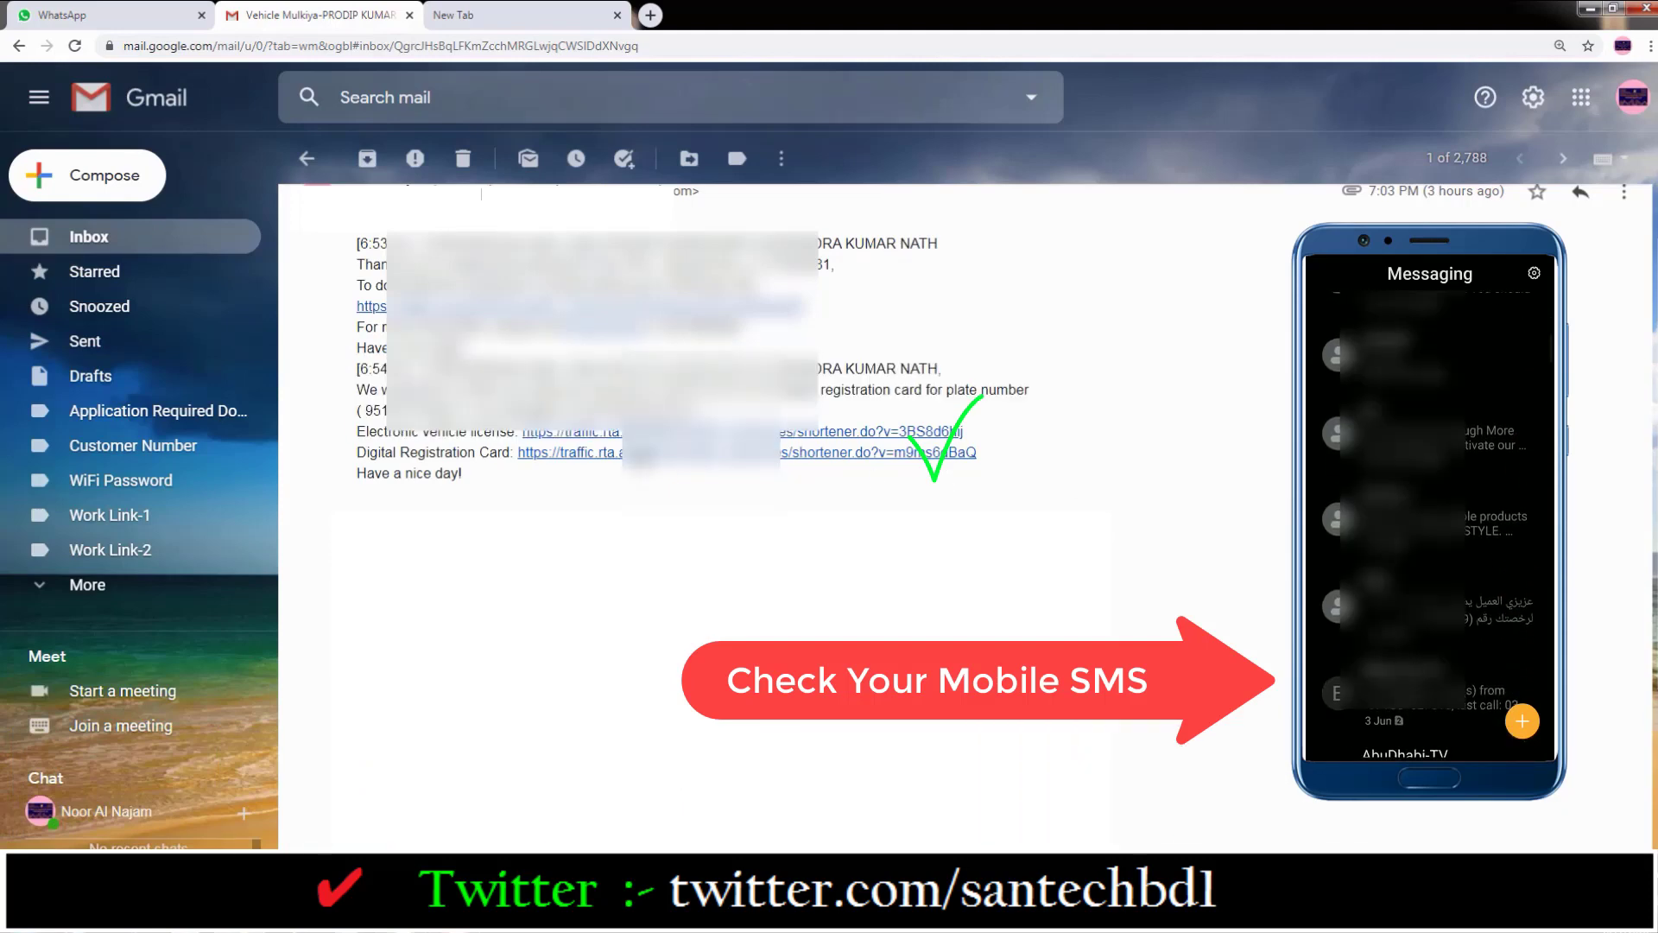
Step: Open the RTA email's Digital Registration Card link to view the electronic vehicle licence card
{"action": "left_click", "coordinate": [637, 453]}
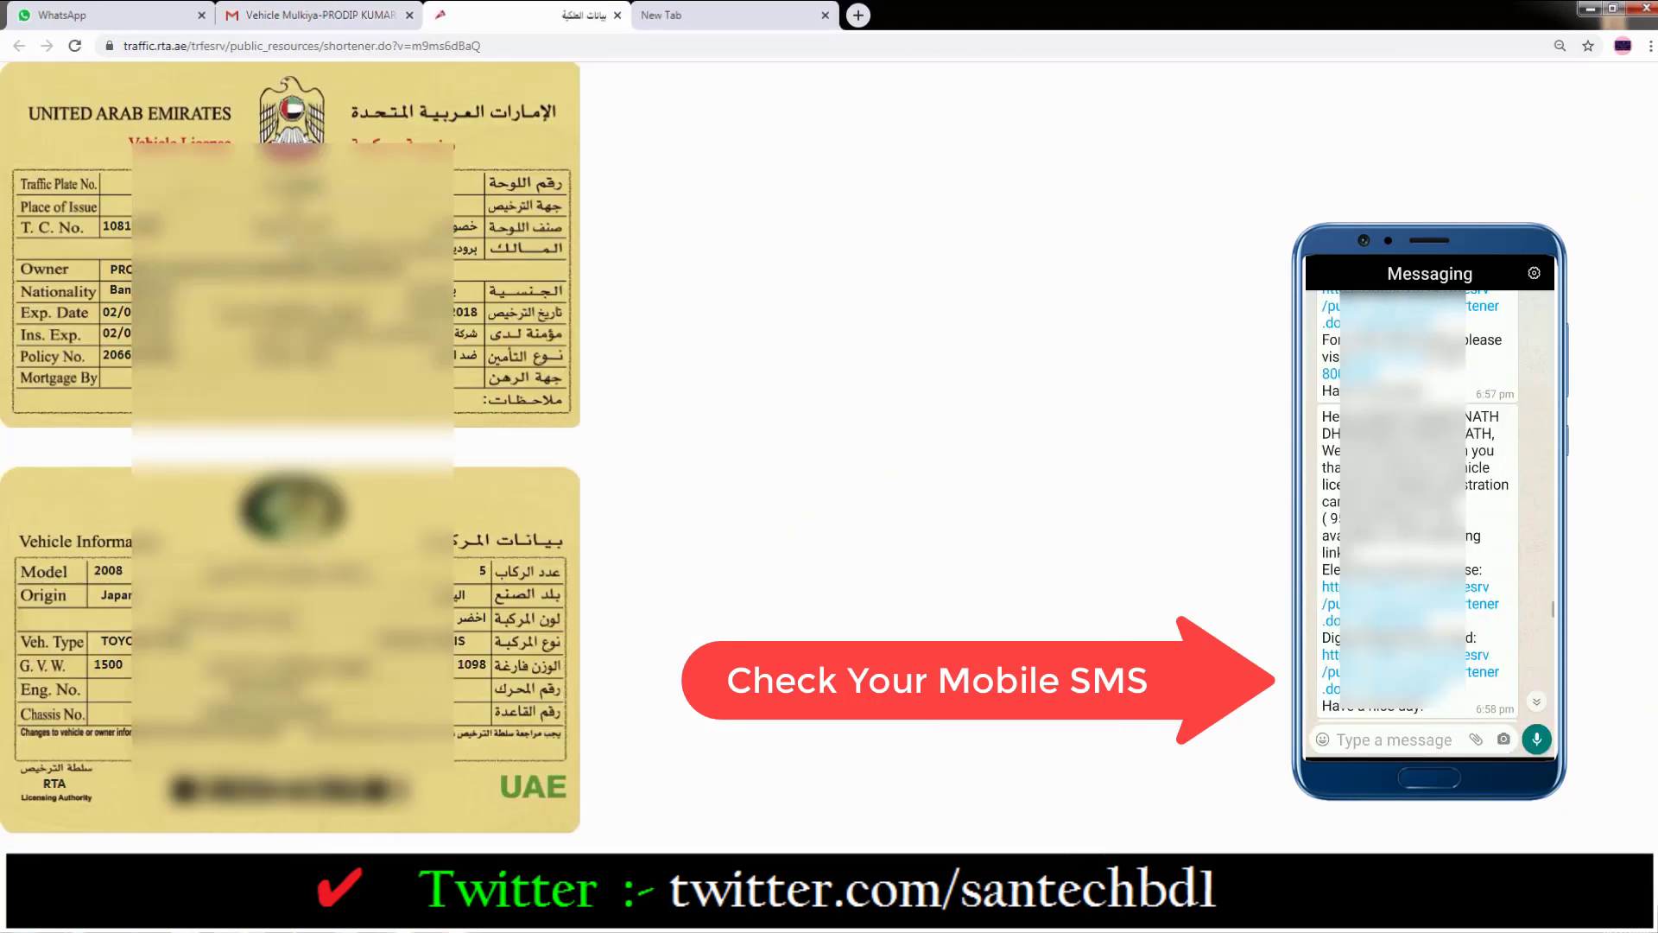